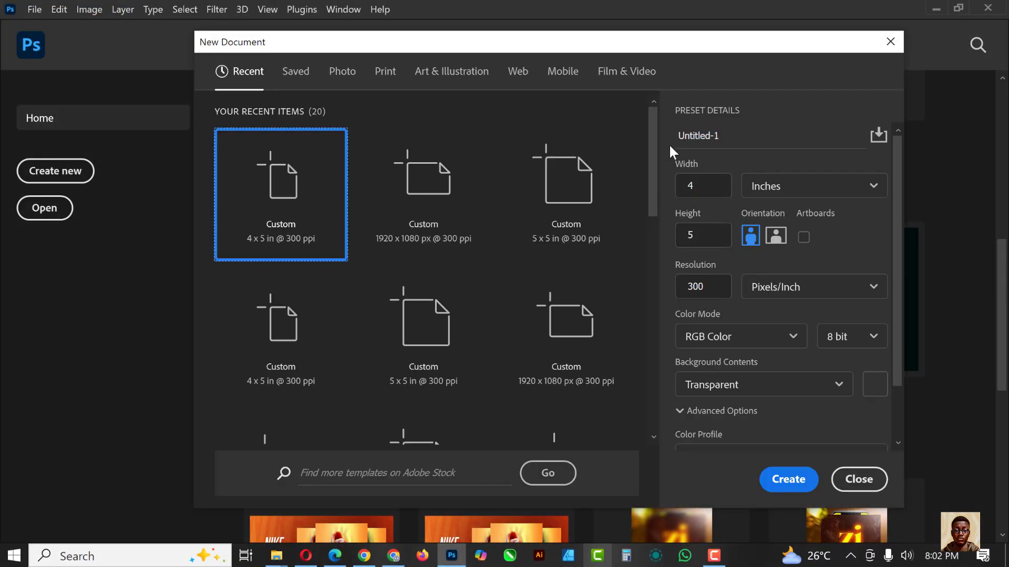
Step: Create a transparent 4 × 5 inch, 300 ppi document named SPORT POSTER
{"action": "left_click_drag", "start_coordinate": [762, 143], "coordinate": [702, 139]}
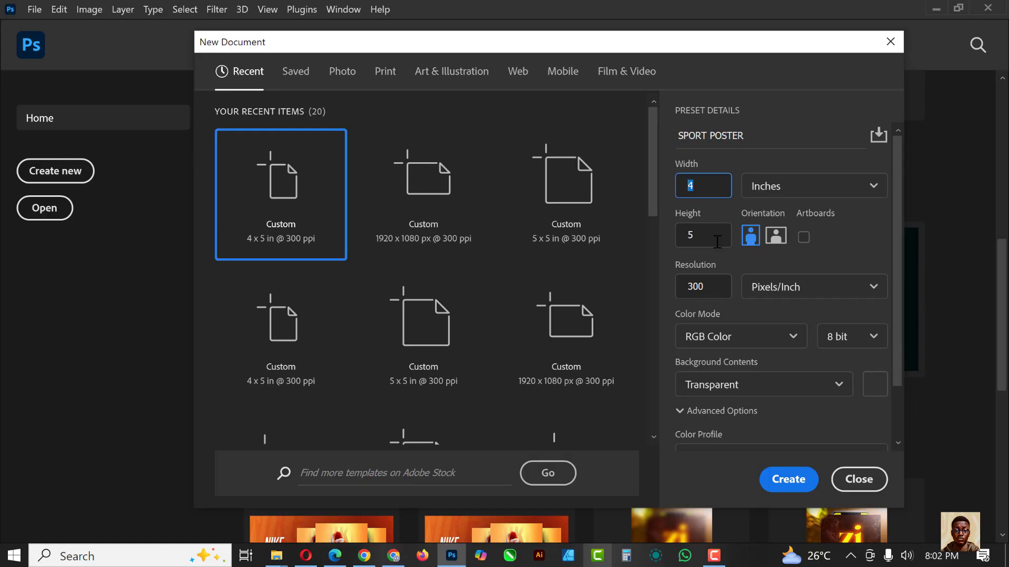
{"action": "key", "text": "Tab"}
{"action": "key", "text": "Tab"}
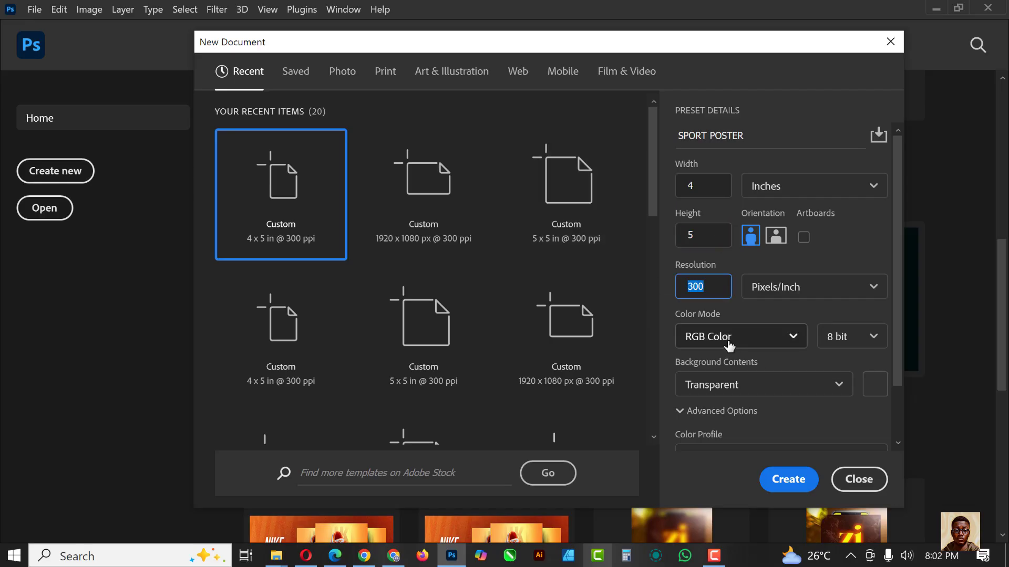
{"action": "left_click", "coordinate": [788, 478]}
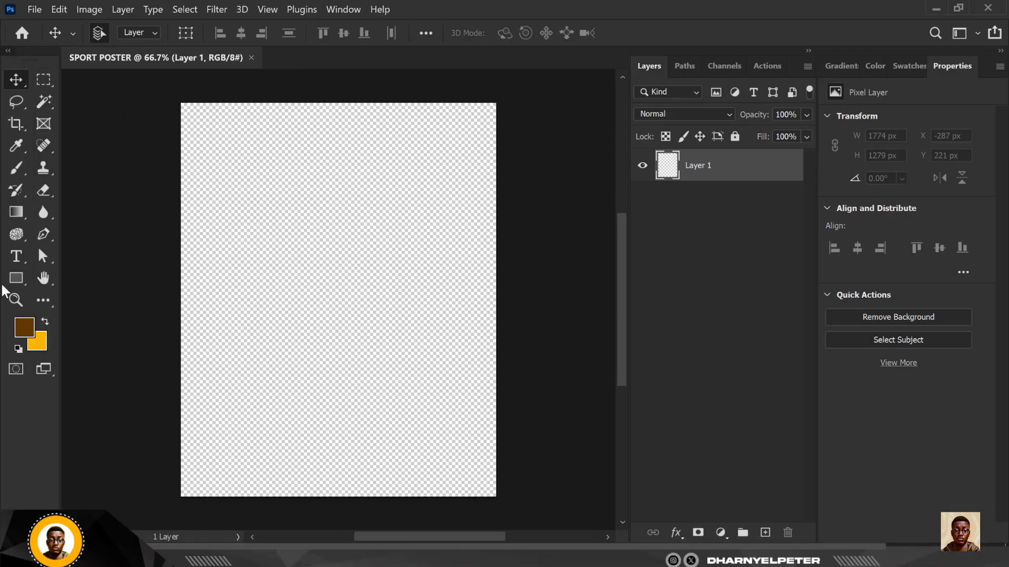
{"action": "left_click", "coordinate": [32, 327]}
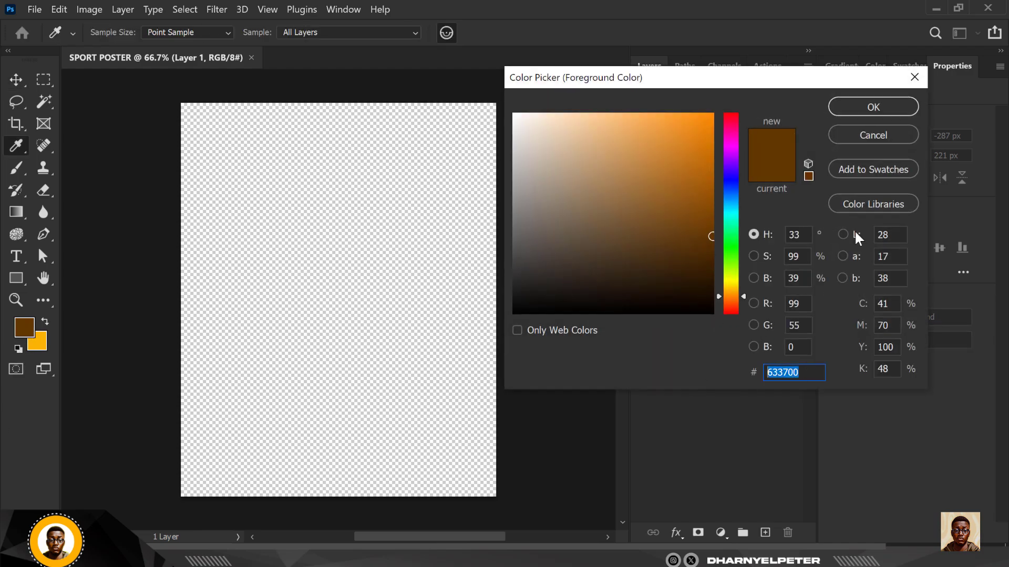
{"action": "left_click", "coordinate": [891, 104]}
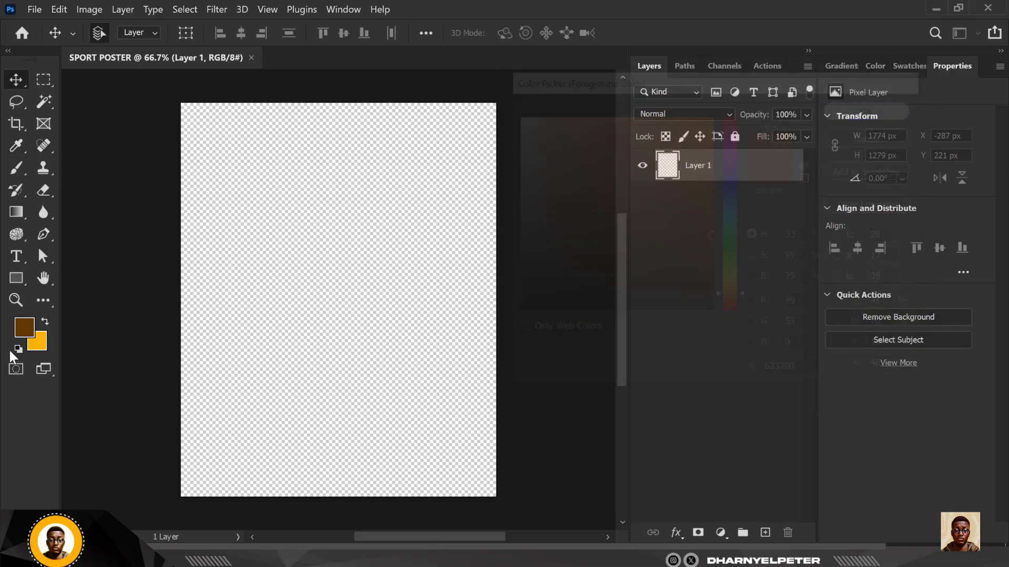
{"action": "left_click", "coordinate": [39, 344]}
{"action": "left_click", "coordinate": [805, 380]}
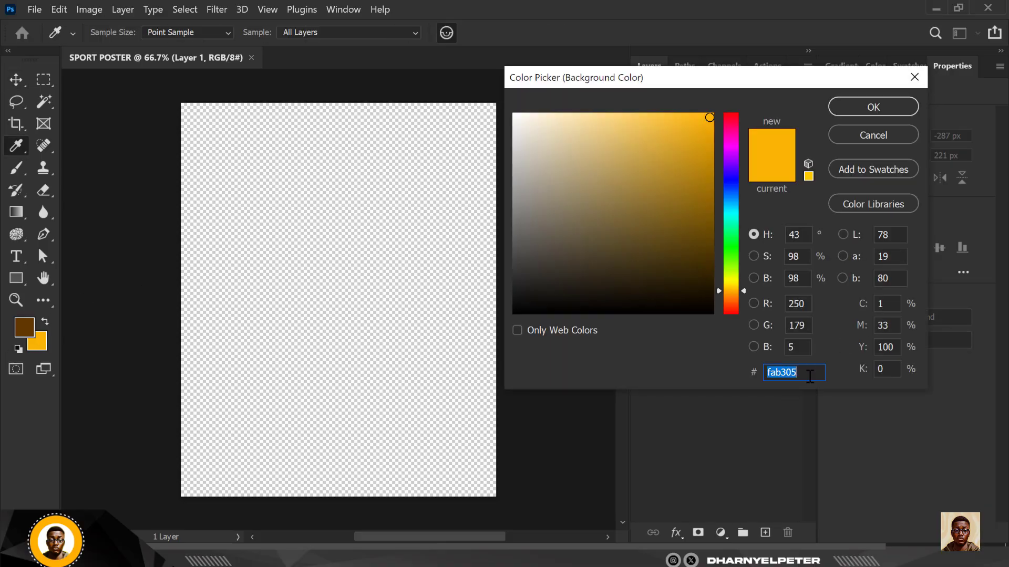
{"action": "left_click", "coordinate": [887, 109]}
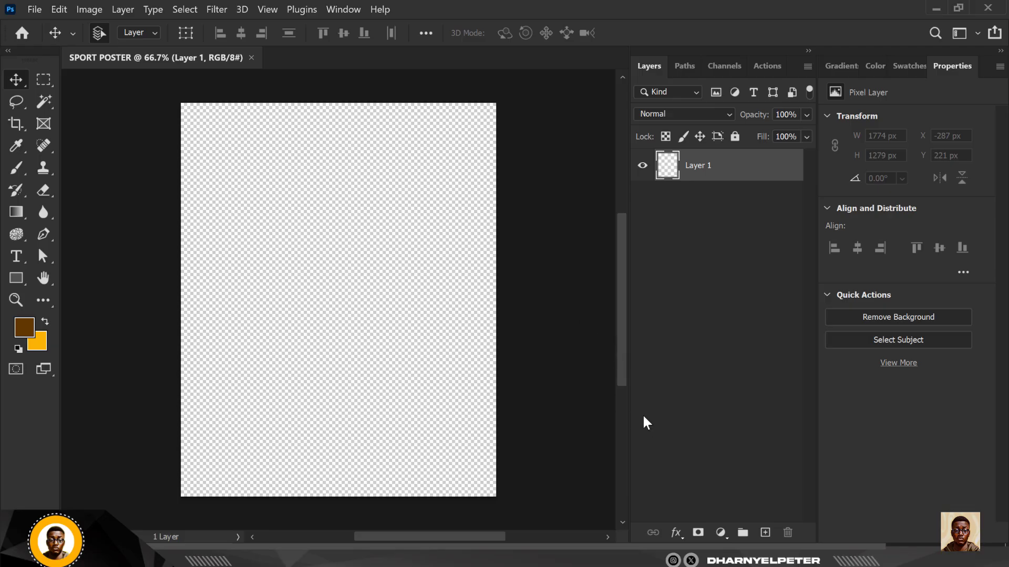
Step: Add a white ffffff Solid Color fill layer, then drag in the number 23 jersey photo from LEBRON JAMES
{"action": "left_click", "coordinate": [730, 536]}
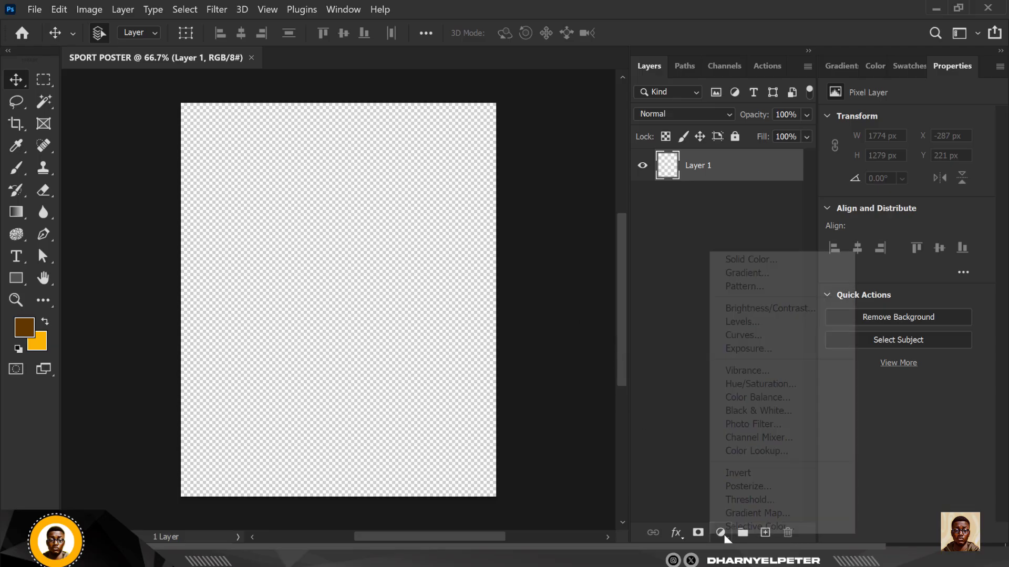
{"action": "left_click", "coordinate": [771, 257]}
{"action": "left_click_drag", "start_coordinate": [694, 231], "coordinate": [484, 97]}
{"action": "left_click", "coordinate": [872, 112]}
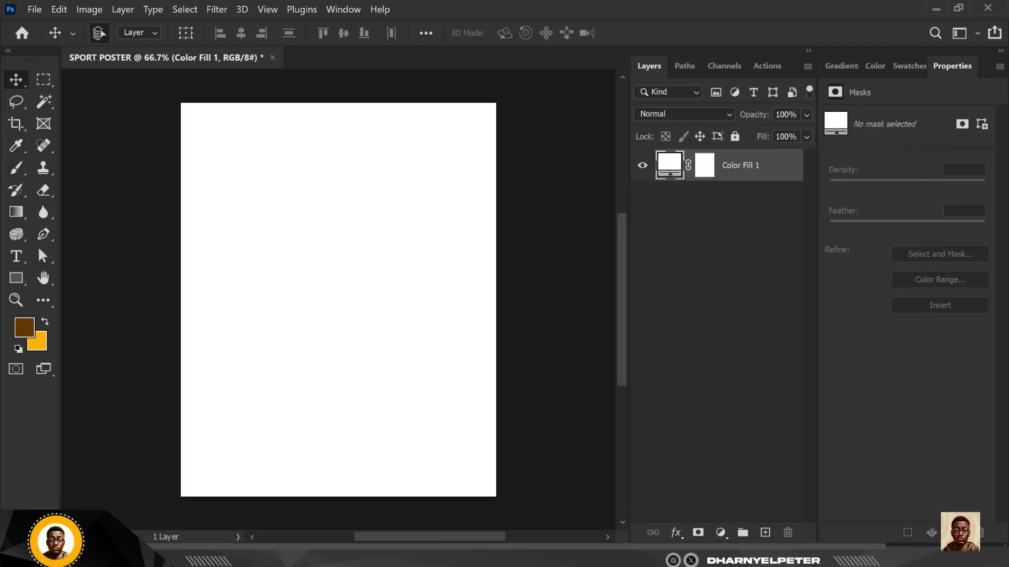
{"action": "left_click", "coordinate": [192, 493]}
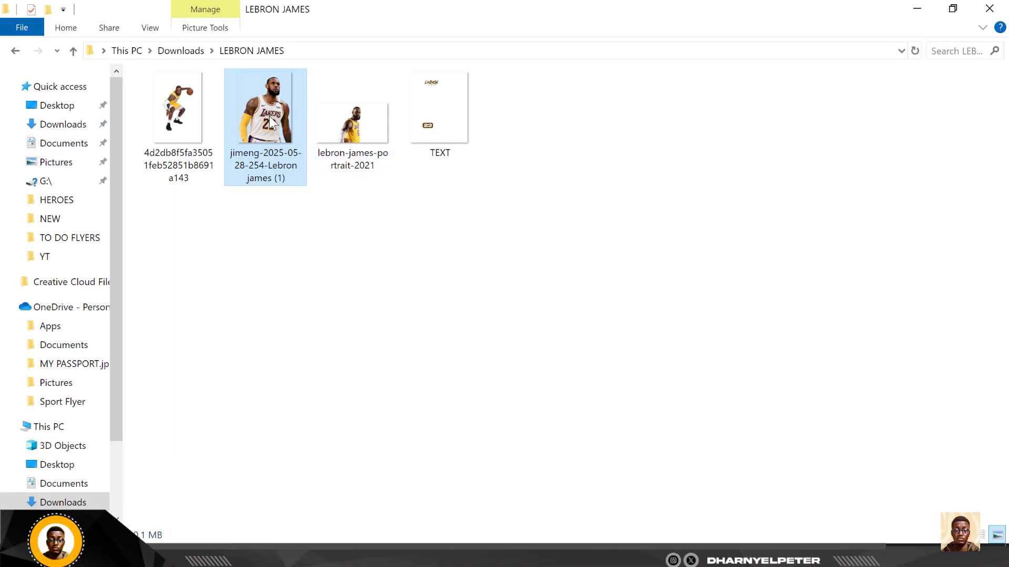
{"action": "left_click_drag", "start_coordinate": [266, 100], "coordinate": [307, 248]}
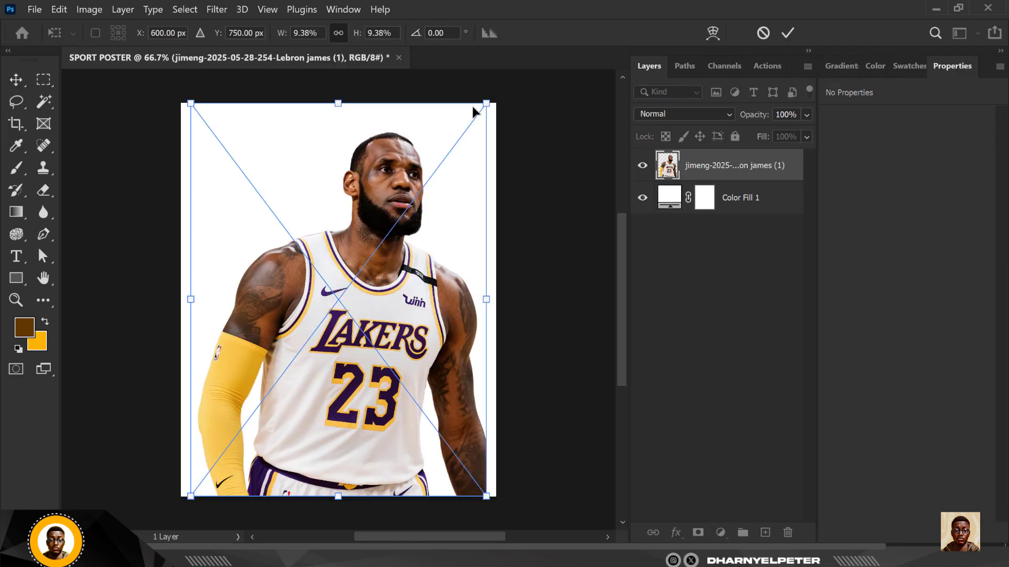
Step: Shrink the number 23 jersey photo, commit it, and nudge it slightly lower, left of centre
{"action": "left_click_drag", "start_coordinate": [478, 117], "coordinate": [332, 269]}
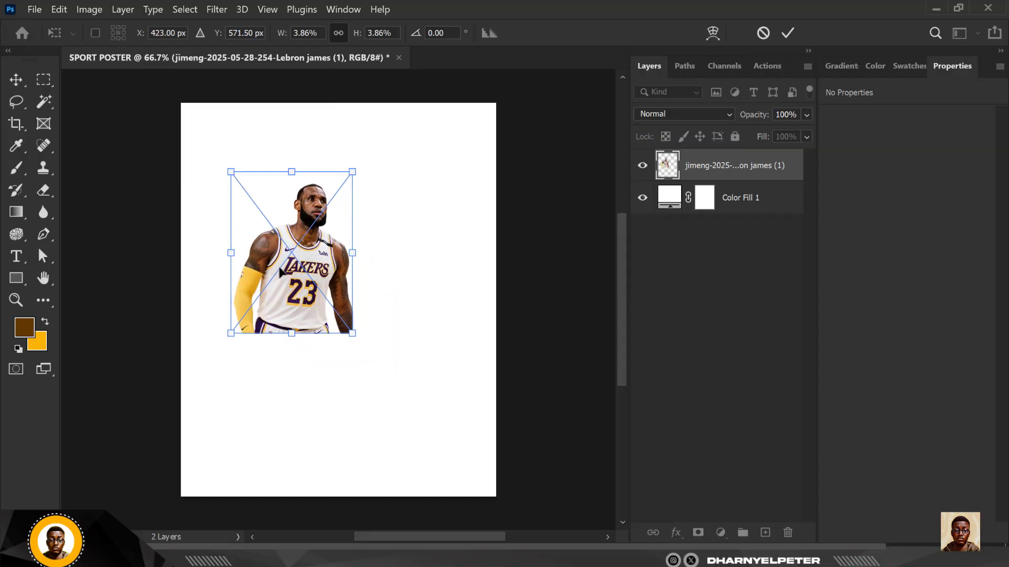
{"action": "key", "text": "Return"}
{"action": "left_click_drag", "start_coordinate": [303, 266], "coordinate": [304, 275]}
Step: Place the yellow number 6 jersey portrait, enlarged to 21.83% and overlapping the first player's right side
{"action": "mouse_move", "coordinate": [276, 557]}
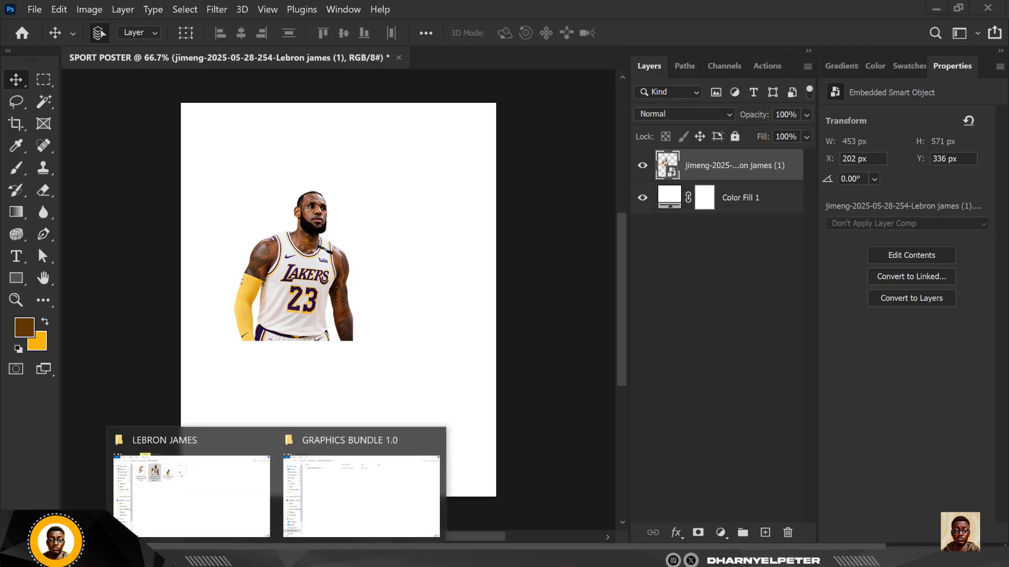
{"action": "left_click", "coordinate": [207, 485]}
{"action": "left_click_drag", "start_coordinate": [365, 116], "coordinate": [373, 334]}
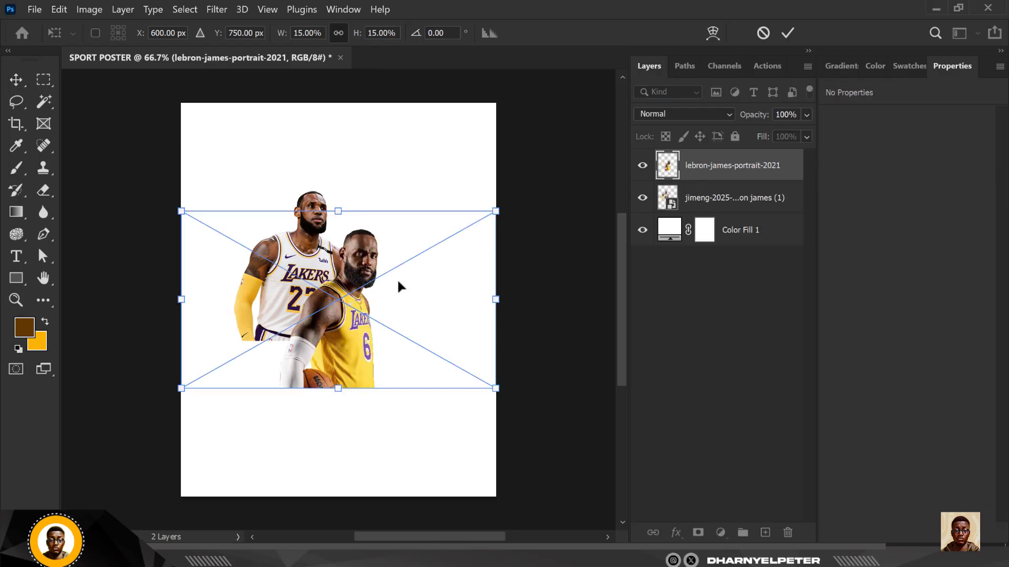
{"action": "left_click_drag", "start_coordinate": [354, 300], "coordinate": [386, 223]}
{"action": "left_click_drag", "start_coordinate": [497, 179], "coordinate": [547, 99]}
{"action": "mouse_move", "coordinate": [383, 315]}
{"action": "left_mouse_down"}
{"action": "mouse_move", "coordinate": [383, 297]}
{"action": "mouse_move", "coordinate": [390, 307]}
{"action": "left_mouse_up"}
{"action": "key", "text": "Return"}
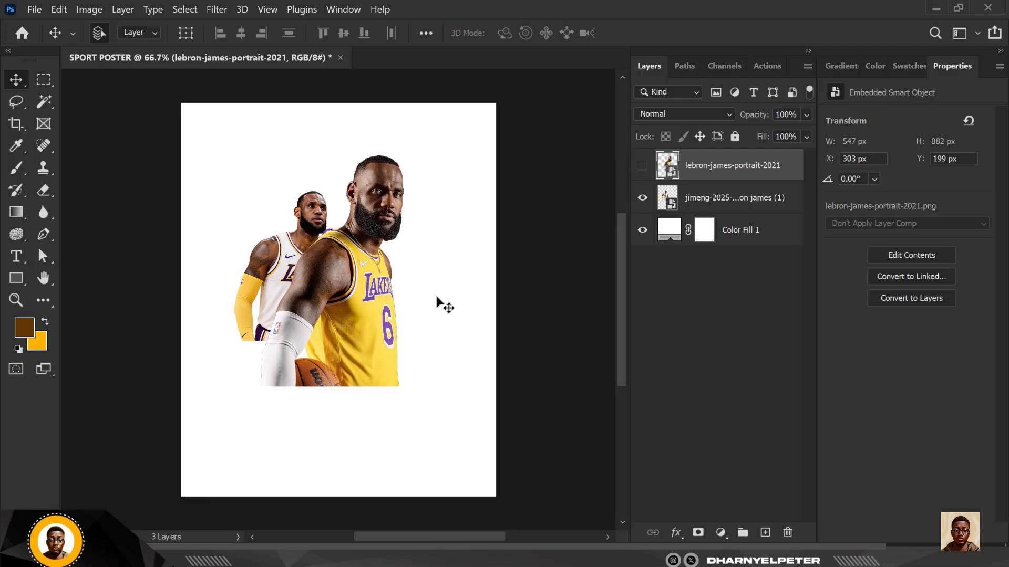
Step: Mask the white-jersey player and fade out his lower body with a 250 px black brush
{"action": "scroll", "coordinate": [311, 336], "scroll_direction": "up", "scroll_amount": 4}
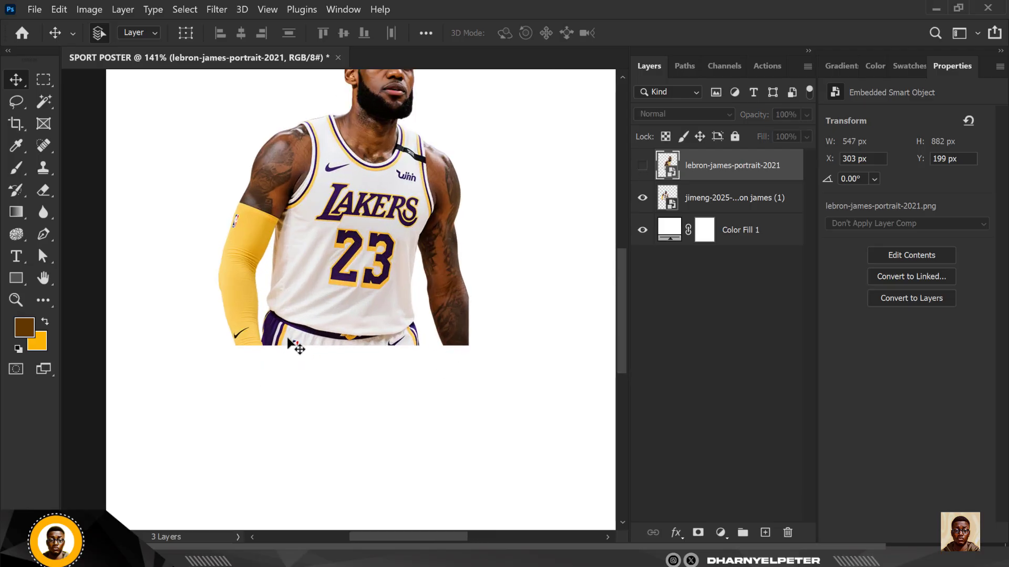
{"action": "left_click", "coordinate": [729, 205]}
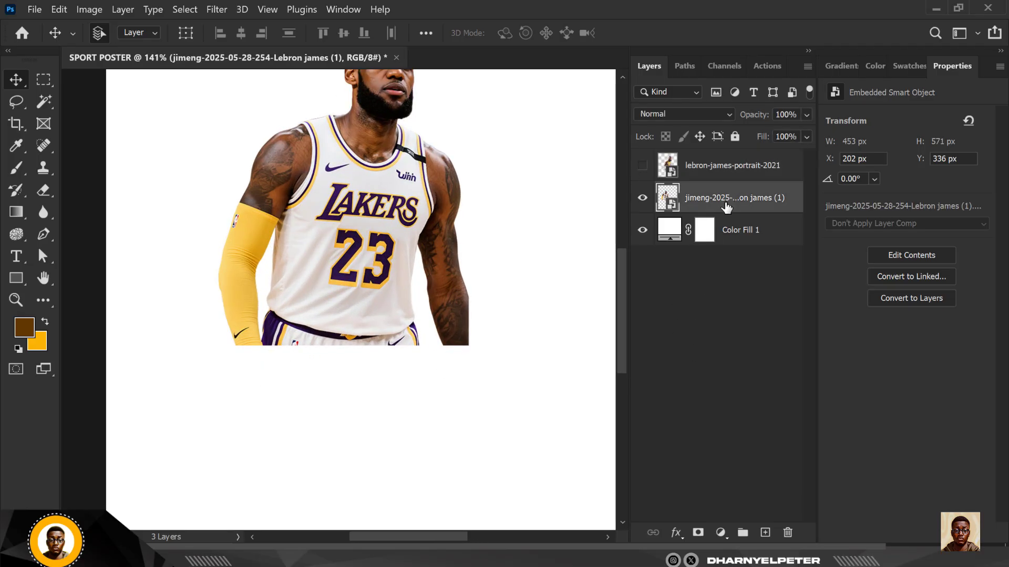
{"action": "left_click", "coordinate": [698, 533]}
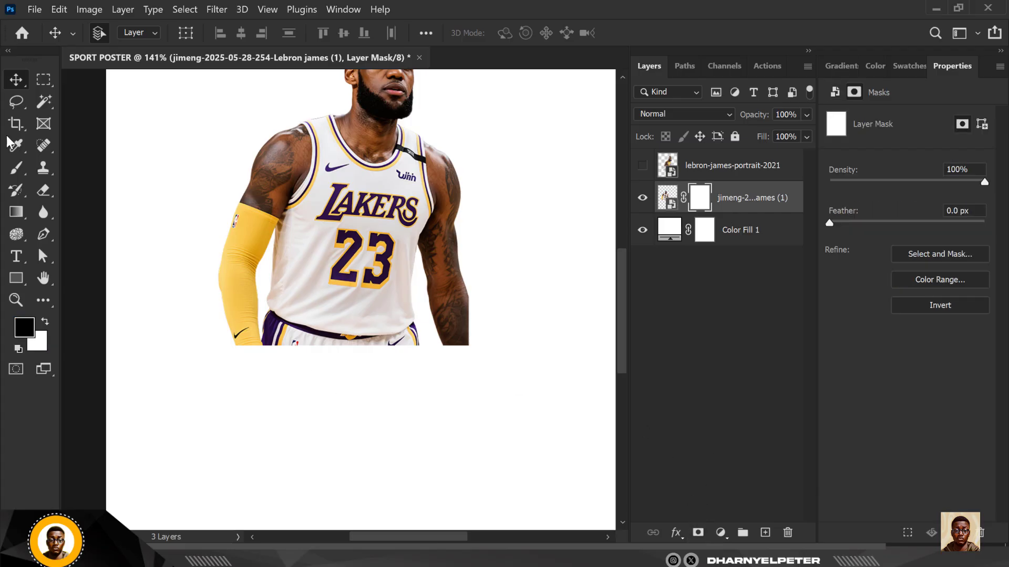
{"action": "left_click", "coordinate": [16, 167]}
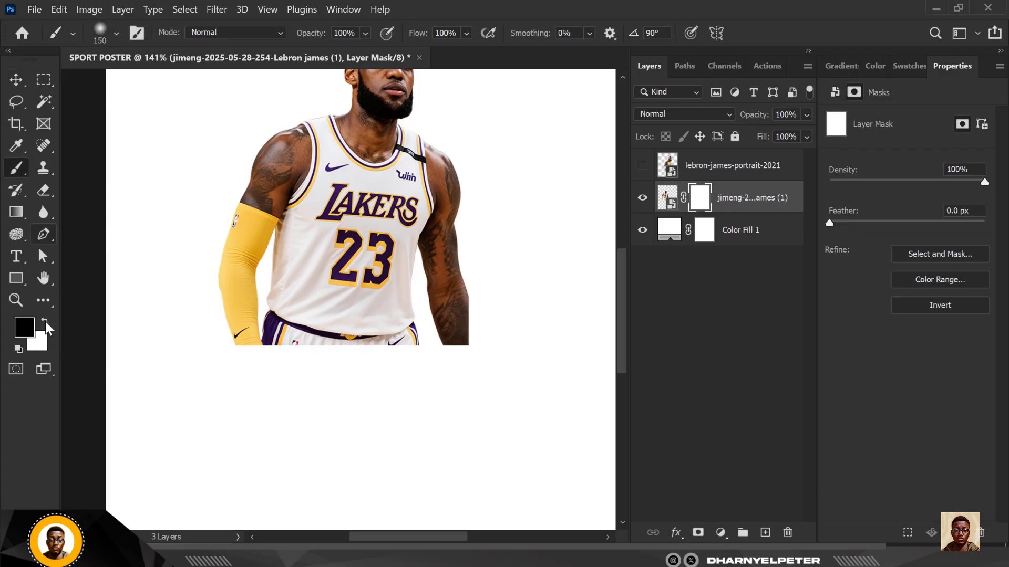
{"action": "key", "text": "bracketright"}
{"action": "key", "text": "bracketright"}
{"action": "key", "text": "bracketright"}
{"action": "mouse_move", "coordinate": [225, 365]}
{"action": "left_mouse_down"}
{"action": "mouse_move", "coordinate": [527, 364]}
{"action": "mouse_move", "coordinate": [397, 362]}
{"action": "mouse_move", "coordinate": [502, 368]}
{"action": "mouse_move", "coordinate": [210, 399]}
{"action": "mouse_move", "coordinate": [236, 383]}
{"action": "mouse_move", "coordinate": [238, 361]}
{"action": "left_mouse_up"}
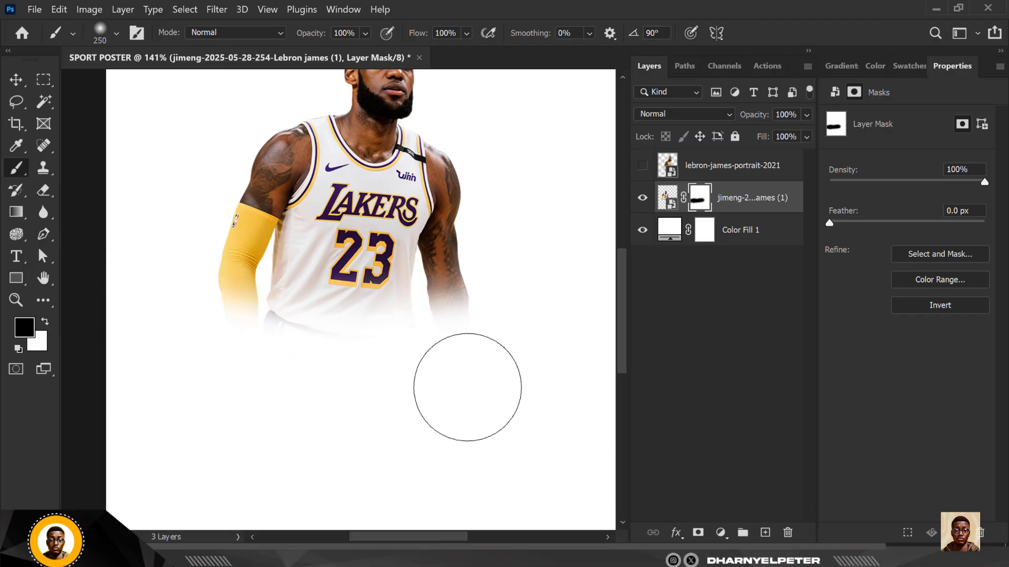
Step: Show the yellow jersey portrait, mask it, and fade its lower arm and body with a 400 px brush
{"action": "scroll", "coordinate": [320, 355], "scroll_direction": "down", "scroll_amount": 4}
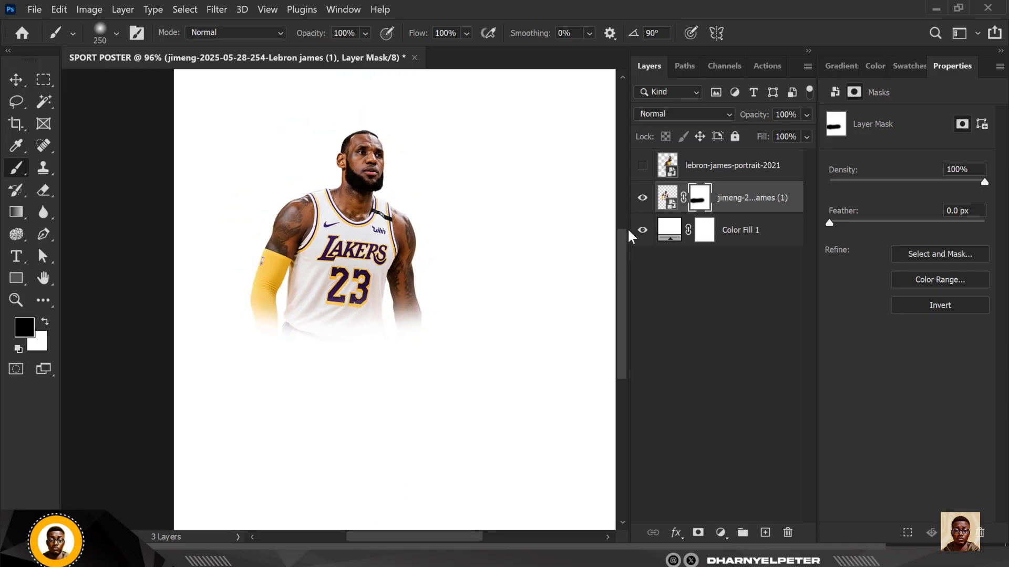
{"action": "left_click", "coordinate": [641, 167]}
{"action": "scroll", "coordinate": [341, 221], "scroll_direction": "down", "scroll_amount": 3}
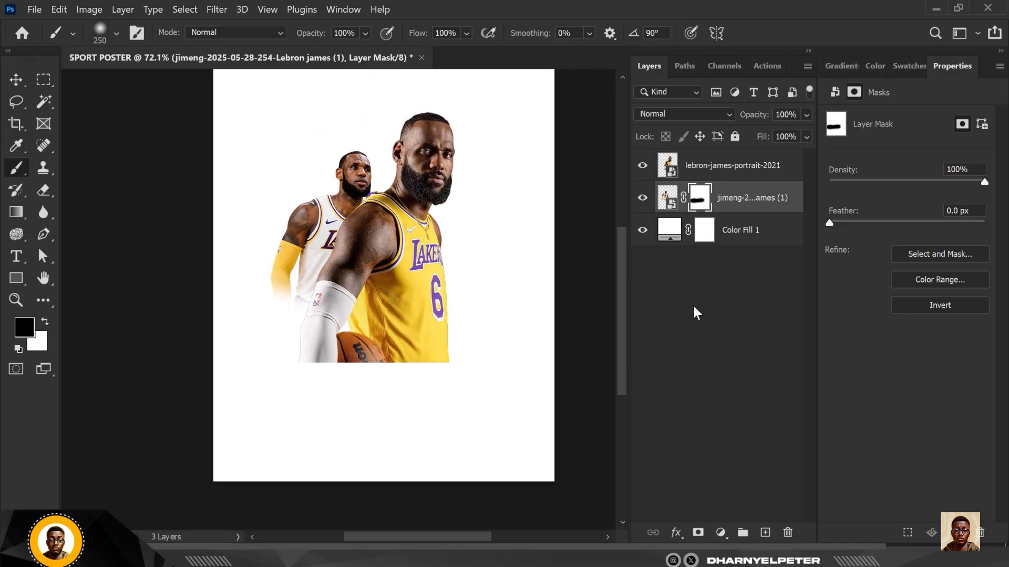
{"action": "left_click", "coordinate": [724, 165]}
{"action": "left_click", "coordinate": [697, 534]}
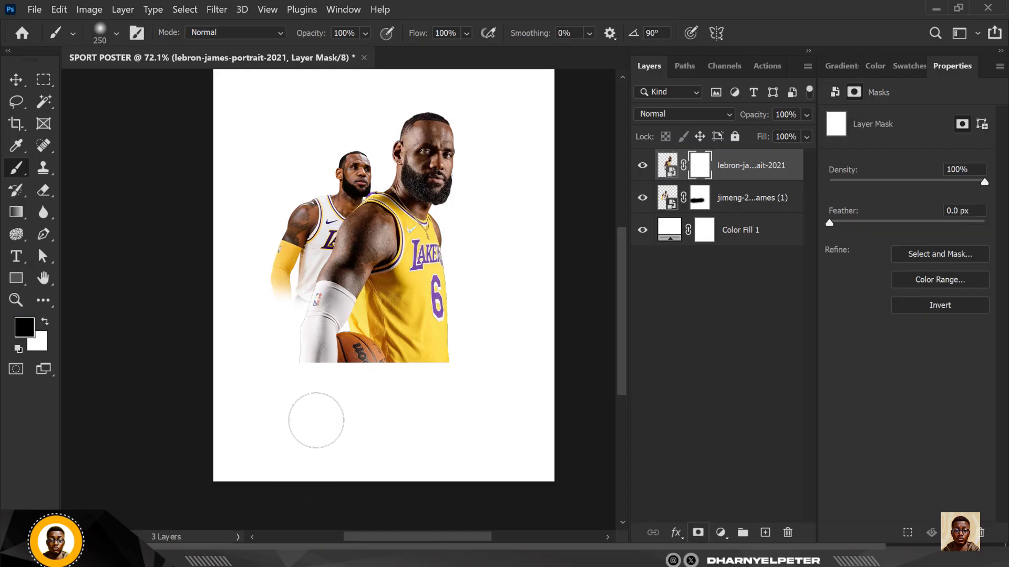
{"action": "key", "text": "bracketright"}
{"action": "mouse_move", "coordinate": [291, 371]}
{"action": "left_mouse_down"}
{"action": "mouse_move", "coordinate": [284, 350]}
{"action": "mouse_move", "coordinate": [313, 384]}
{"action": "mouse_move", "coordinate": [291, 345]}
{"action": "mouse_move", "coordinate": [297, 359]}
{"action": "mouse_move", "coordinate": [376, 384]}
{"action": "mouse_move", "coordinate": [506, 379]}
{"action": "mouse_move", "coordinate": [358, 410]}
{"action": "mouse_move", "coordinate": [259, 412]}
{"action": "mouse_move", "coordinate": [461, 390]}
{"action": "mouse_move", "coordinate": [324, 407]}
{"action": "mouse_move", "coordinate": [262, 363]}
{"action": "mouse_move", "coordinate": [309, 377]}
{"action": "mouse_move", "coordinate": [310, 350]}
{"action": "mouse_move", "coordinate": [403, 365]}
{"action": "mouse_move", "coordinate": [473, 348]}
{"action": "mouse_move", "coordinate": [447, 393]}
{"action": "mouse_move", "coordinate": [428, 501]}
{"action": "left_mouse_up"}
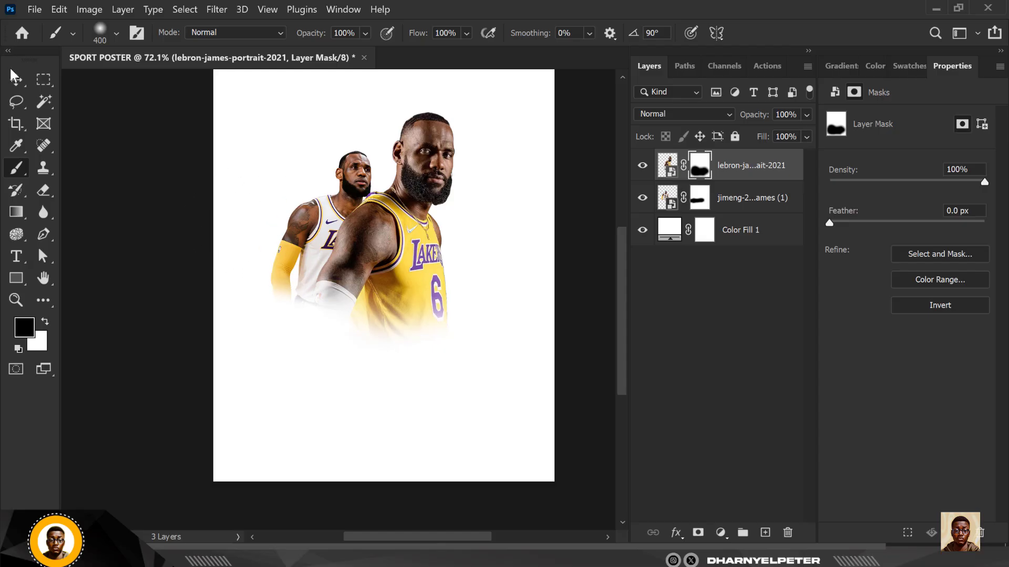
Step: Flip the back white-jersey player horizontally and shift him slightly right
{"action": "key", "text": "v"}
{"action": "left_click", "coordinate": [346, 209]}
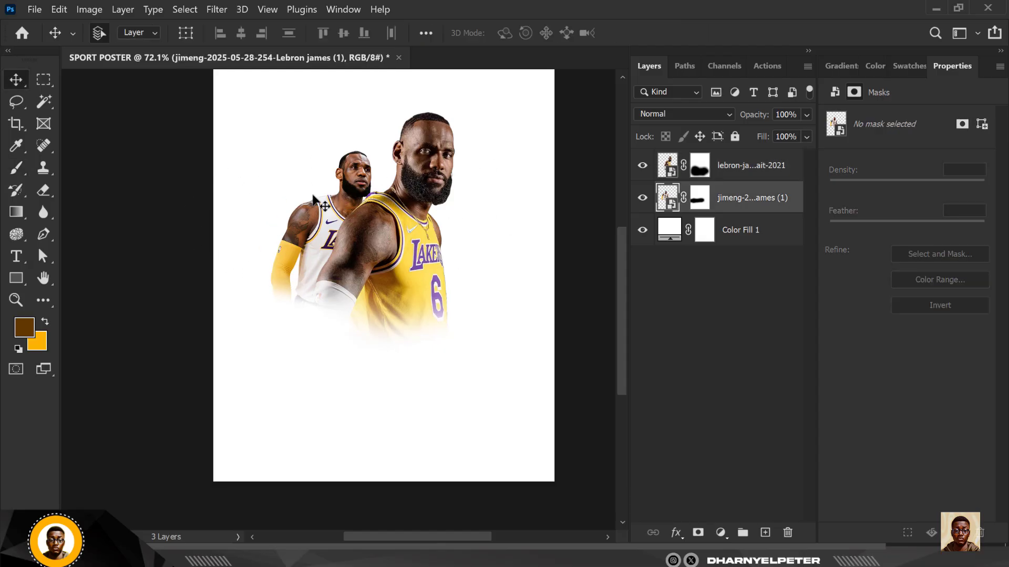
{"action": "scroll", "coordinate": [351, 164], "scroll_direction": "up", "scroll_amount": 5}
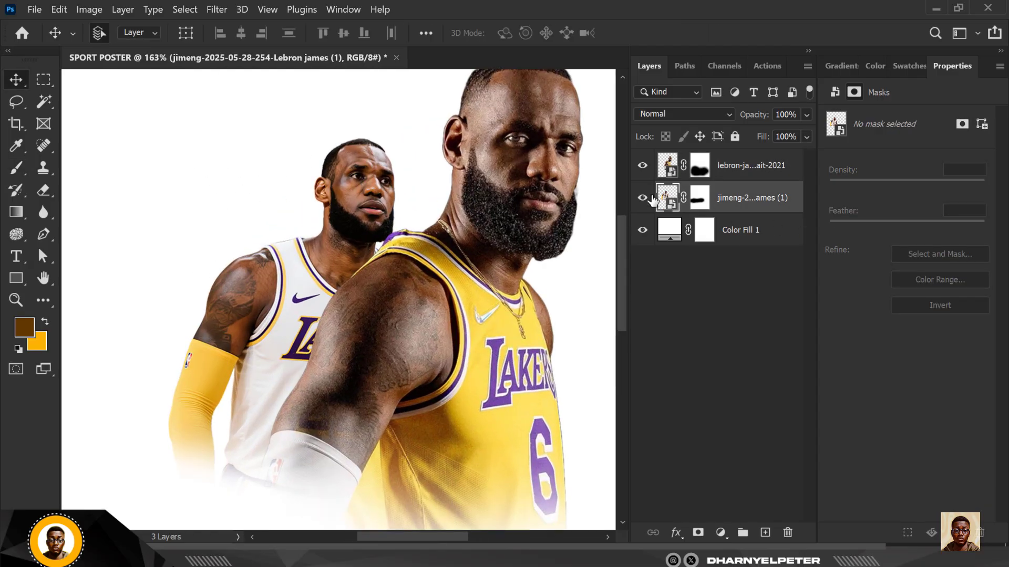
{"action": "left_click", "coordinate": [642, 208]}
{"action": "key", "text": "ctrl+0"}
{"action": "key", "text": "ctrl+t"}
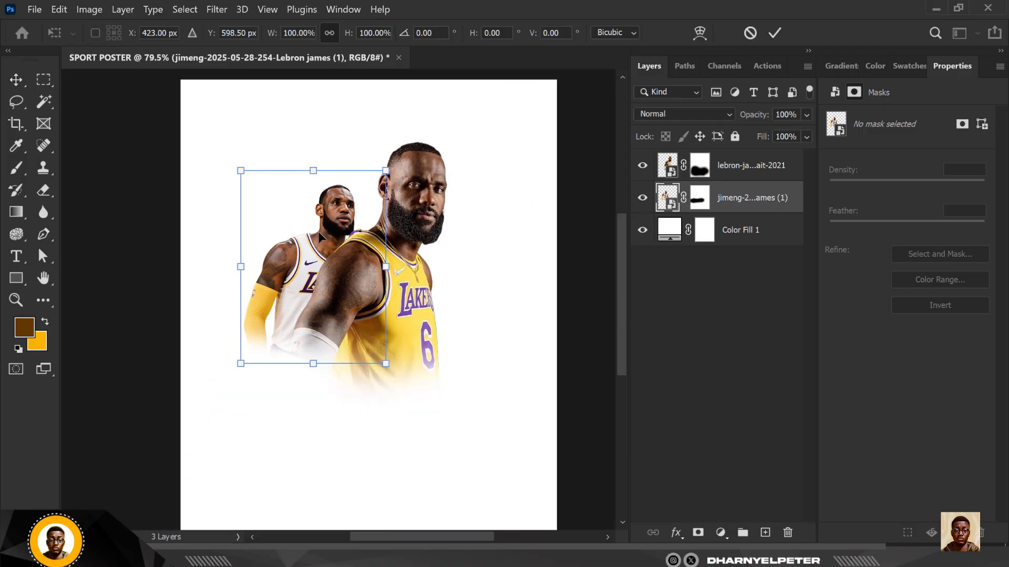
{"action": "right_click", "coordinate": [319, 231]}
{"action": "left_click", "coordinate": [372, 523]}
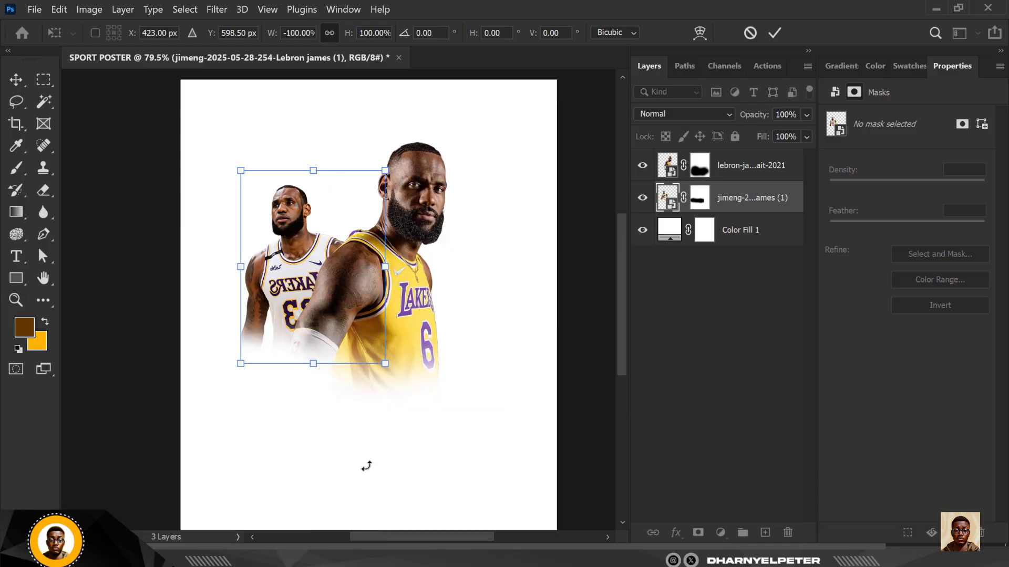
{"action": "left_click_drag", "start_coordinate": [290, 269], "coordinate": [311, 272]}
{"action": "key", "text": "Return"}
Step: Nudge the front yellow-jersey player slightly up and left
{"action": "scroll", "coordinate": [367, 265], "scroll_direction": "down", "scroll_amount": 2}
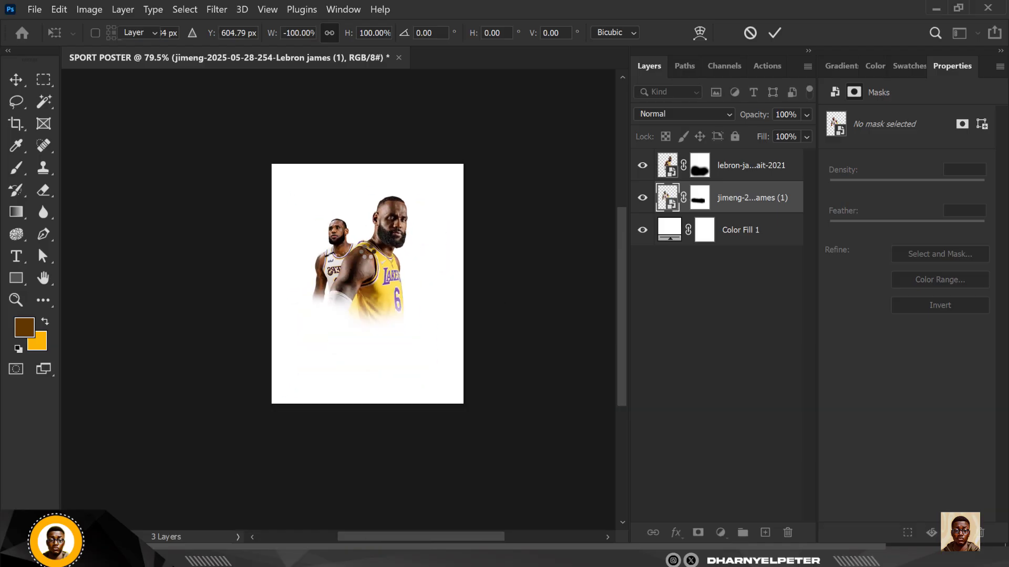
{"action": "scroll", "coordinate": [367, 265], "scroll_direction": "up", "scroll_amount": 1}
{"action": "left_click", "coordinate": [390, 262]}
{"action": "left_click_drag", "start_coordinate": [390, 259], "coordinate": [387, 257]}
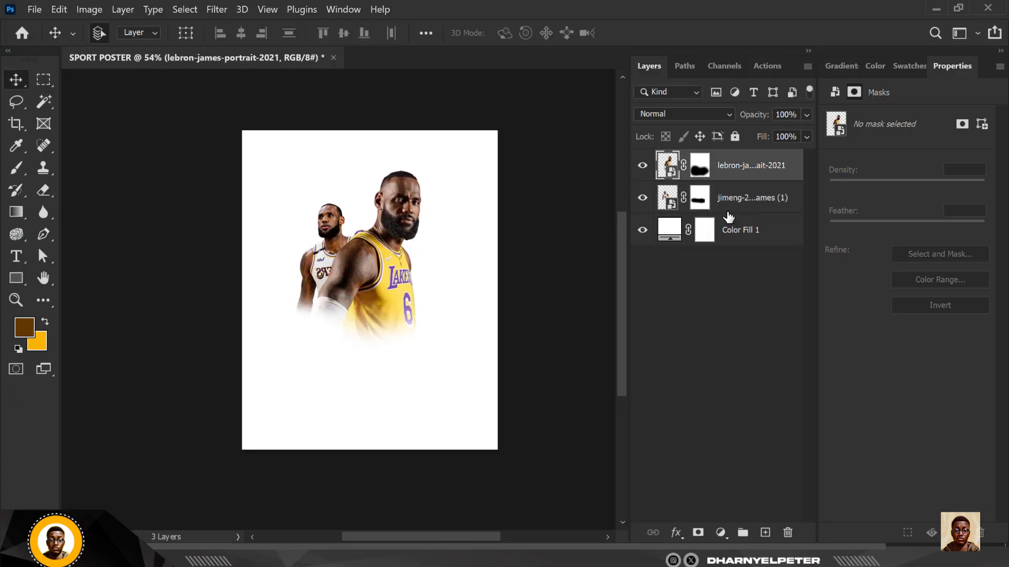
Step: Scale both players together to 107.01% and centre them on the poster
{"action": "left_click", "coordinate": [751, 211], "text": "shift"}
{"action": "key", "text": "ctrl+t"}
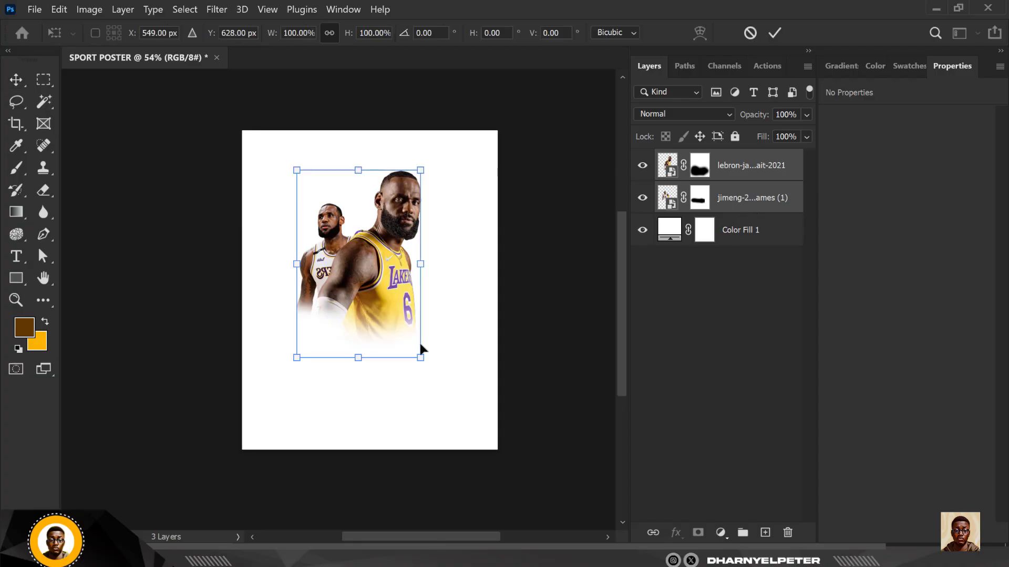
{"action": "mouse_move", "coordinate": [417, 360]}
{"action": "left_mouse_down"}
{"action": "mouse_move", "coordinate": [427, 364]}
{"action": "mouse_move", "coordinate": [418, 354]}
{"action": "left_mouse_up"}
{"action": "key", "text": "super"}
{"action": "left_click", "coordinate": [550, 268]}
{"action": "left_click_drag", "start_coordinate": [389, 271], "coordinate": [399, 269]}
{"action": "left_click_drag", "start_coordinate": [429, 357], "coordinate": [437, 363]}
{"action": "mouse_move", "coordinate": [408, 313]}
{"action": "left_mouse_down"}
{"action": "mouse_move", "coordinate": [399, 303]}
{"action": "mouse_move", "coordinate": [396, 315]}
{"action": "left_mouse_up"}
{"action": "key", "text": "Return"}
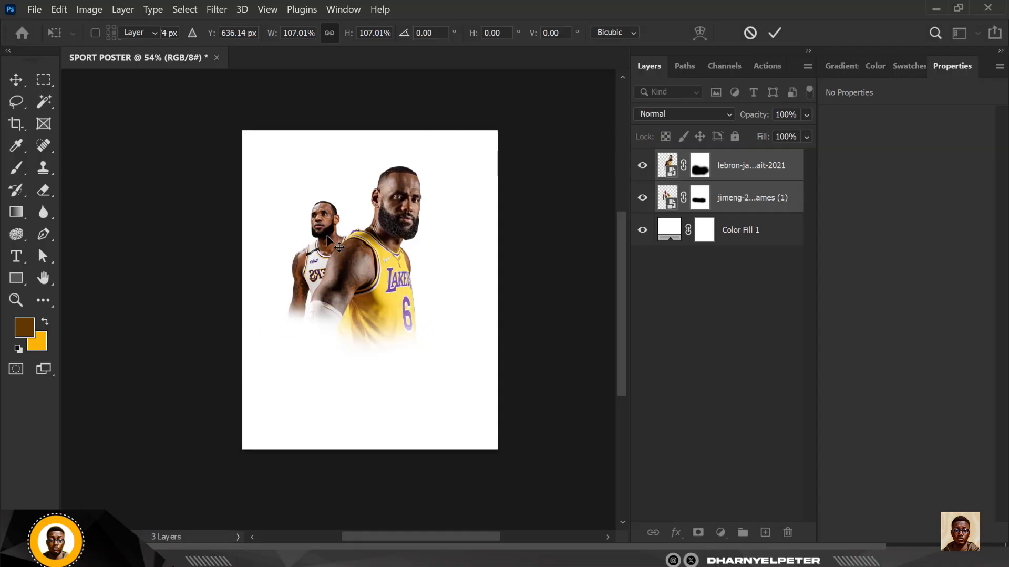
Step: Select the front LeBron portrait, compare it on and off, and open the Camera Raw Filter
{"action": "left_click", "coordinate": [752, 170]}
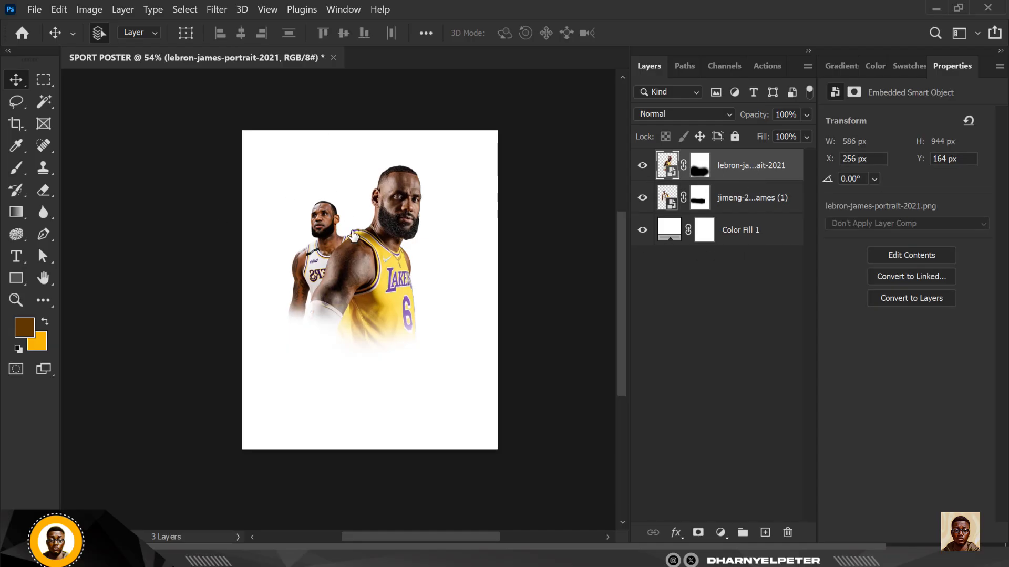
{"action": "left_click", "coordinate": [642, 166]}
{"action": "left_click", "coordinate": [642, 166]}
{"action": "left_click", "coordinate": [216, 10]}
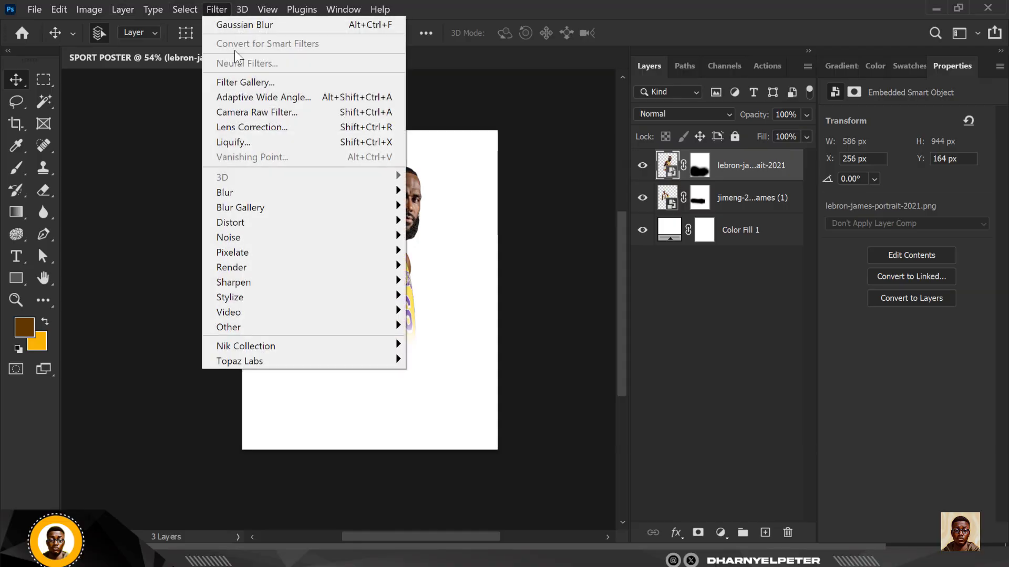
{"action": "left_click", "coordinate": [284, 109]}
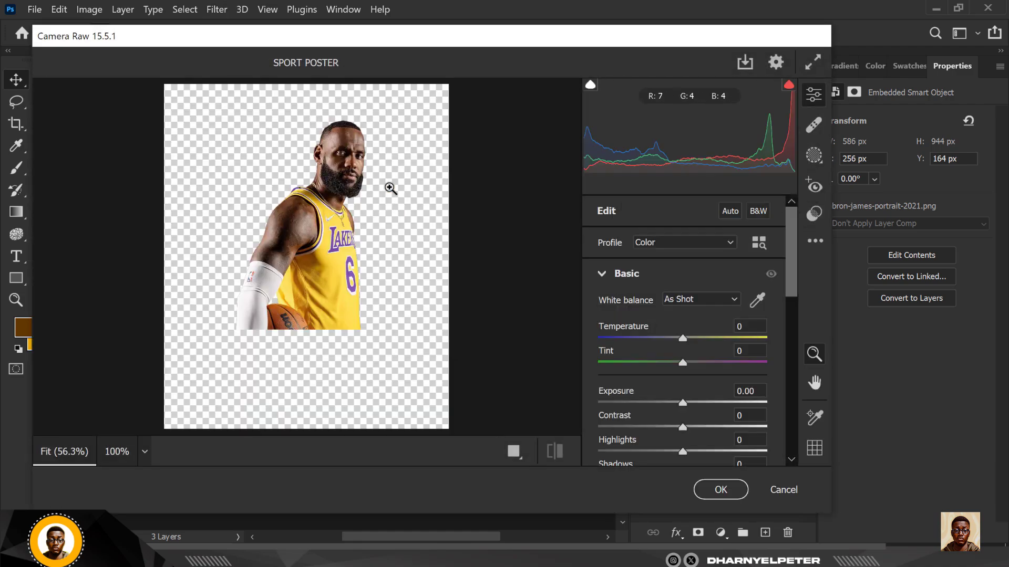
Step: In Camera Raw set Highlights -57, Shadows +58, Contrast +60 and Texture +48
{"action": "scroll", "coordinate": [676, 396], "scroll_direction": "down", "scroll_amount": 3}
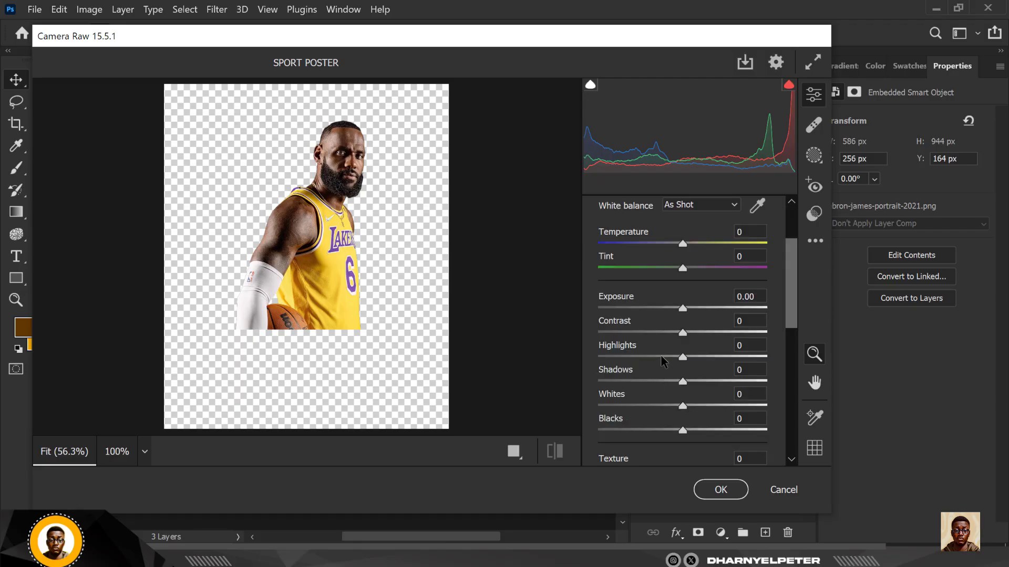
{"action": "left_click_drag", "start_coordinate": [682, 358], "coordinate": [634, 362]}
{"action": "left_click_drag", "start_coordinate": [684, 383], "coordinate": [732, 382]}
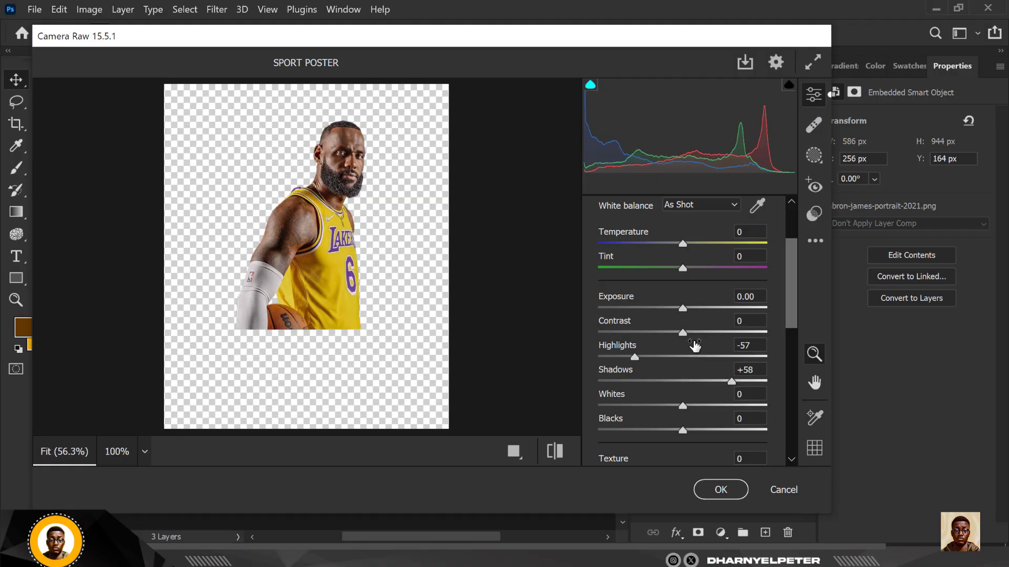
{"action": "left_click_drag", "start_coordinate": [683, 333], "coordinate": [734, 348]}
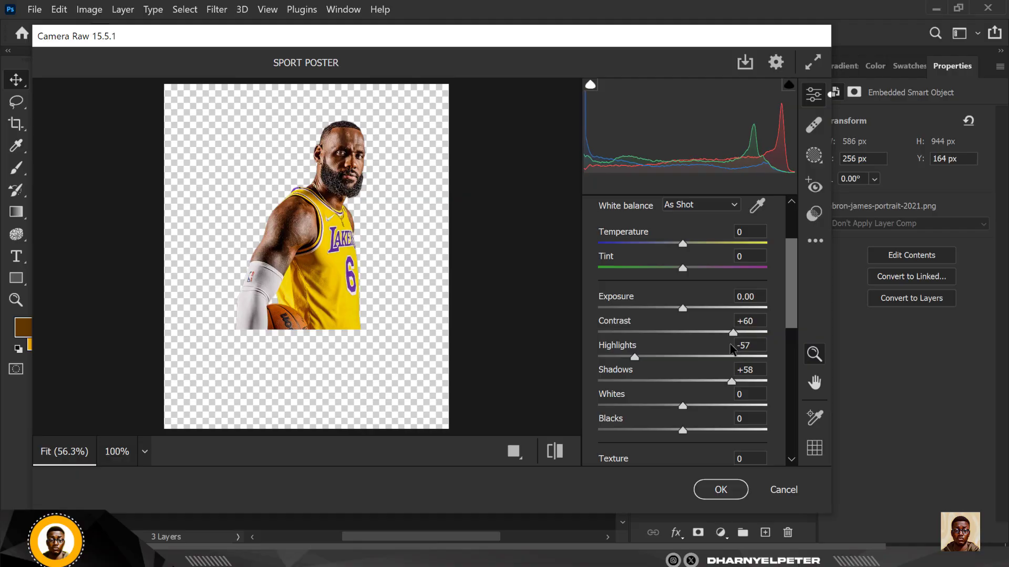
{"action": "scroll", "coordinate": [647, 409], "scroll_direction": "down", "scroll_amount": 3}
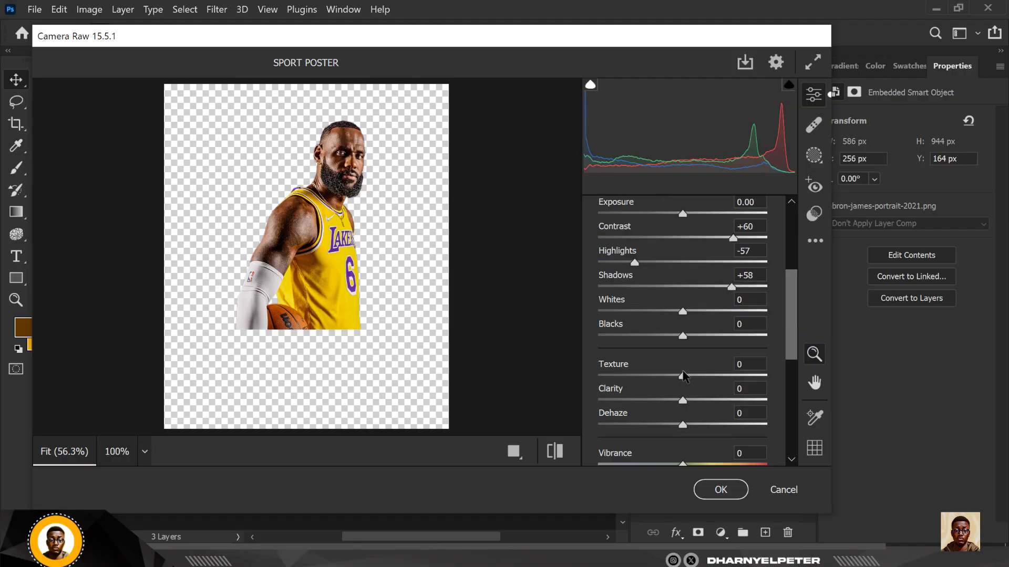
{"action": "left_click_drag", "start_coordinate": [719, 383], "coordinate": [686, 424]}
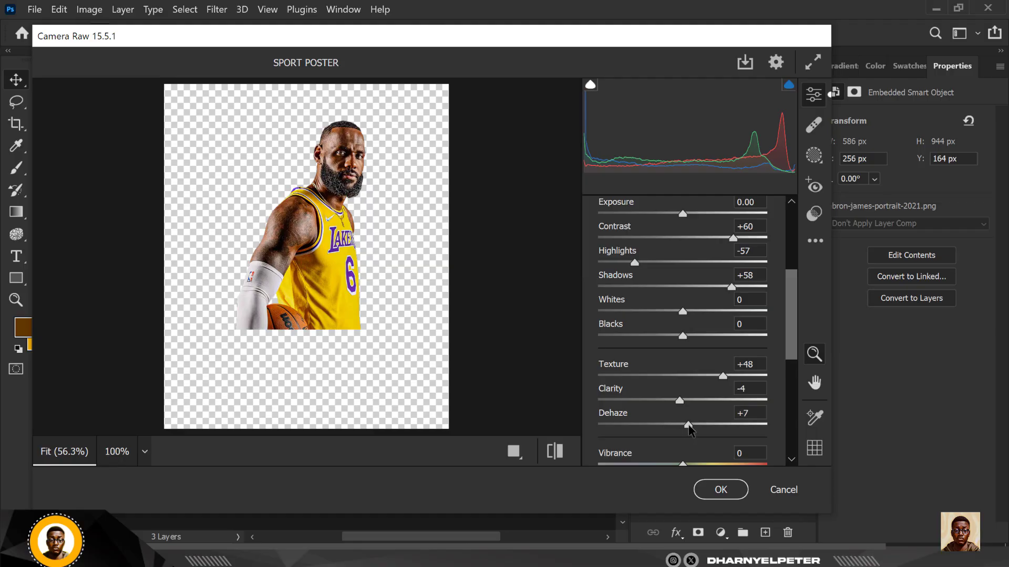
{"action": "scroll", "coordinate": [699, 295], "scroll_direction": "down", "scroll_amount": 4}
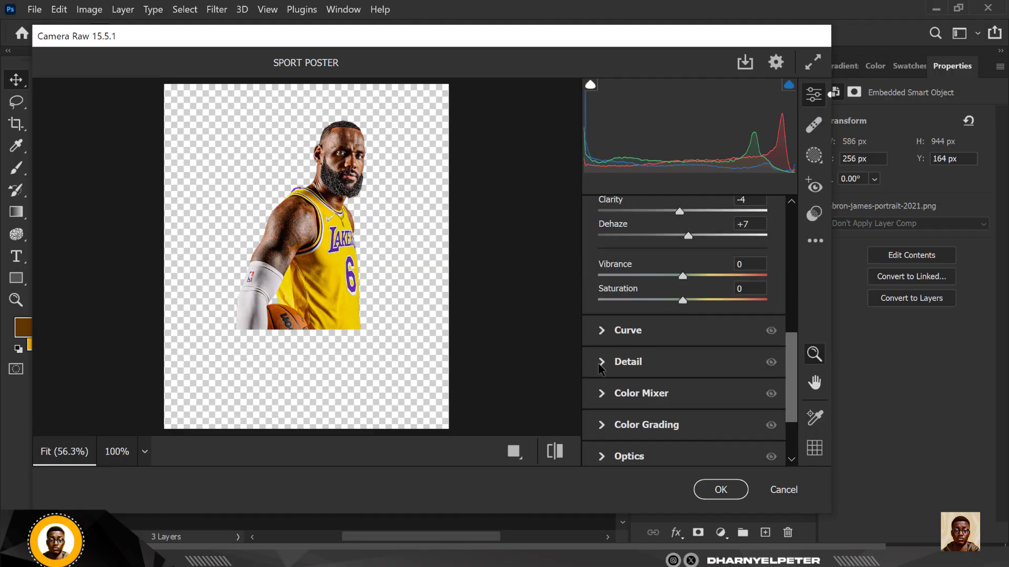
Step: Add a little Detail sharpening to the portrait in Camera Raw
{"action": "left_click", "coordinate": [604, 361]}
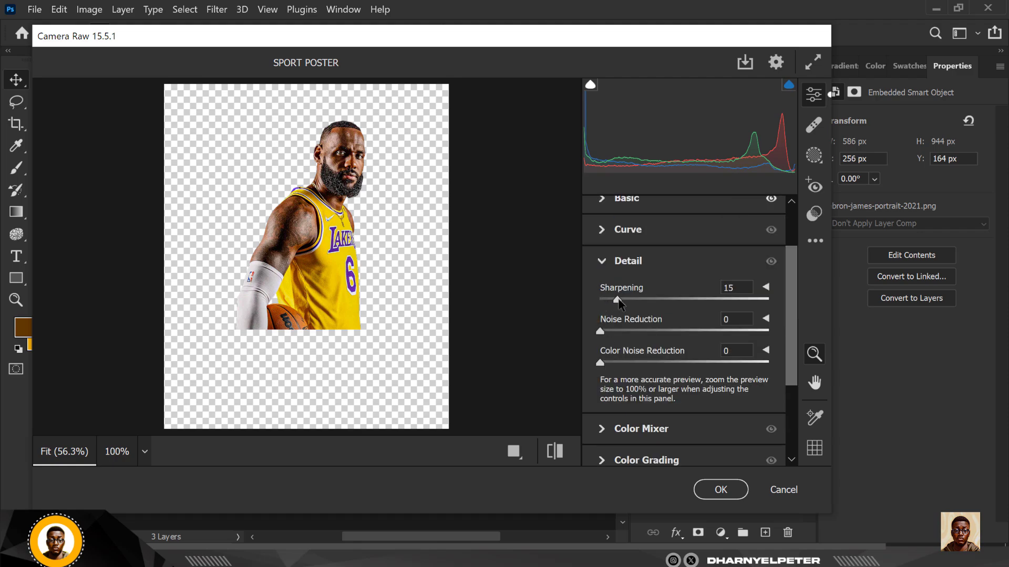
{"action": "left_click_drag", "start_coordinate": [619, 303], "coordinate": [609, 300]}
{"action": "left_click", "coordinate": [603, 262]}
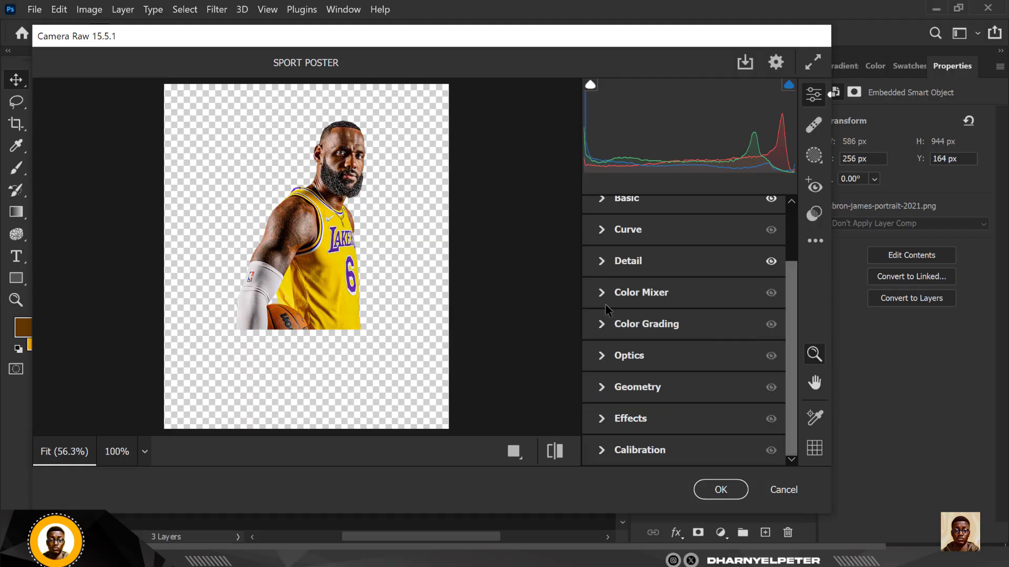
Step: Lift the red and green tone curves slightly (green 157 to 168) and apply Camera Raw
{"action": "left_click", "coordinate": [603, 231]}
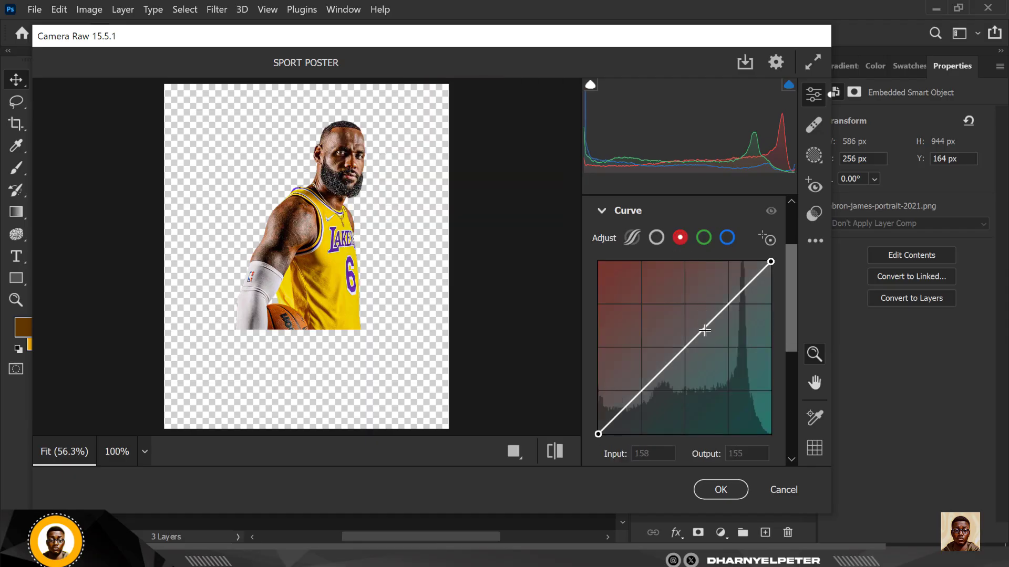
{"action": "left_click_drag", "start_coordinate": [704, 326], "coordinate": [707, 323]}
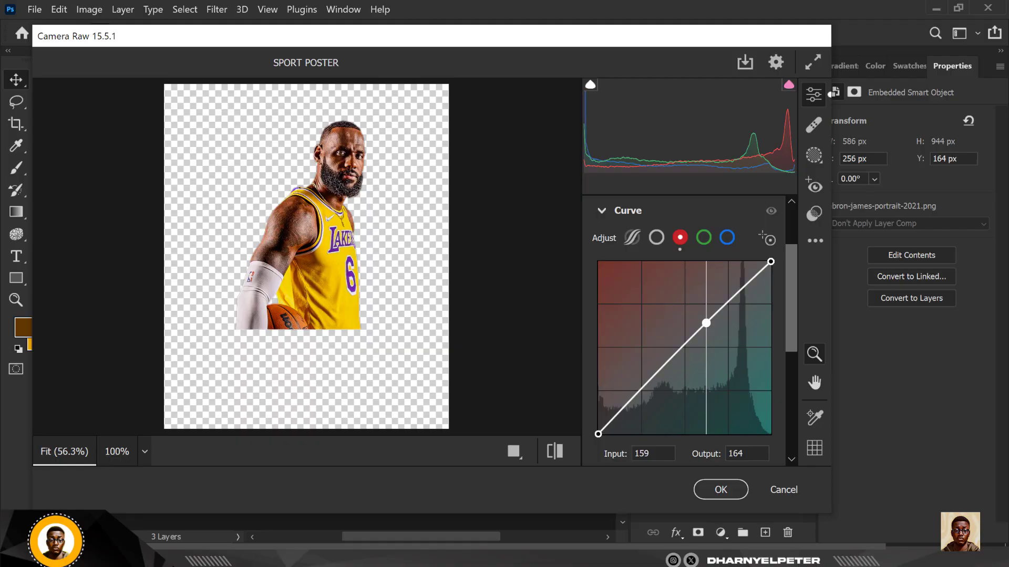
{"action": "left_click", "coordinate": [704, 239]}
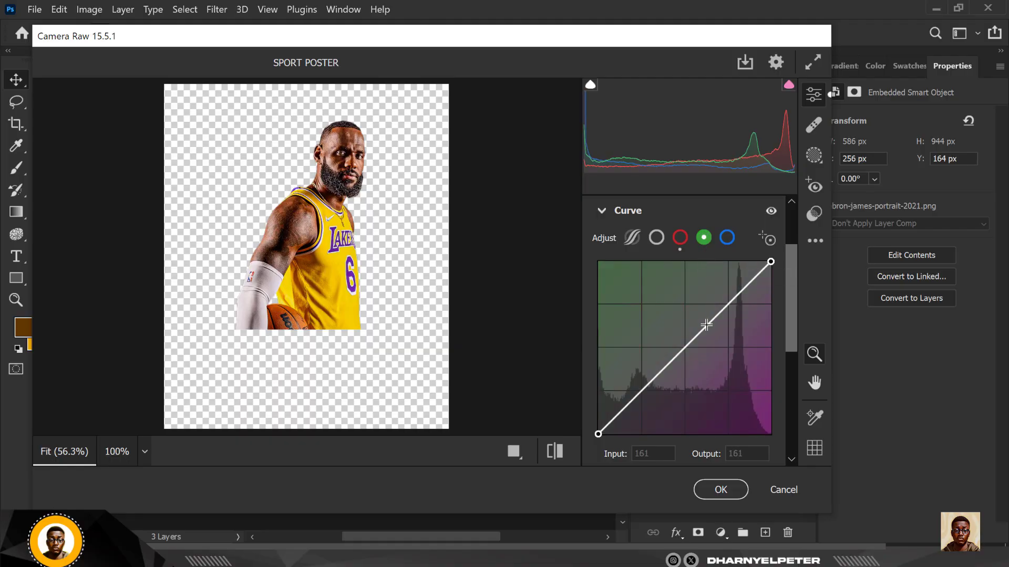
{"action": "left_click_drag", "start_coordinate": [706, 325], "coordinate": [705, 321]}
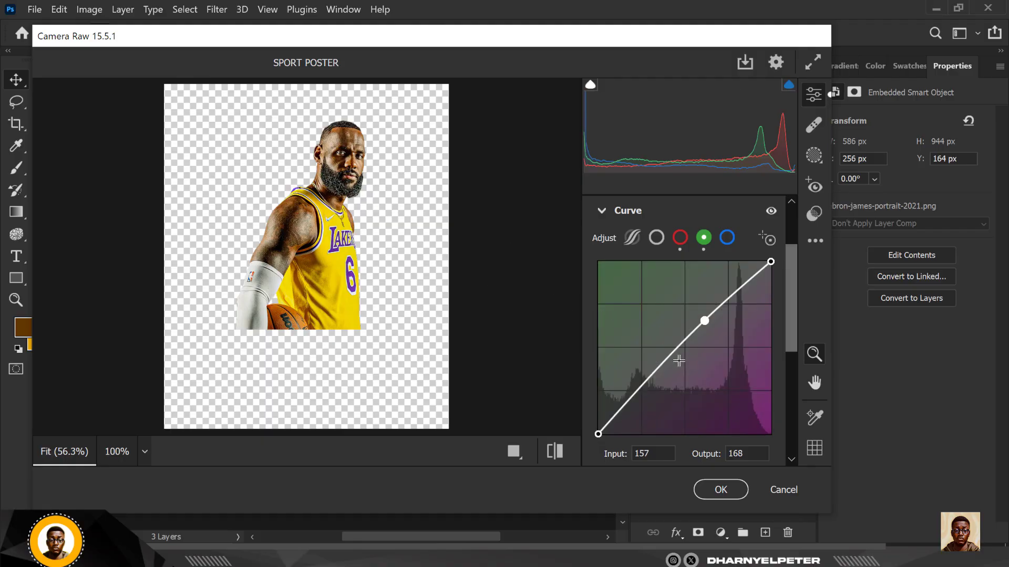
{"action": "left_click", "coordinate": [680, 237]}
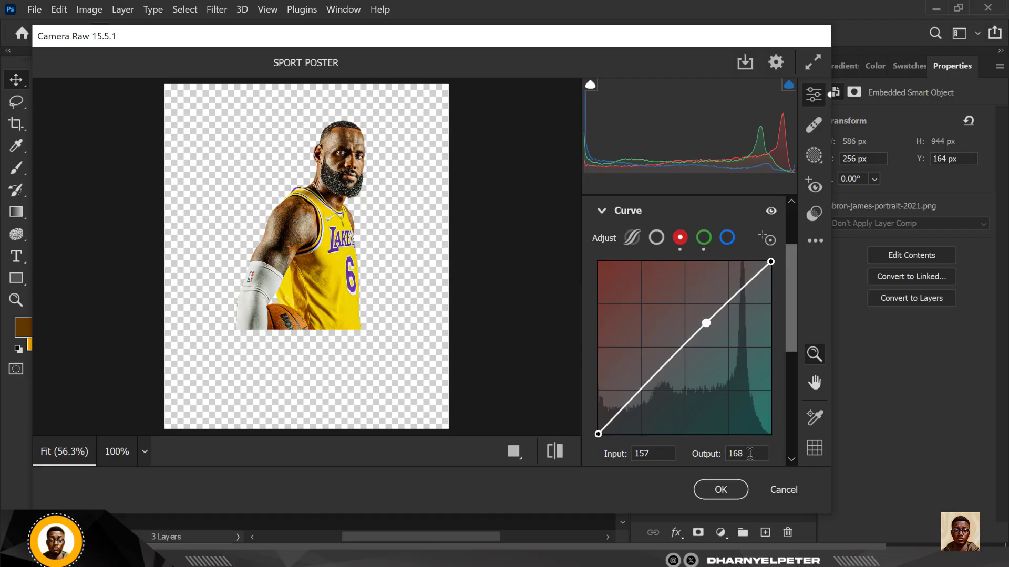
{"action": "left_click", "coordinate": [704, 238]}
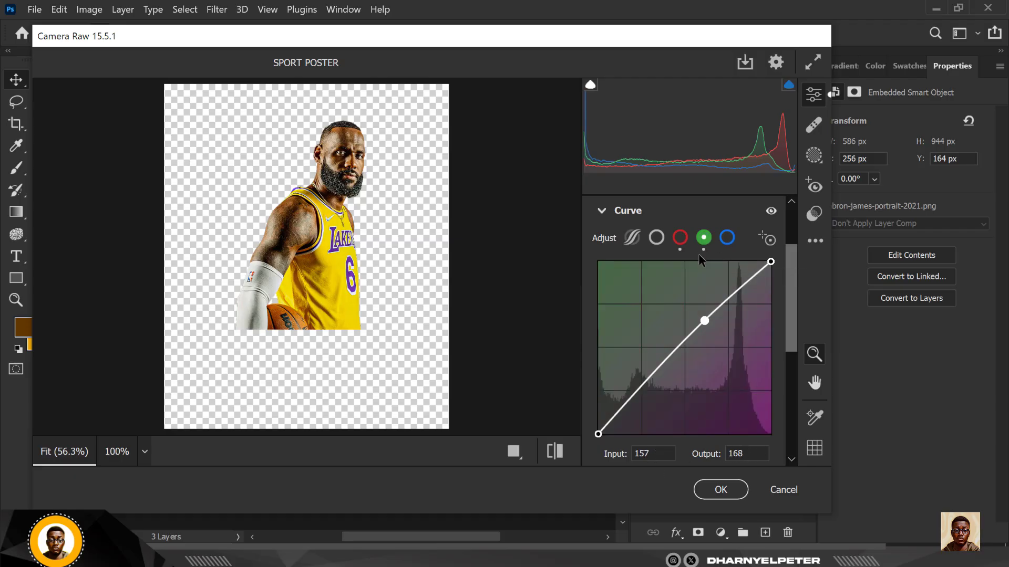
{"action": "left_click", "coordinate": [716, 491]}
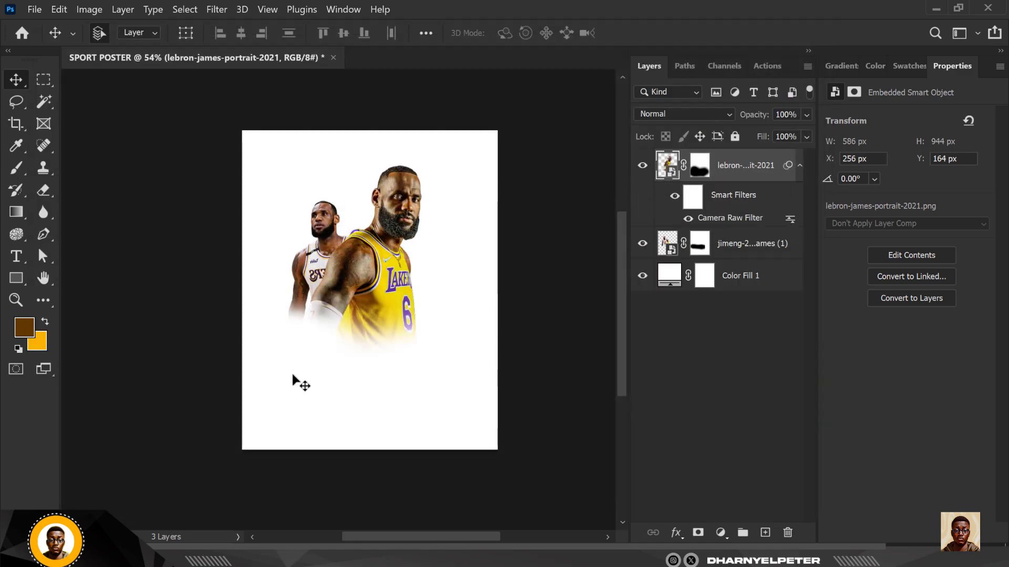
Step: Copy the Camera Raw smart filter from the front portrait onto the back white-jersey player
{"action": "left_click", "coordinate": [674, 197]}
{"action": "left_click", "coordinate": [674, 198]}
{"action": "left_click_drag", "start_coordinate": [788, 166], "coordinate": [745, 253]}
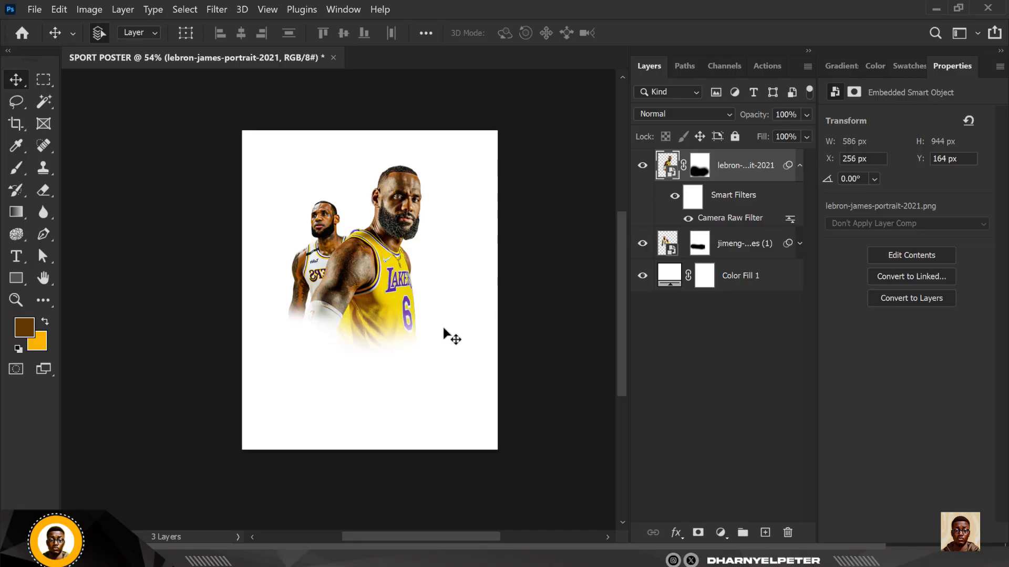
Step: Place the dribbling LeBron image at about 19% at the poster's lower centre
{"action": "mouse_move", "coordinate": [313, 558]}
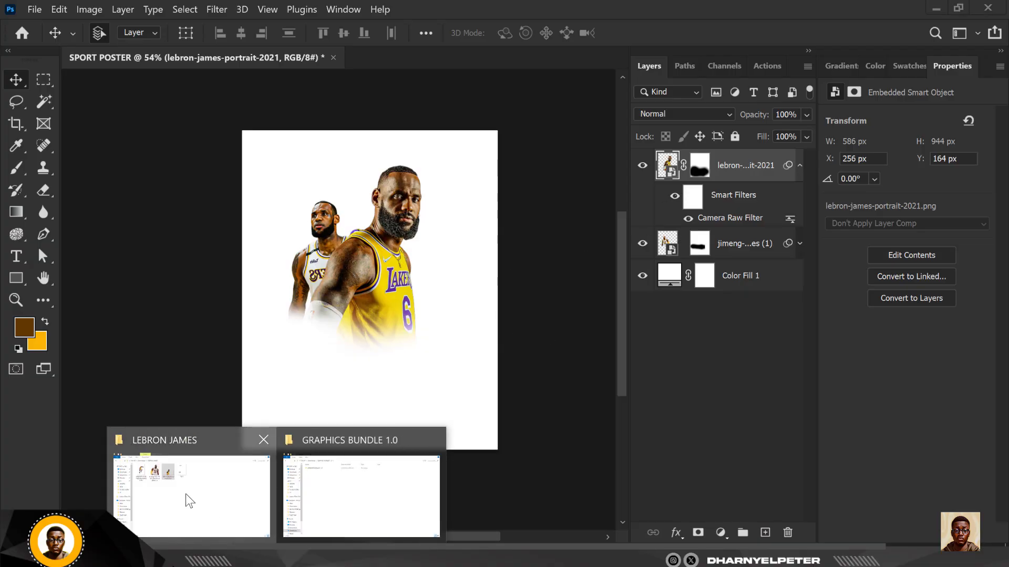
{"action": "left_click", "coordinate": [186, 496]}
{"action": "left_click_drag", "start_coordinate": [203, 107], "coordinate": [390, 375]}
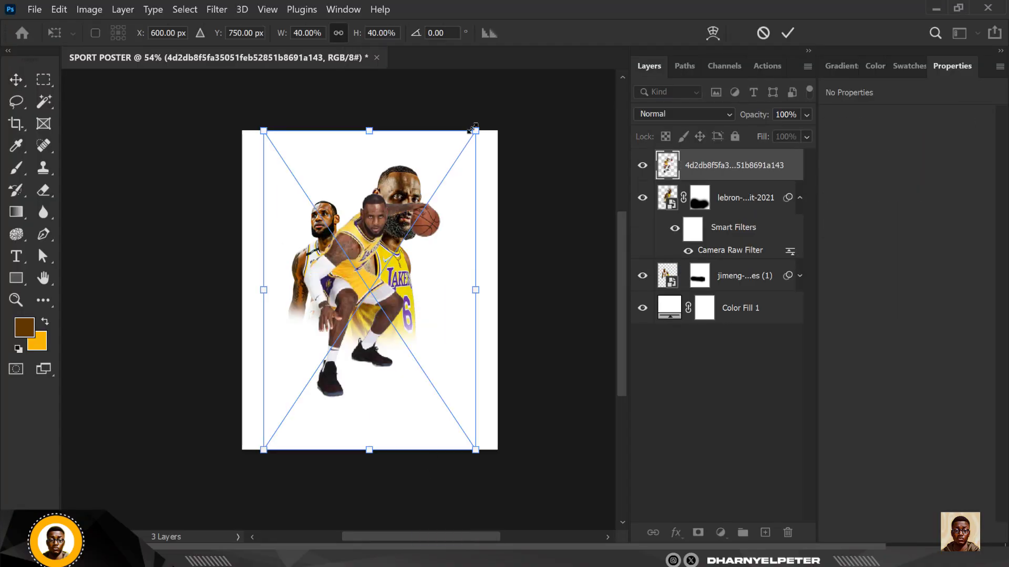
{"action": "left_click_drag", "start_coordinate": [450, 157], "coordinate": [430, 198]}
{"action": "left_click_drag", "start_coordinate": [386, 243], "coordinate": [386, 297]}
{"action": "left_click_drag", "start_coordinate": [431, 252], "coordinate": [421, 267]}
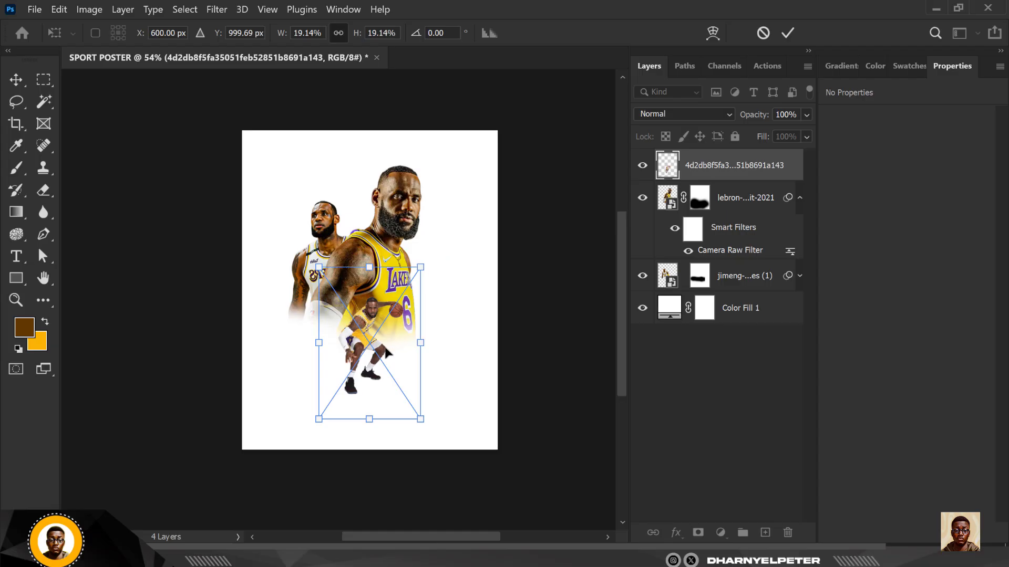
{"action": "key", "text": "Return"}
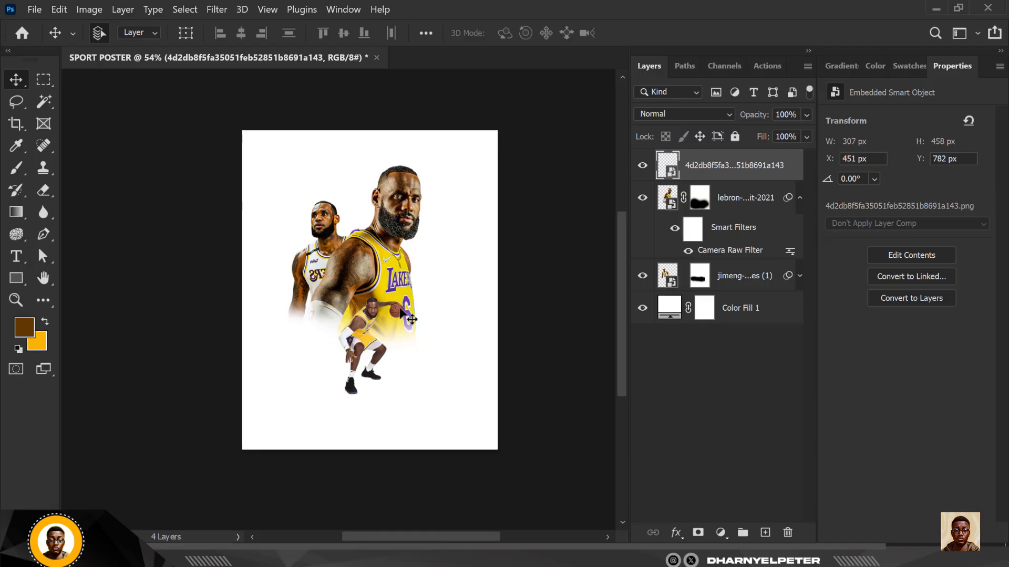
{"action": "key", "text": "ctrl+t"}
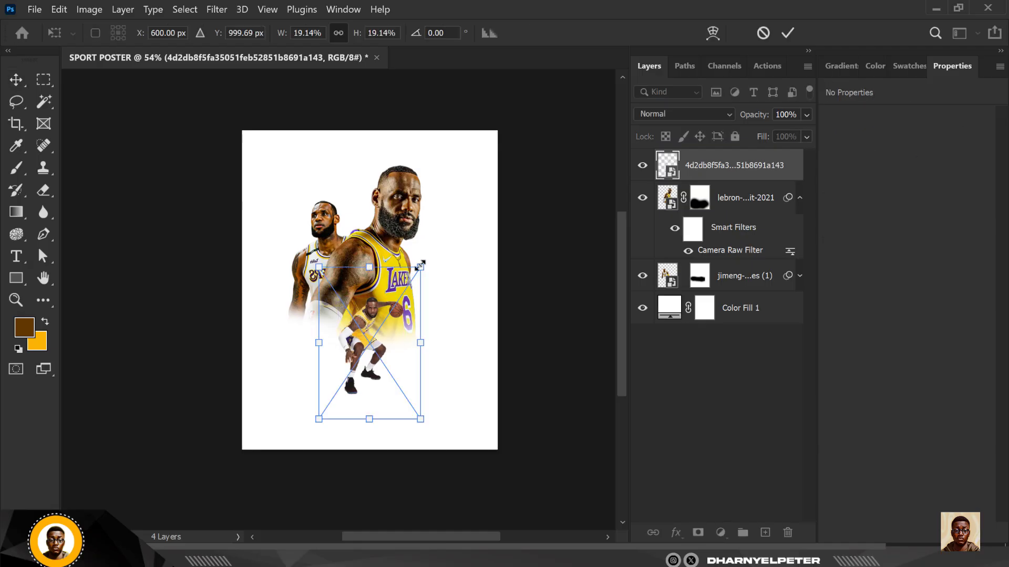
{"action": "left_click_drag", "start_coordinate": [420, 266], "coordinate": [421, 265]}
{"action": "key", "text": "Return"}
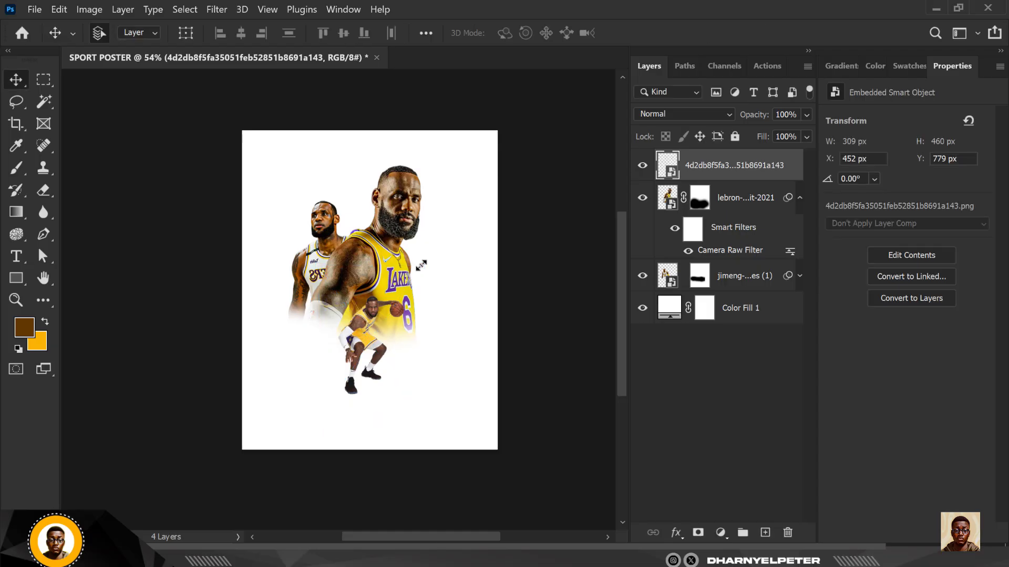
Step: Nudge the back figure right and down, and the front portrait slightly right
{"action": "left_click", "coordinate": [330, 217]}
{"action": "key", "text": "shift+Right"}
{"action": "key", "text": "shift+Right"}
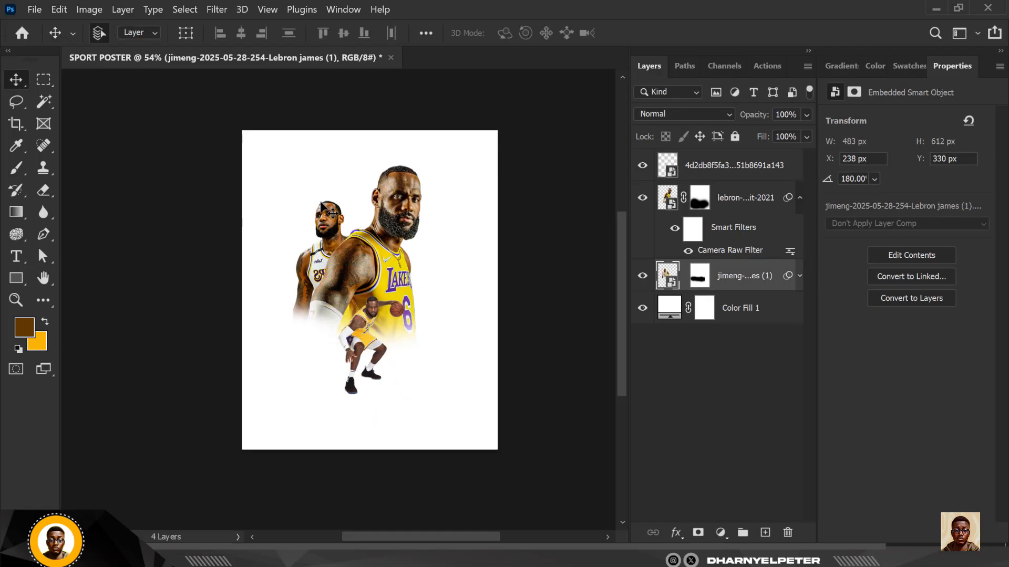
{"action": "key", "text": "shift+Down"}
{"action": "key", "text": "shift+Right"}
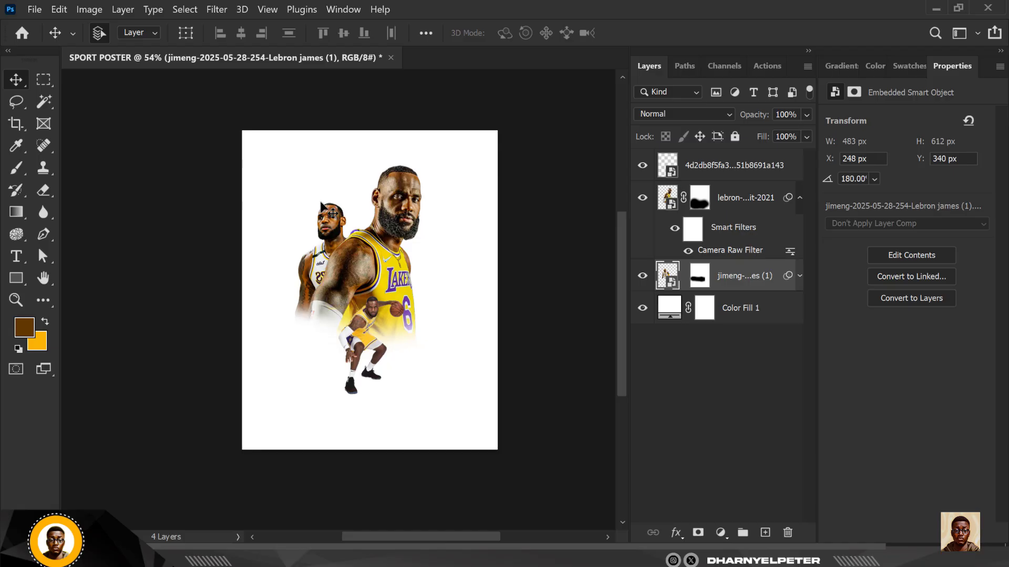
{"action": "left_click", "coordinate": [382, 241]}
{"action": "key", "text": "Right"}
{"action": "key", "text": "Right"}
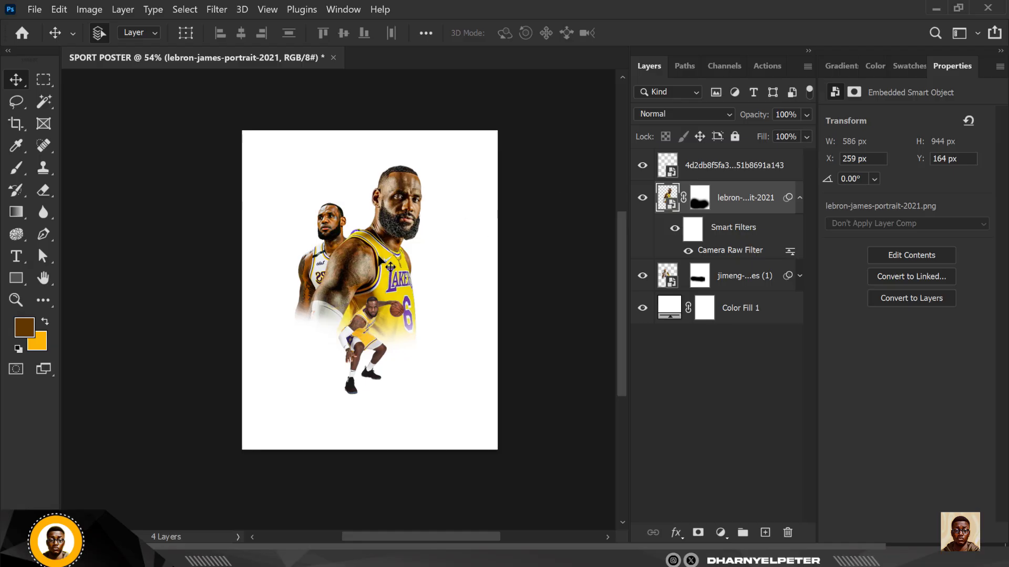
{"action": "key", "text": "Right"}
{"action": "key", "text": "Right"}
{"action": "key", "text": "Right"}
{"action": "key", "text": "Right"}
{"action": "key", "text": "Right"}
{"action": "key", "text": "Right"}
{"action": "key", "text": "Right"}
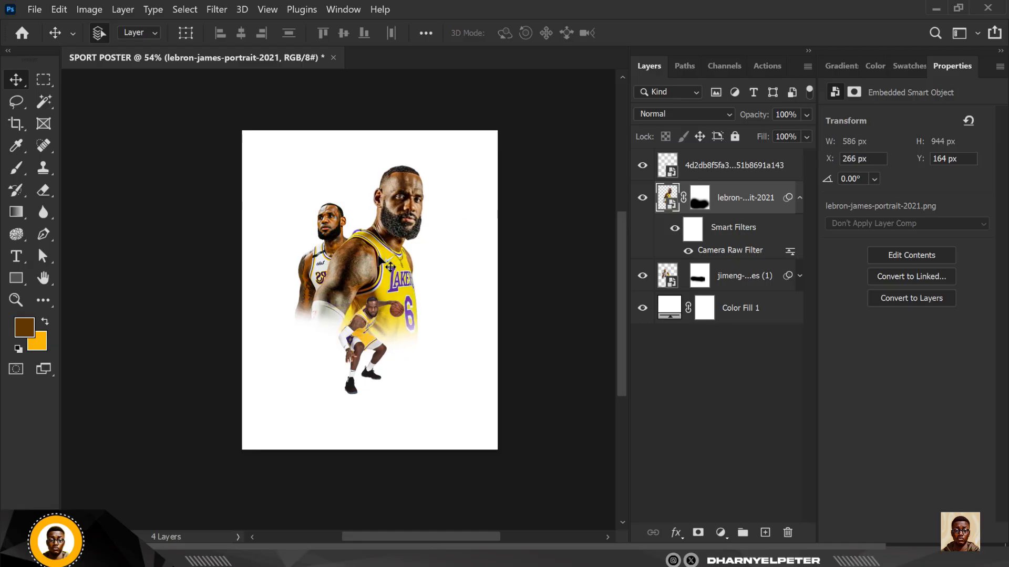
{"action": "scroll", "coordinate": [392, 263], "scroll_direction": "up", "scroll_amount": 6}
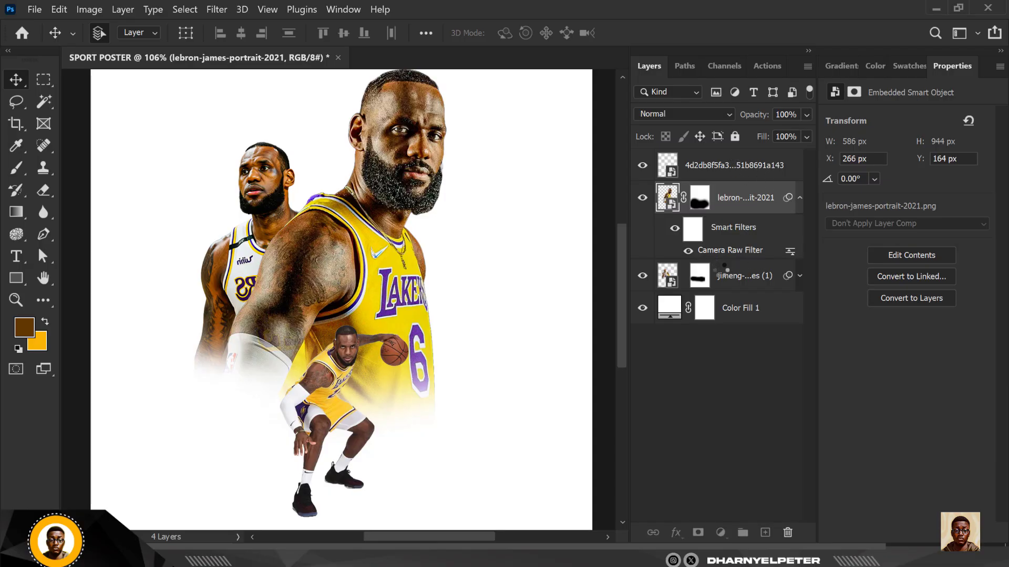
Step: Cancel the Camera Raw dialog and select the small dribbling-player smart-object layer
{"action": "scroll", "coordinate": [441, 293], "scroll_direction": "down", "scroll_amount": 4}
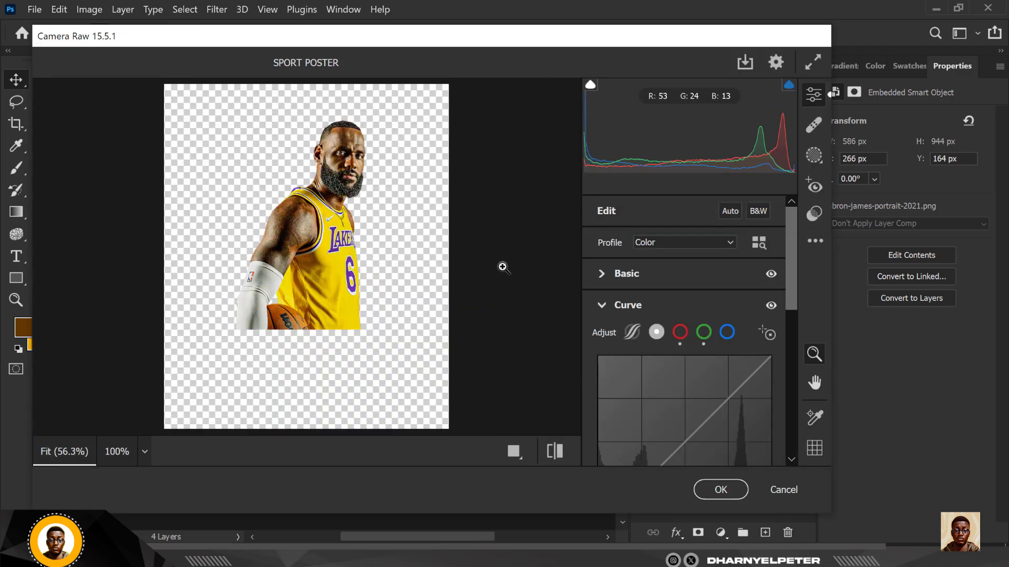
{"action": "left_click", "coordinate": [783, 490]}
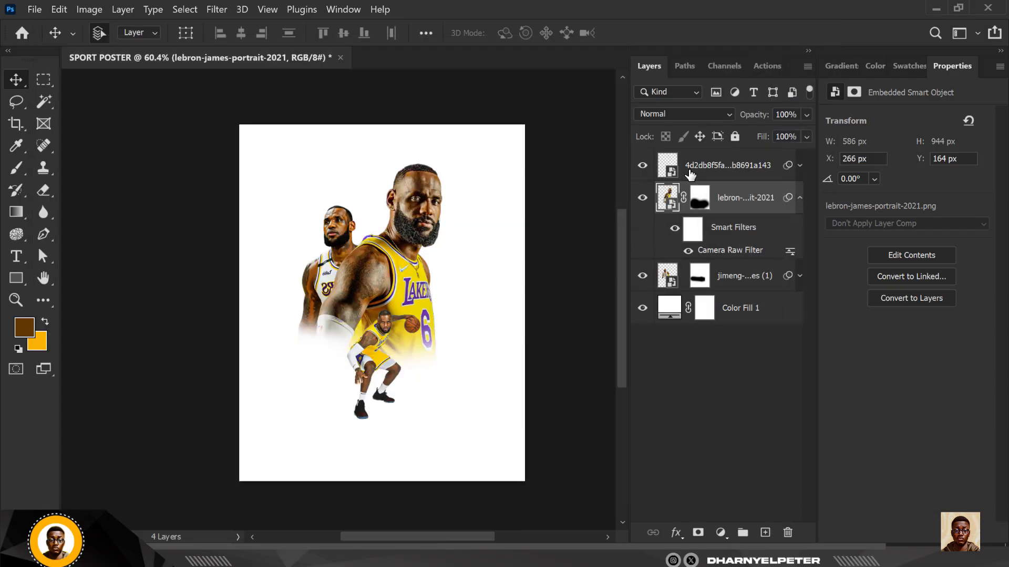
{"action": "left_click", "coordinate": [717, 173]}
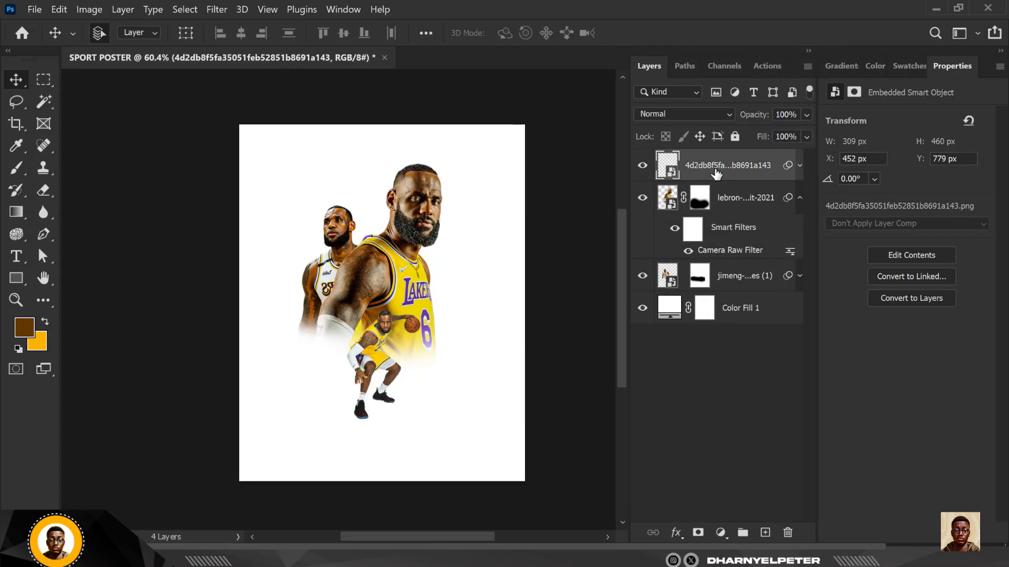
Step: Set the dribbling figure's Camera Raw Filter to Texture +90, Shadows +71, Contrast +79 and Blacks -27
{"action": "left_click", "coordinate": [800, 167]}
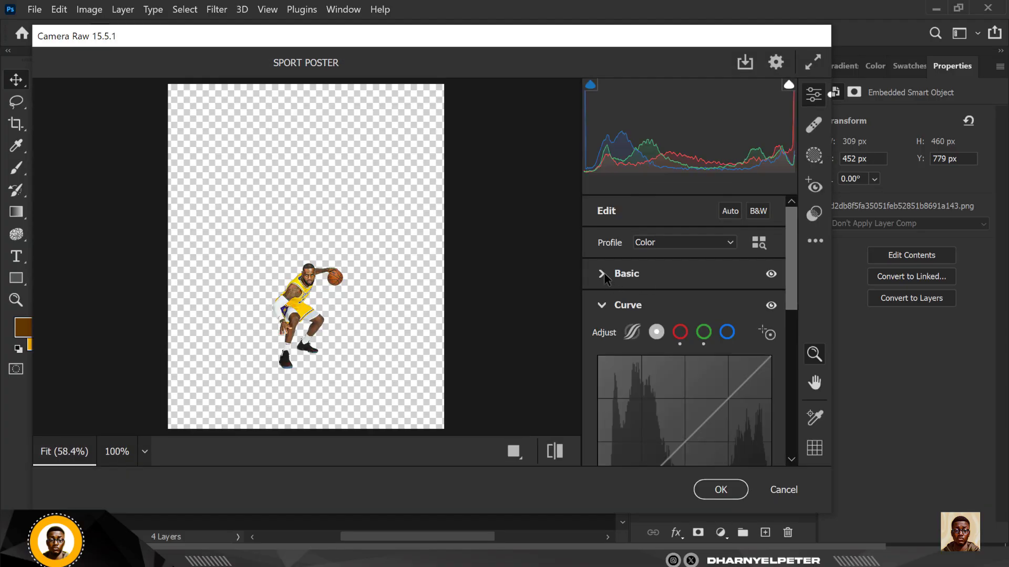
{"action": "left_click", "coordinate": [602, 275]}
{"action": "scroll", "coordinate": [664, 362], "scroll_direction": "down", "scroll_amount": 3}
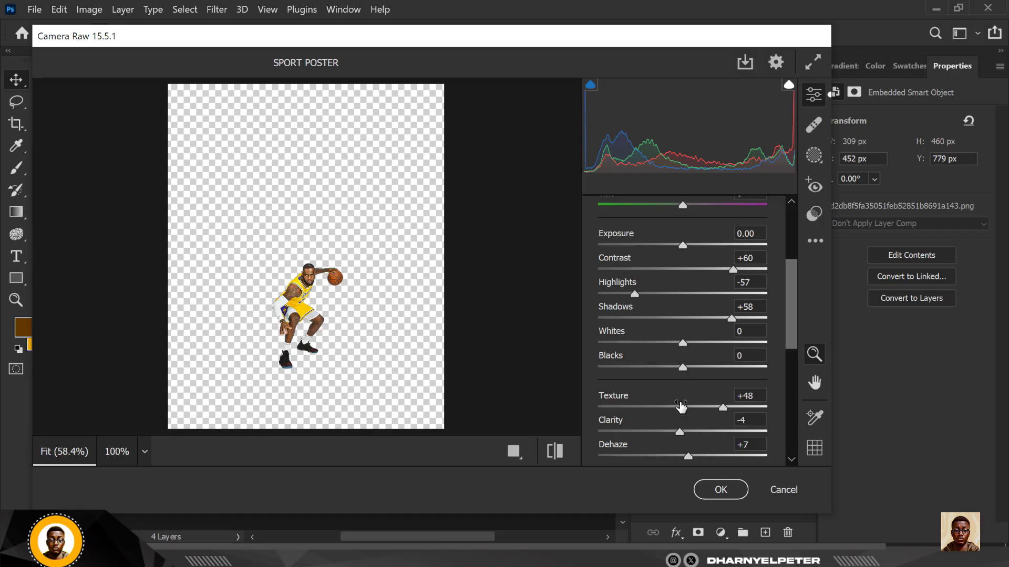
{"action": "left_click_drag", "start_coordinate": [722, 412], "coordinate": [759, 415]}
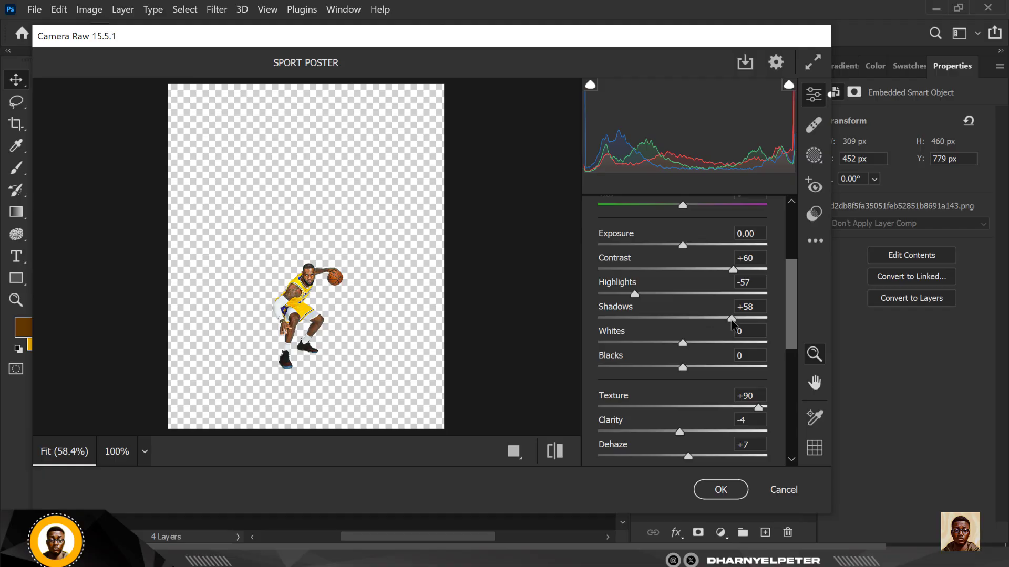
{"action": "left_click_drag", "start_coordinate": [732, 319], "coordinate": [743, 319]}
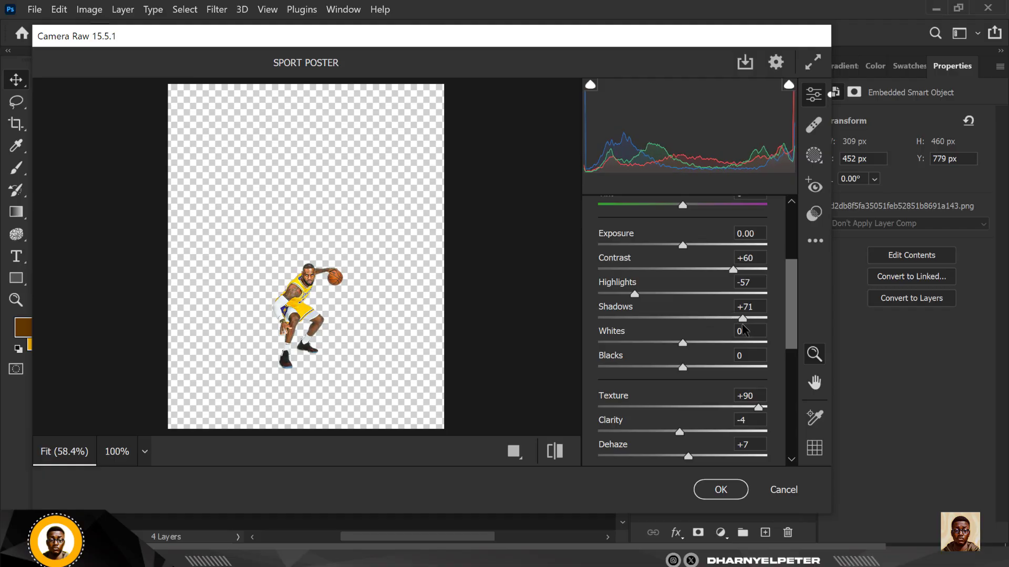
{"action": "left_click_drag", "start_coordinate": [733, 270], "coordinate": [750, 270]}
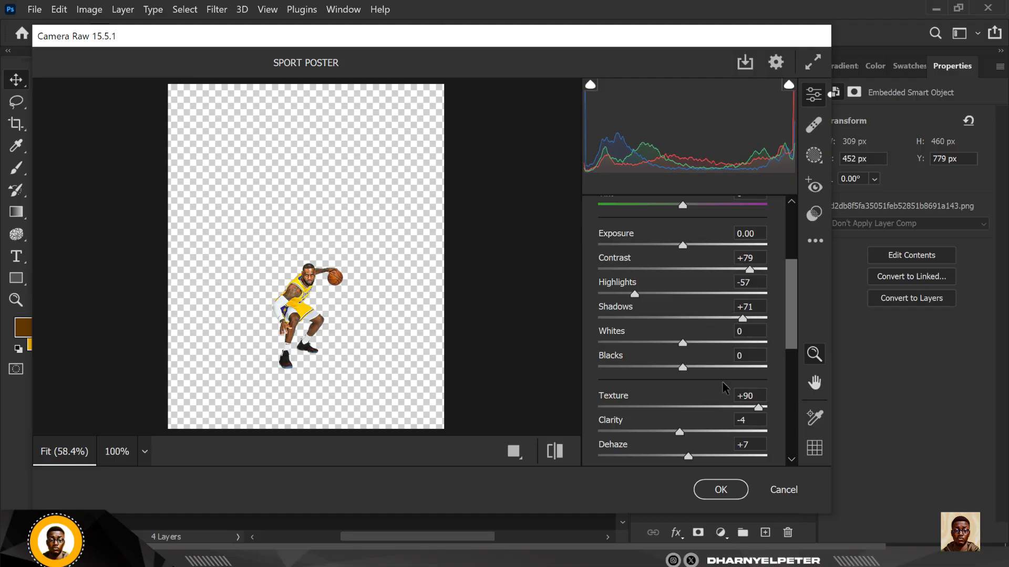
{"action": "left_click_drag", "start_coordinate": [684, 368], "coordinate": [658, 369]}
{"action": "left_click", "coordinate": [704, 490]}
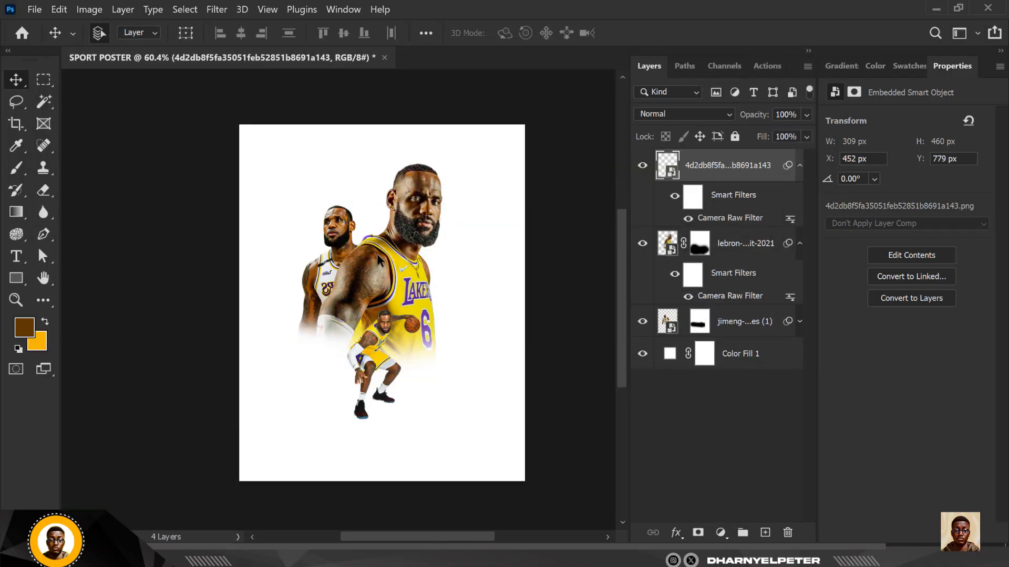
Step: Select the lebron-james-portrait-2021 layer in the Layers panel
{"action": "scroll", "coordinate": [389, 360], "scroll_direction": "up", "scroll_amount": 5}
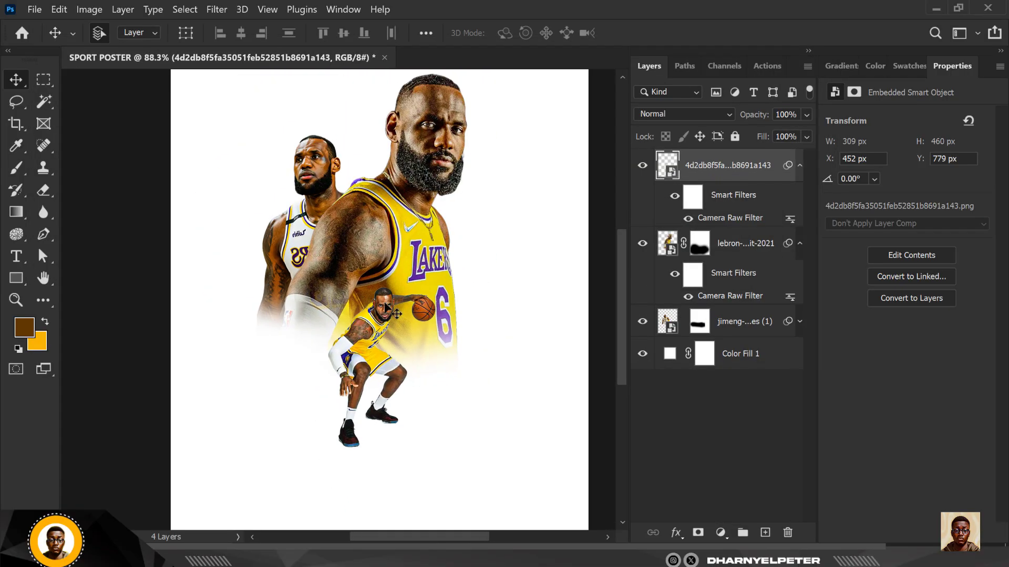
{"action": "scroll", "coordinate": [409, 241], "scroll_direction": "down", "scroll_amount": 3}
{"action": "scroll", "coordinate": [410, 210], "scroll_direction": "up", "scroll_amount": 4}
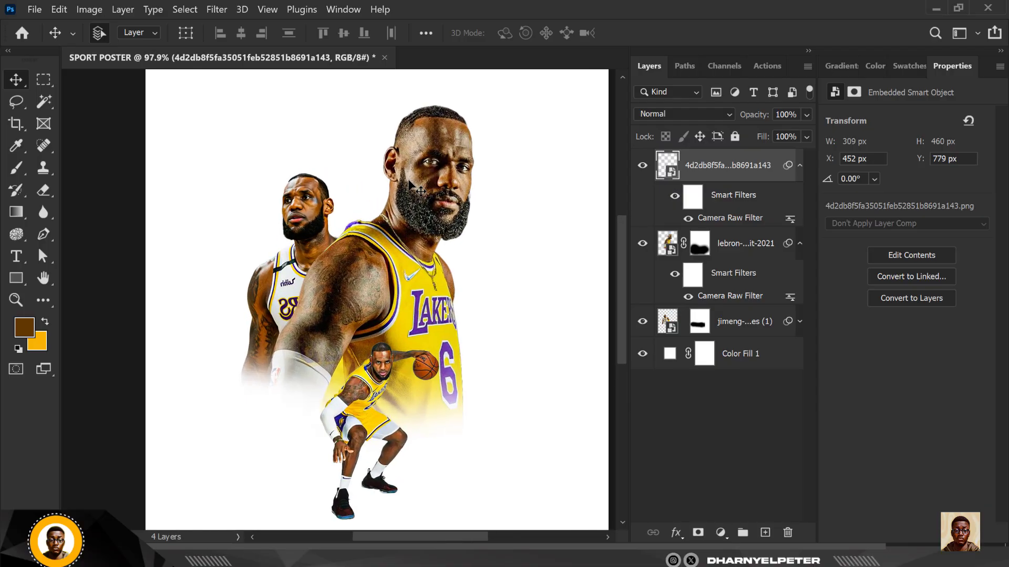
{"action": "scroll", "coordinate": [413, 179], "scroll_direction": "down", "scroll_amount": 2}
{"action": "scroll", "coordinate": [415, 179], "scroll_direction": "up", "scroll_amount": 1}
{"action": "scroll", "coordinate": [417, 169], "scroll_direction": "down", "scroll_amount": 3}
{"action": "scroll", "coordinate": [420, 155], "scroll_direction": "up", "scroll_amount": 2}
{"action": "scroll", "coordinate": [420, 153], "scroll_direction": "up", "scroll_amount": 1}
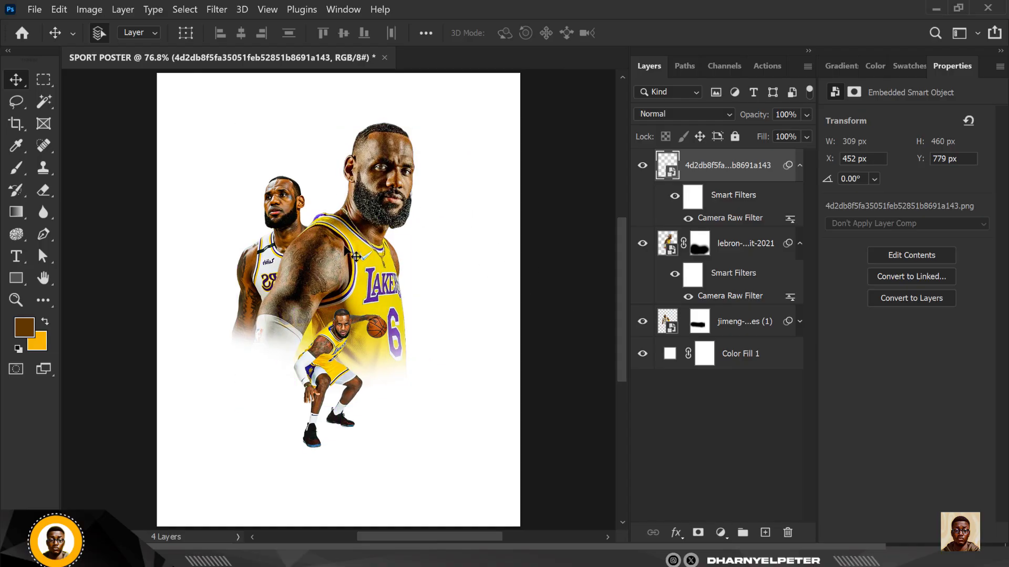
{"action": "scroll", "coordinate": [353, 256], "scroll_direction": "down", "scroll_amount": 2}
{"action": "scroll", "coordinate": [300, 399], "scroll_direction": "up", "scroll_amount": 4}
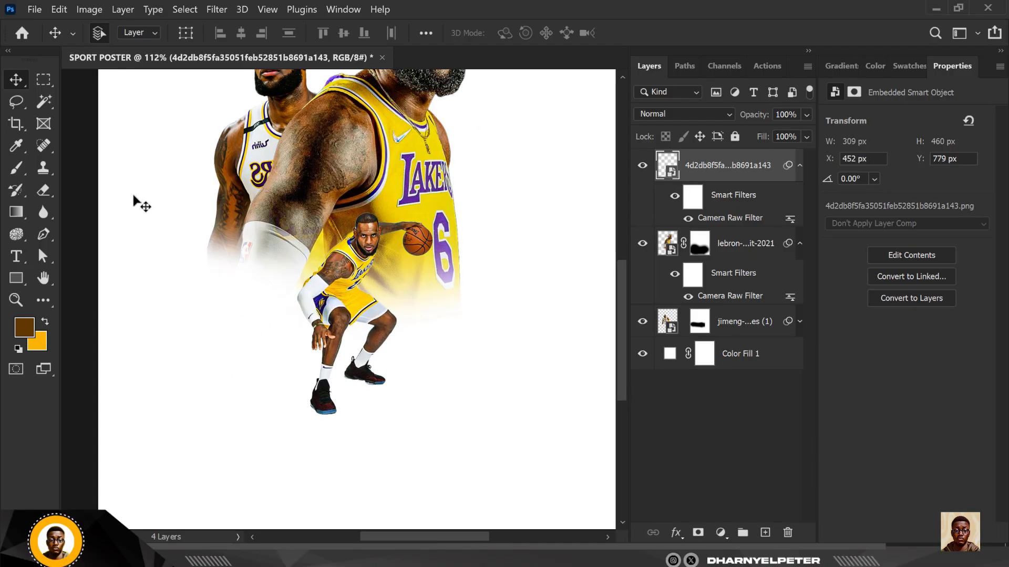
{"action": "left_click", "coordinate": [760, 249]}
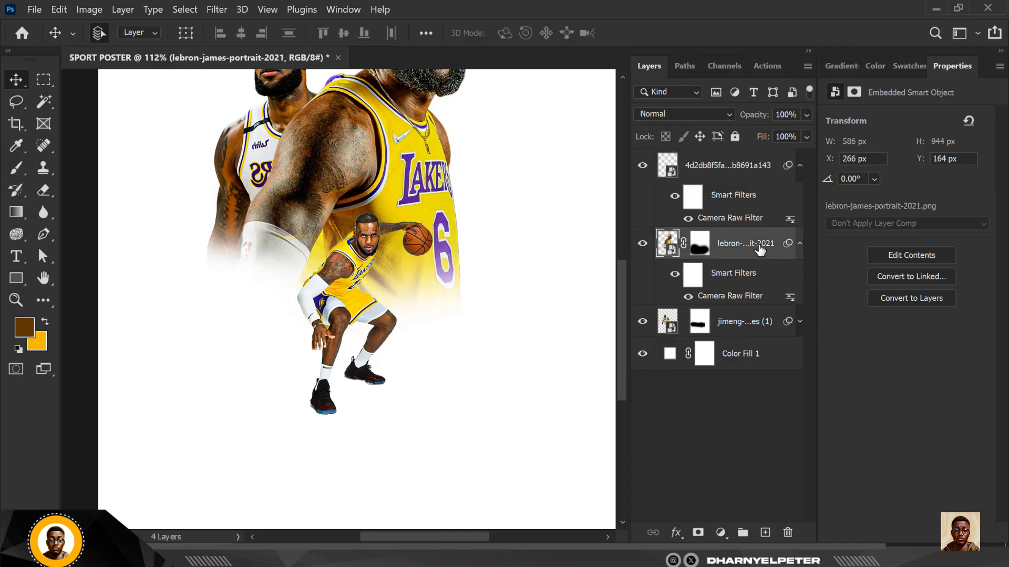
Step: Add Layer 1, then flatten the soft 400 px brush into a thin ellipse angled at -1°
{"action": "left_click", "coordinate": [765, 533]}
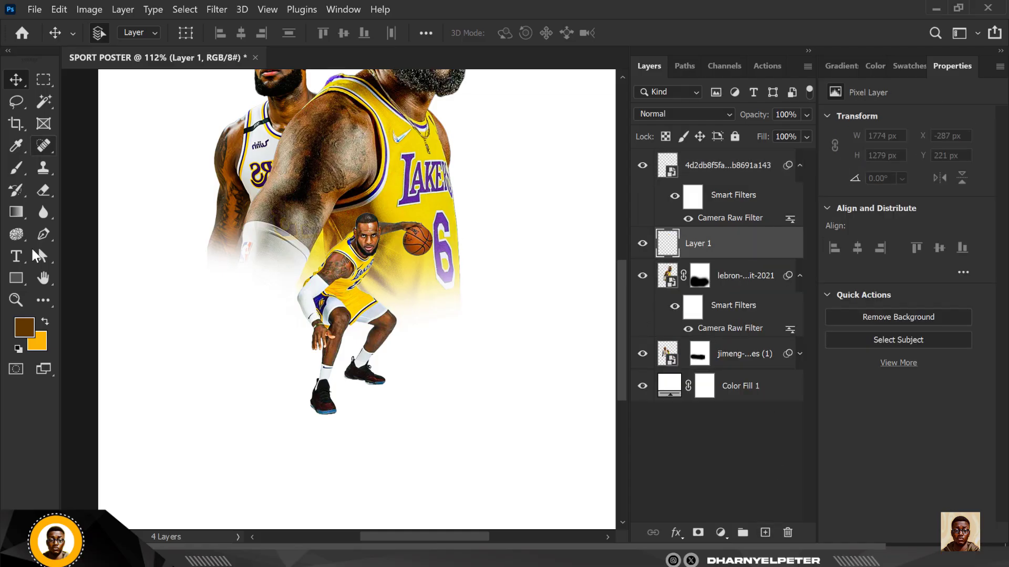
{"action": "left_click", "coordinate": [17, 169]}
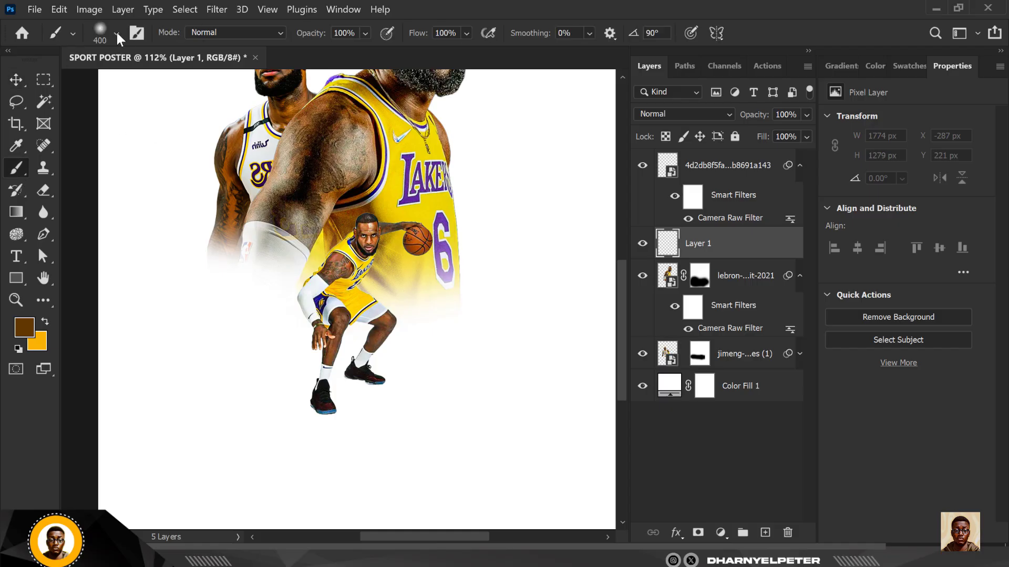
{"action": "left_click", "coordinate": [117, 36]}
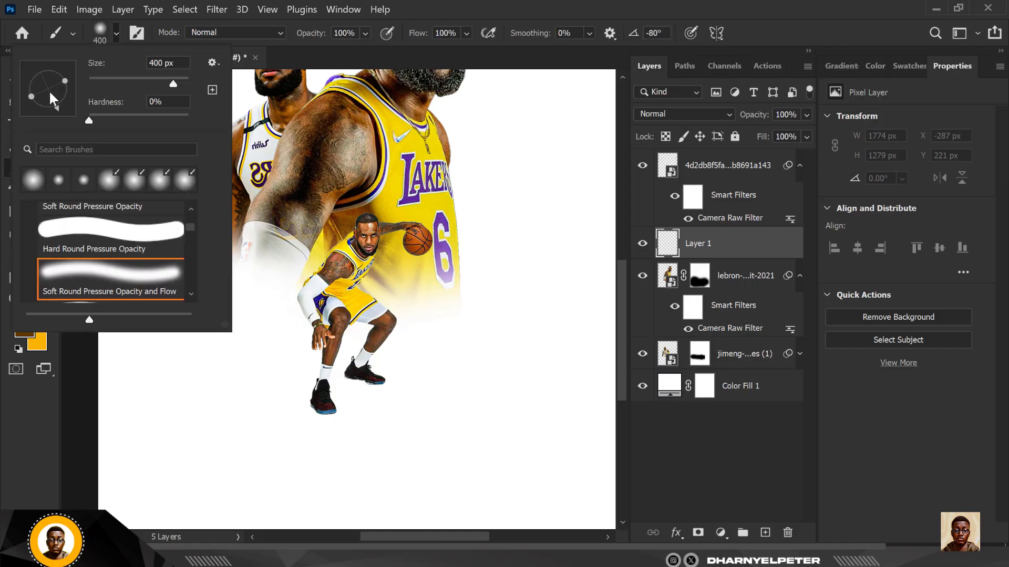
{"action": "mouse_move", "coordinate": [30, 86]}
{"action": "left_mouse_down"}
{"action": "mouse_move", "coordinate": [56, 65]}
{"action": "mouse_move", "coordinate": [65, 88]}
{"action": "mouse_move", "coordinate": [49, 85]}
{"action": "left_mouse_up"}
{"action": "left_click_drag", "start_coordinate": [60, 97], "coordinate": [65, 90]}
{"action": "left_click_drag", "start_coordinate": [40, 93], "coordinate": [36, 89]}
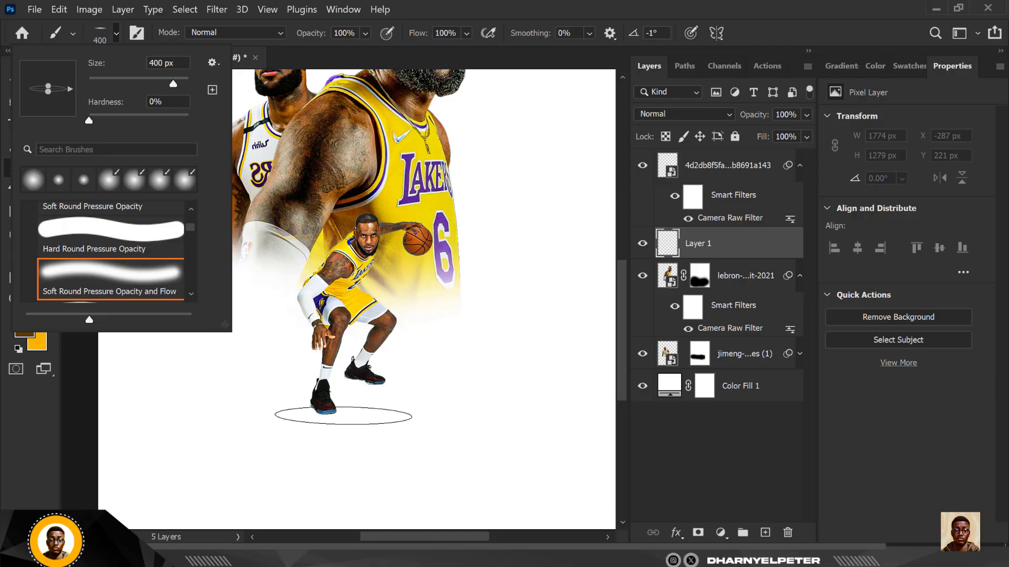
Step: Paint brown shadows under the front foot at 150 px and the back foot at 200 px
{"action": "left_click", "coordinate": [771, 247]}
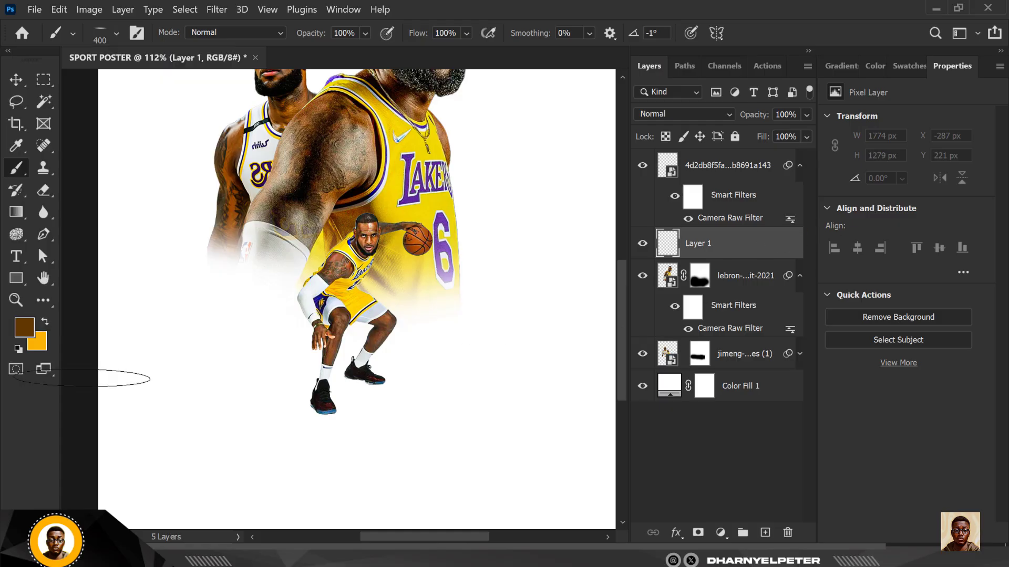
{"action": "key", "text": "bracketleft"}
{"action": "key", "text": "bracketleft"}
{"action": "key", "text": "bracketleft"}
{"action": "key", "text": "bracketleft"}
{"action": "key", "text": "bracketleft"}
{"action": "left_click", "coordinate": [321, 406]}
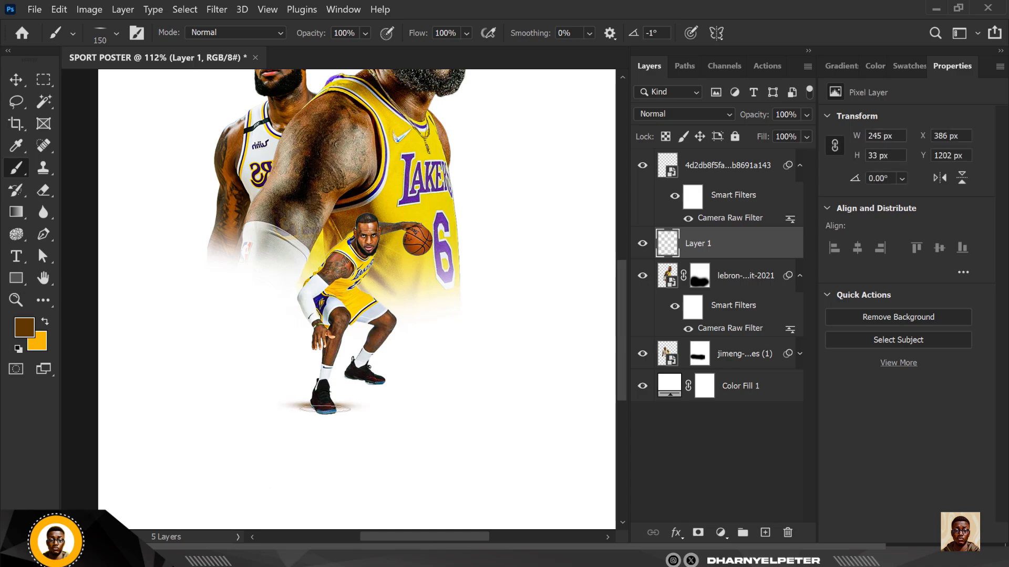
{"action": "left_click", "coordinate": [322, 410]}
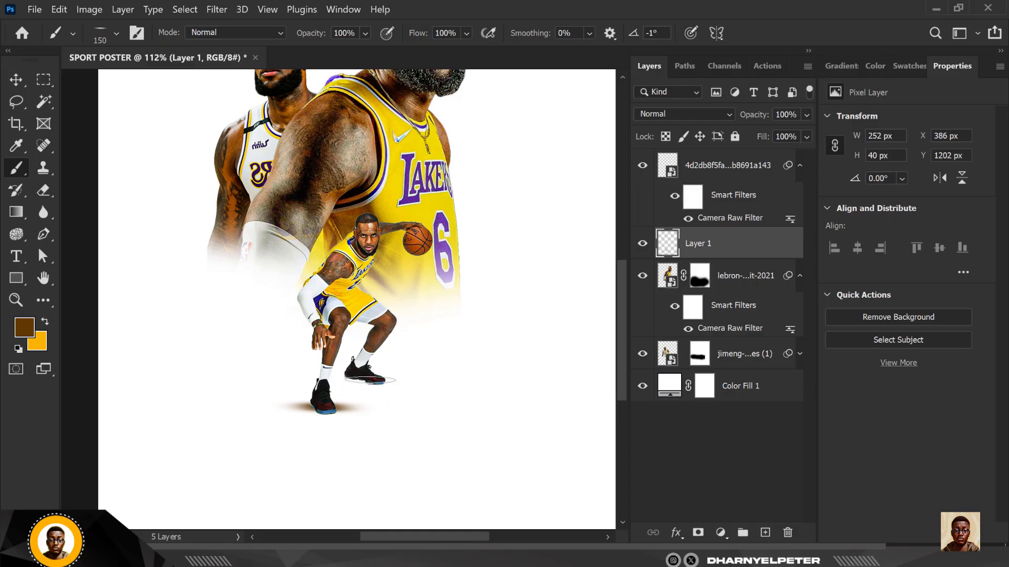
{"action": "key", "text": "bracketright"}
{"action": "key", "text": "bracketright"}
{"action": "left_click", "coordinate": [377, 378]}
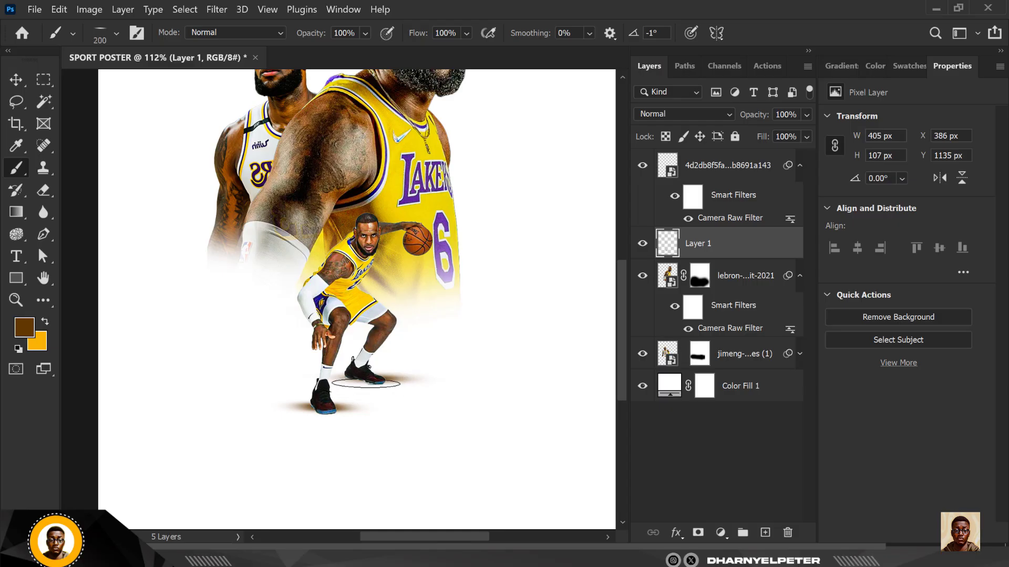
Step: Extend the front-foot shadow with a 150 px brush stroke
{"action": "scroll", "coordinate": [358, 422], "scroll_direction": "down", "scroll_amount": 1}
{"action": "scroll", "coordinate": [357, 420], "scroll_direction": "down", "scroll_amount": 2}
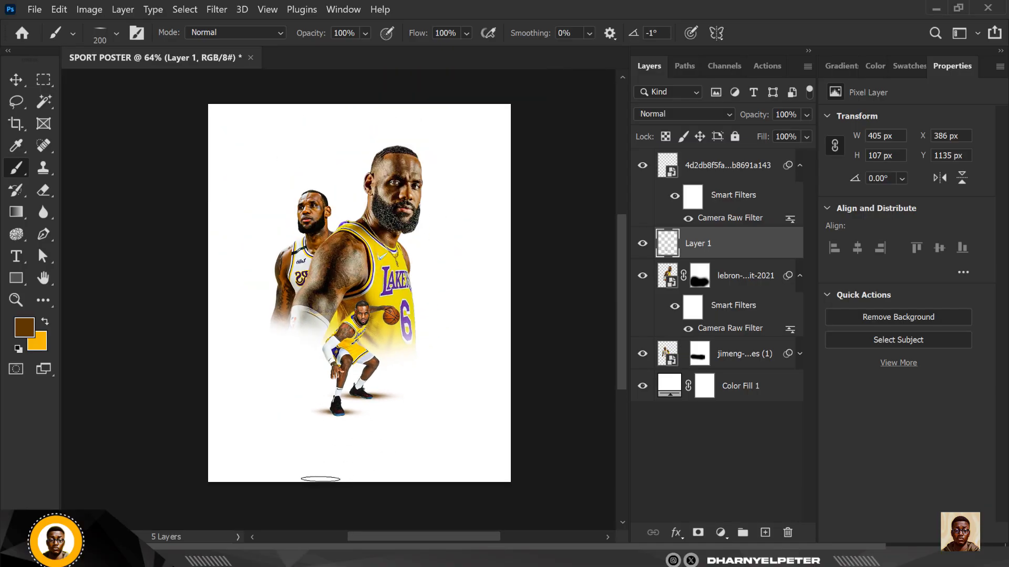
{"action": "scroll", "coordinate": [342, 415], "scroll_direction": "up", "scroll_amount": 3}
{"action": "key", "text": "bracketleft"}
{"action": "key", "text": "bracketleft"}
{"action": "key", "text": "bracketleft"}
{"action": "key", "text": "bracketleft"}
{"action": "left_click_drag", "start_coordinate": [340, 417], "coordinate": [338, 420]}
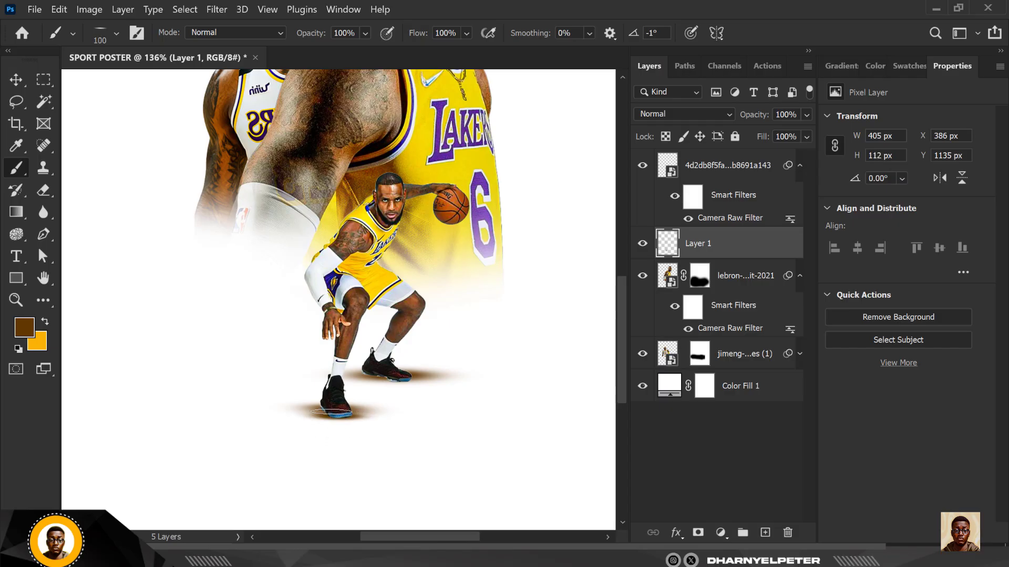
{"action": "scroll", "coordinate": [332, 413], "scroll_direction": "down", "scroll_amount": 5}
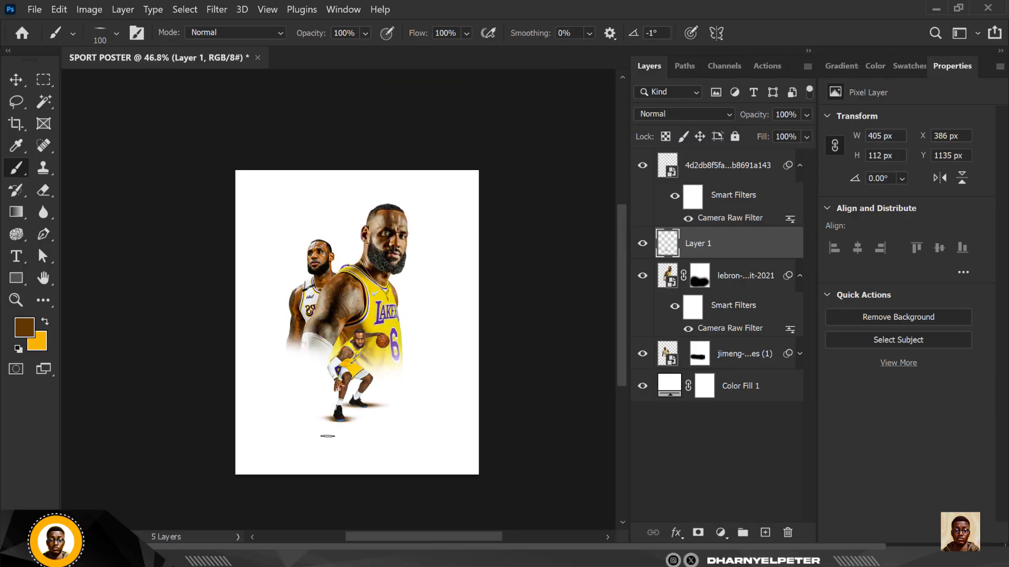
{"action": "scroll", "coordinate": [327, 436], "scroll_direction": "up", "scroll_amount": 2}
Step: Set the brush tip roundness back to a full 100% circle
{"action": "left_click", "coordinate": [23, 83]}
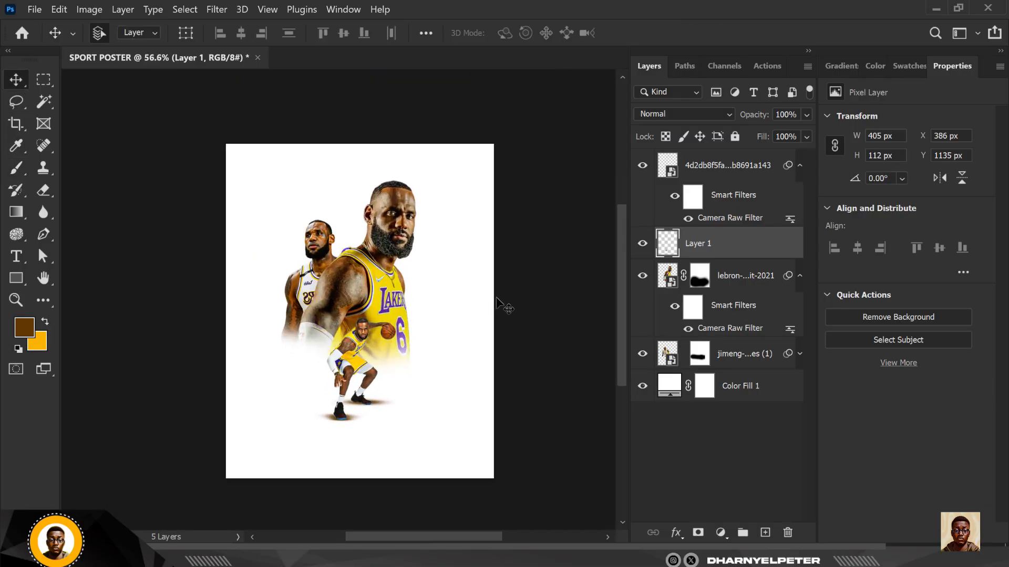
{"action": "left_click", "coordinate": [16, 165]}
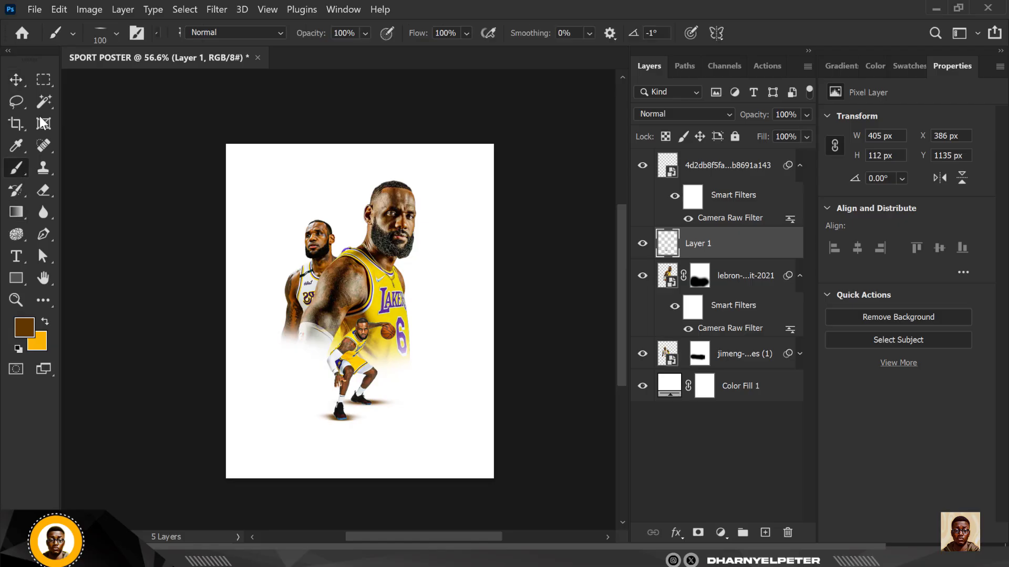
{"action": "left_click", "coordinate": [114, 31]}
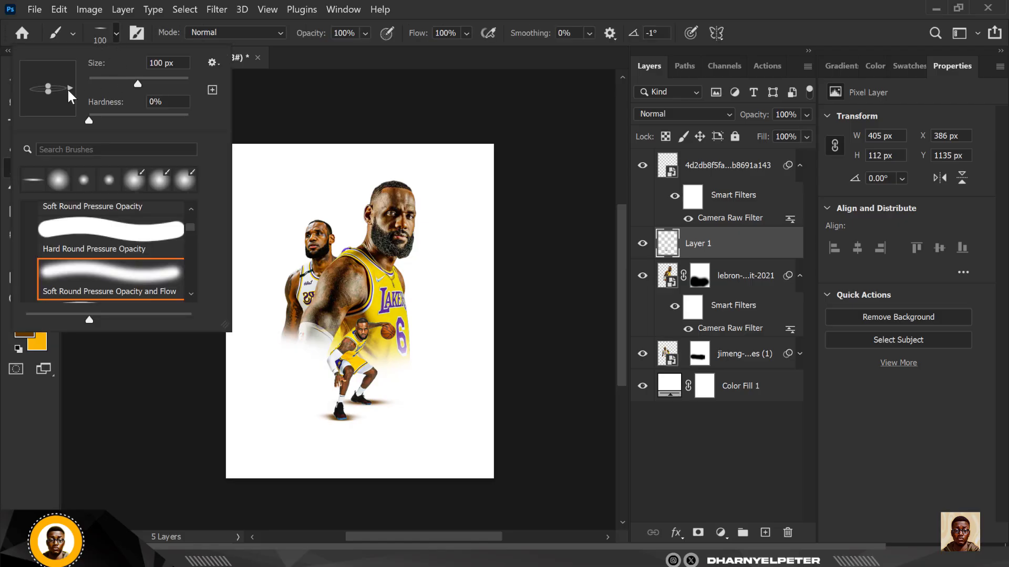
{"action": "left_click_drag", "start_coordinate": [46, 92], "coordinate": [40, 114]}
{"action": "left_click", "coordinate": [747, 242]}
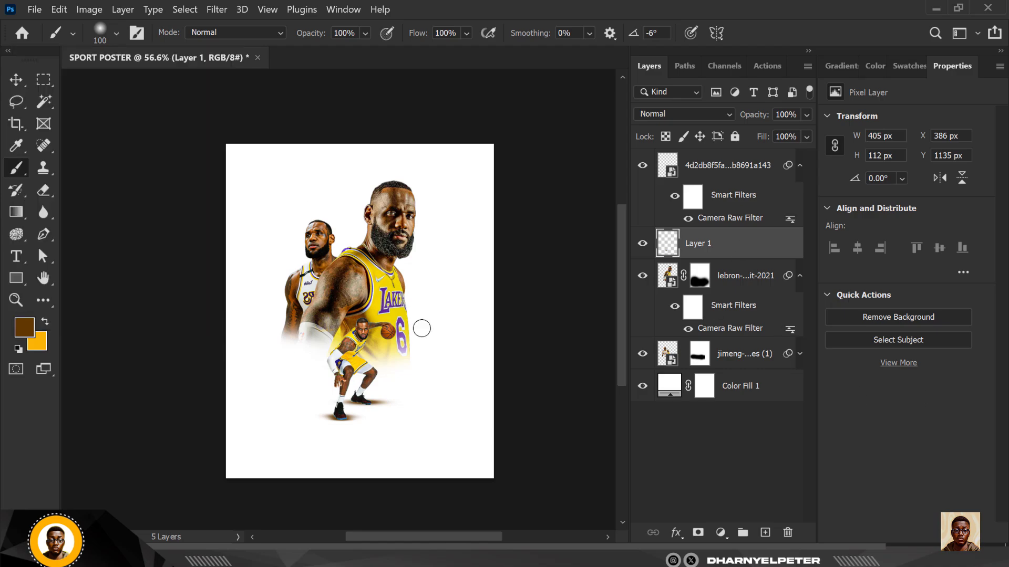
Step: With the Move tool, select the dribbling-player layer and then the Color Fill 1 layer
{"action": "left_click", "coordinate": [16, 80]}
{"action": "scroll", "coordinate": [378, 303], "scroll_direction": "up", "scroll_amount": 1}
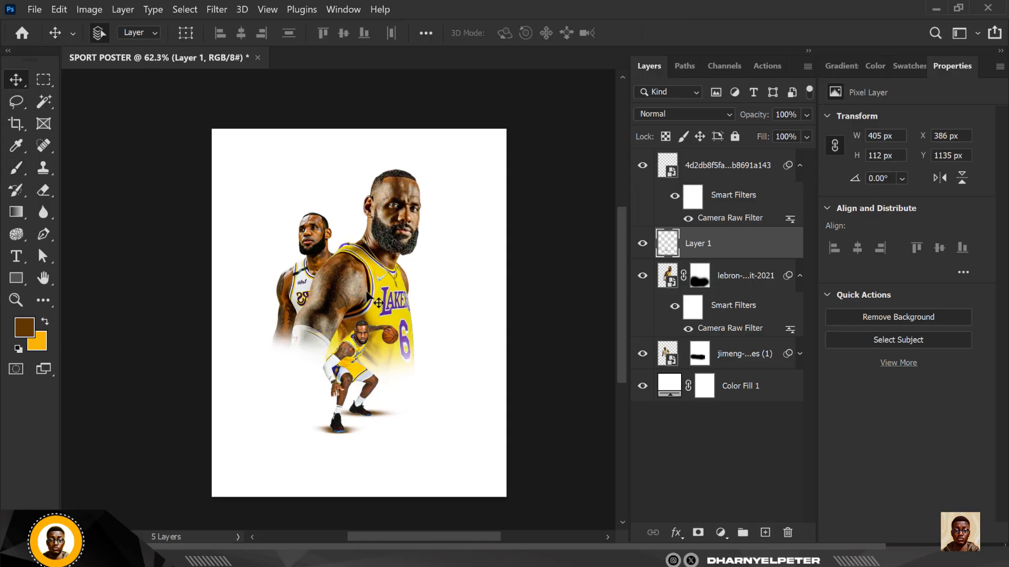
{"action": "scroll", "coordinate": [366, 282], "scroll_direction": "up", "scroll_amount": 2}
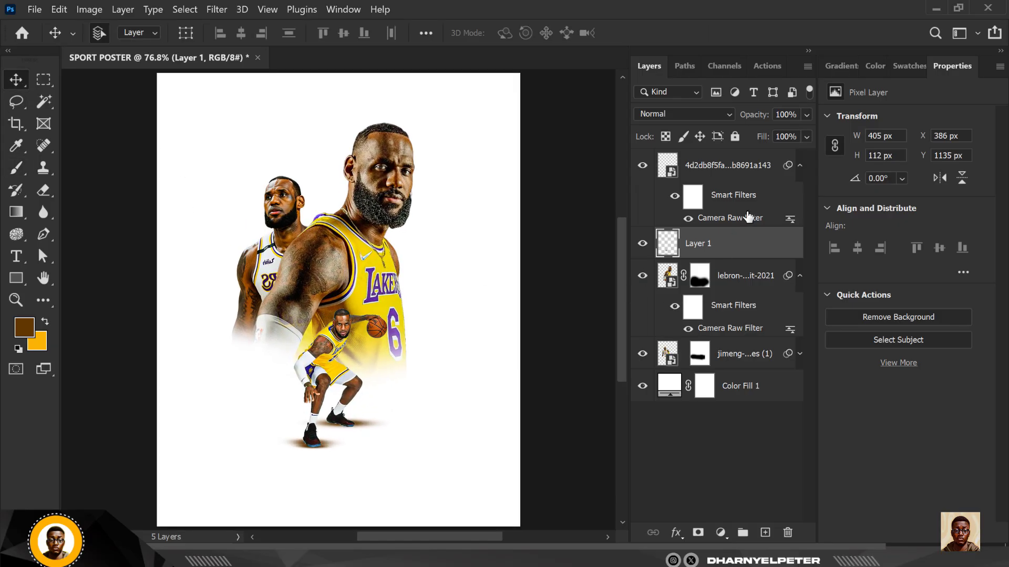
{"action": "left_click", "coordinate": [750, 163]}
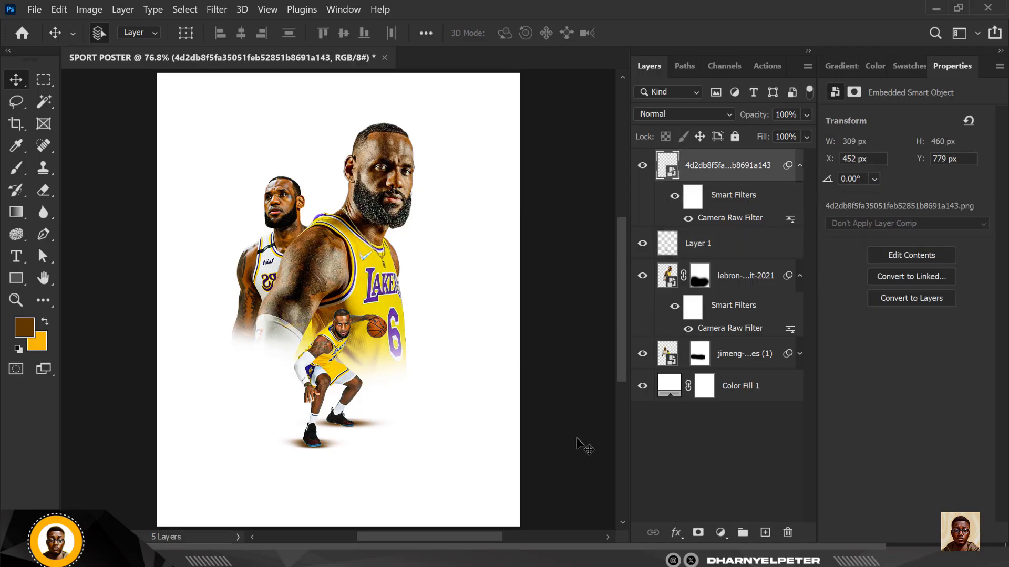
{"action": "left_click", "coordinate": [752, 389]}
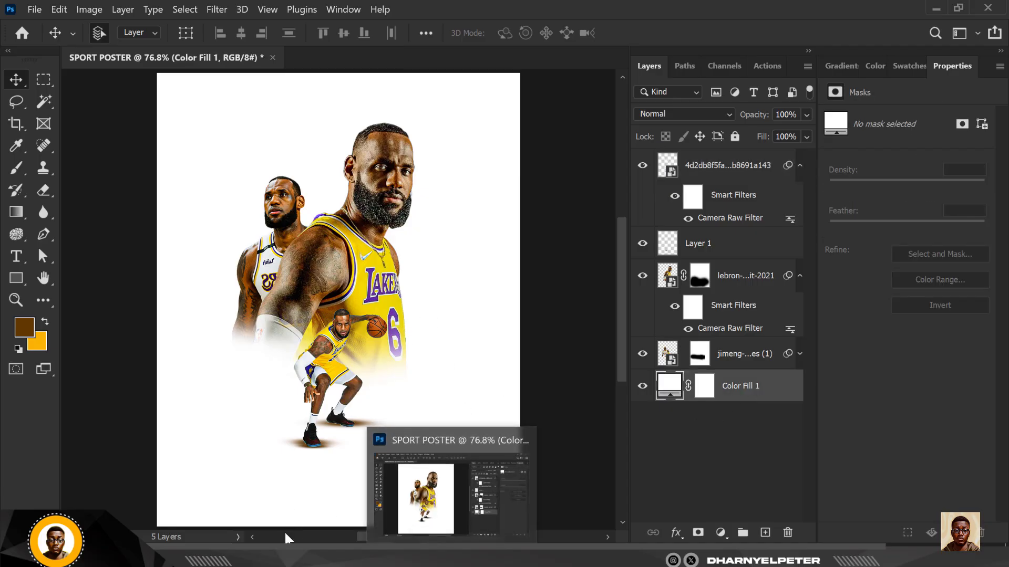
Step: Browse GRAPHICS BUNDLE 1.0 > PREMIUM BACKGROUNDS > HALFTONE and drag the grunge halftone image into the poster
{"action": "key", "text": "alt+Tab"}
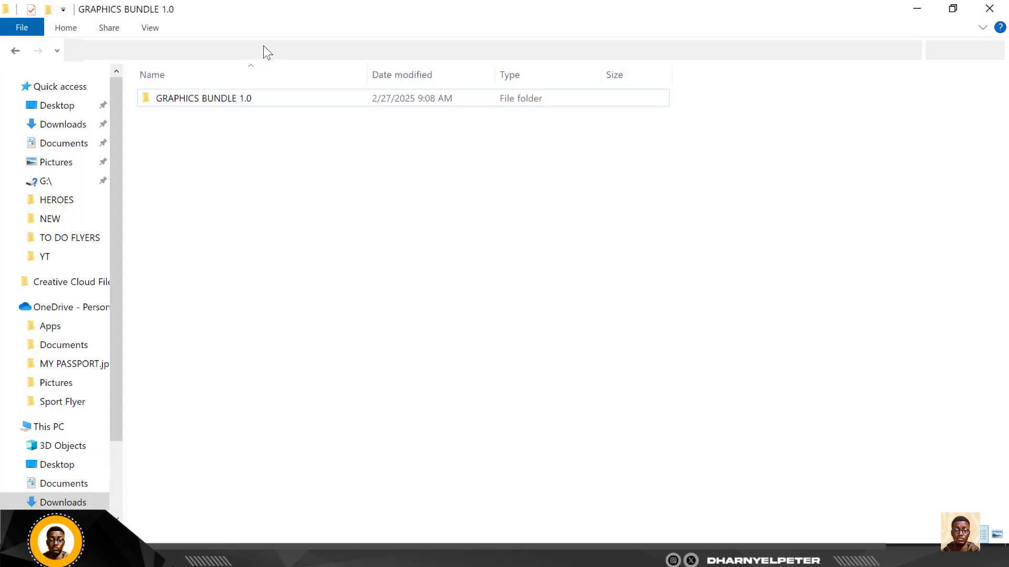
{"action": "left_click", "coordinate": [247, 100]}
{"action": "double_click", "coordinate": [245, 102]}
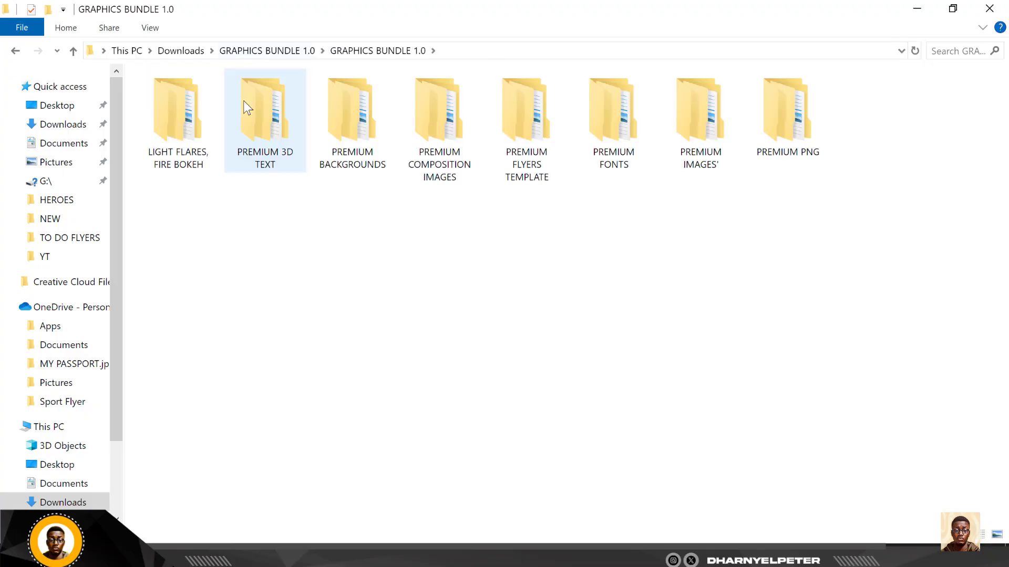
{"action": "double_click", "coordinate": [354, 119]}
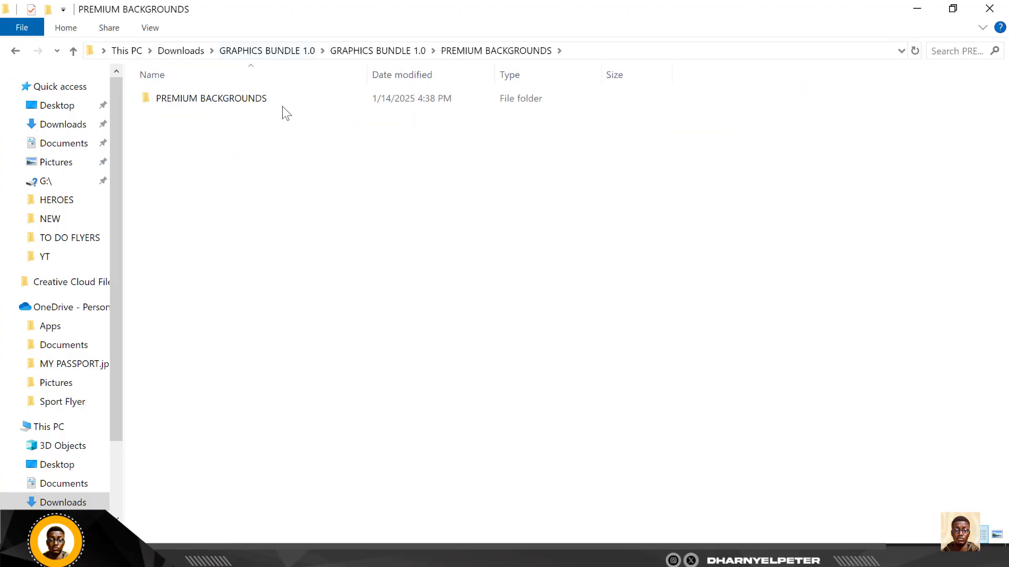
{"action": "double_click", "coordinate": [220, 103]}
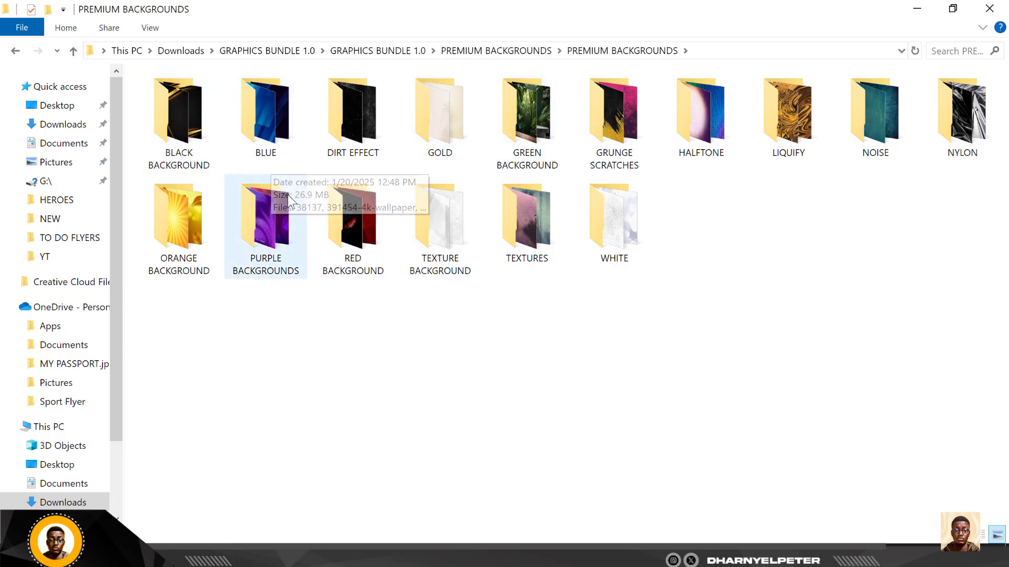
{"action": "double_click", "coordinate": [701, 113]}
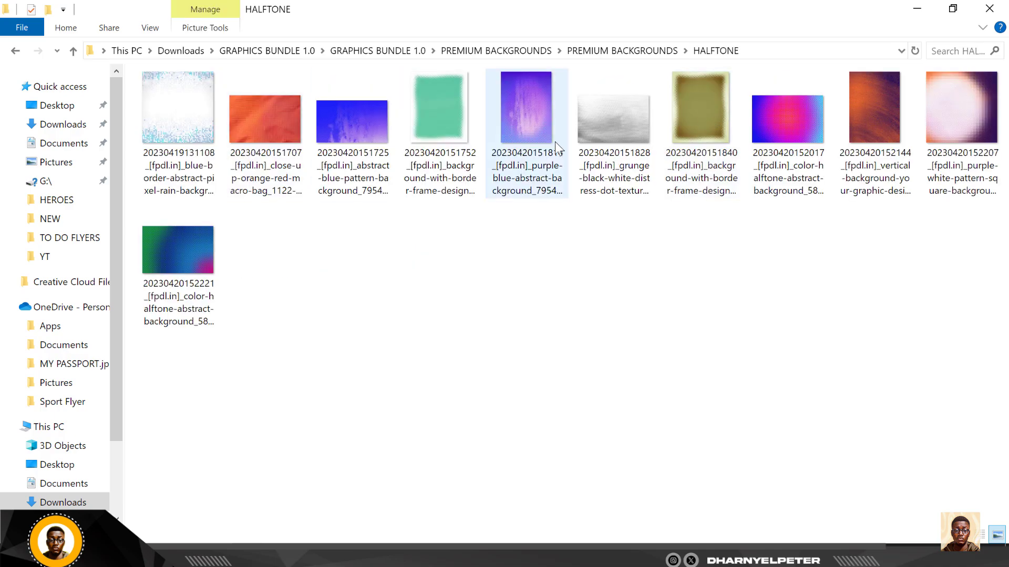
{"action": "left_click", "coordinate": [624, 134]}
{"action": "left_click_drag", "start_coordinate": [615, 142], "coordinate": [359, 113]}
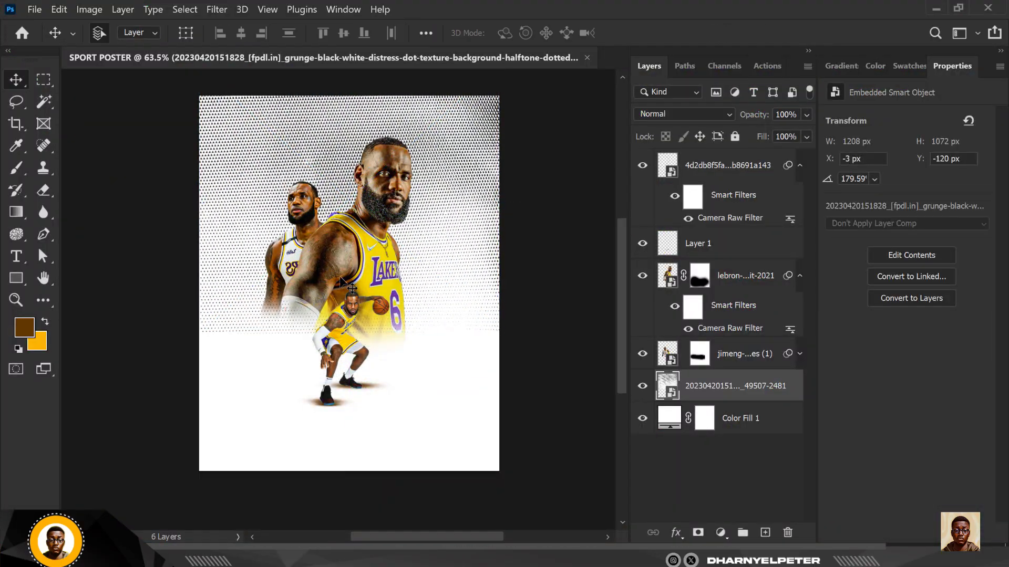
Step: Lower the halftone layer's opacity, add a layer mask and reset colours to black and white
{"action": "left_click_drag", "start_coordinate": [774, 130], "coordinate": [763, 131]}
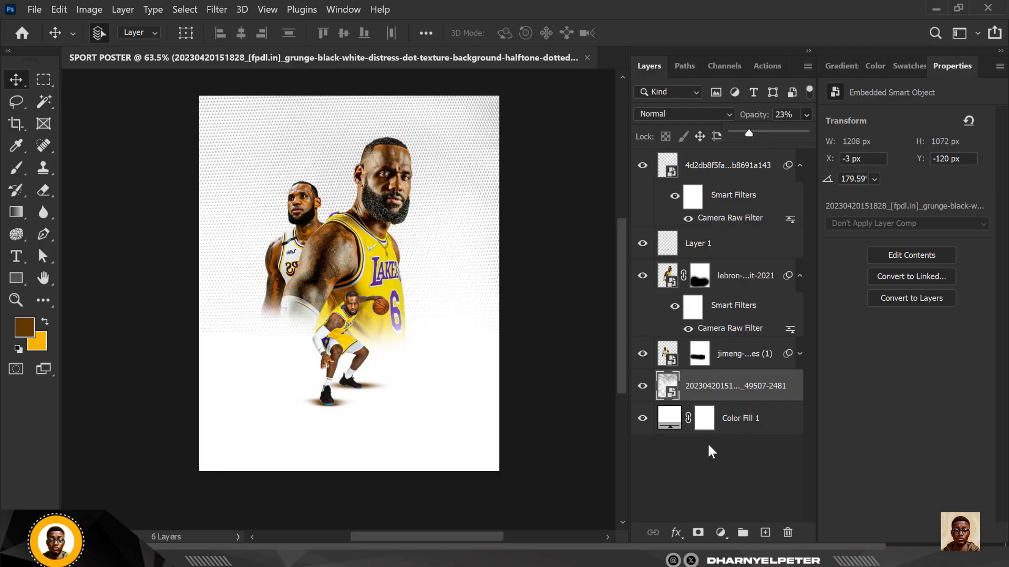
{"action": "left_click", "coordinate": [697, 533]}
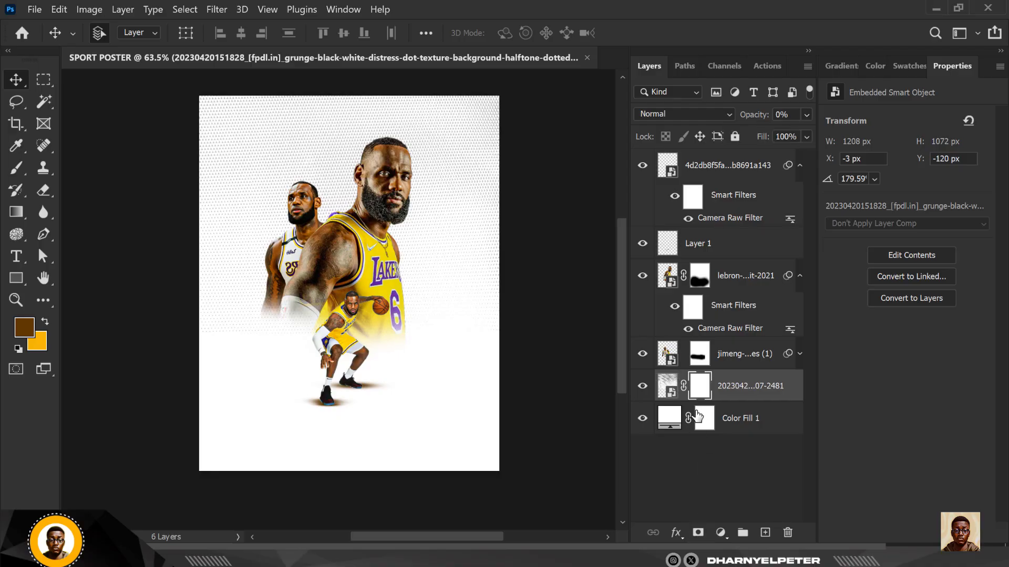
{"action": "key", "text": "d"}
{"action": "left_click", "coordinate": [16, 170]}
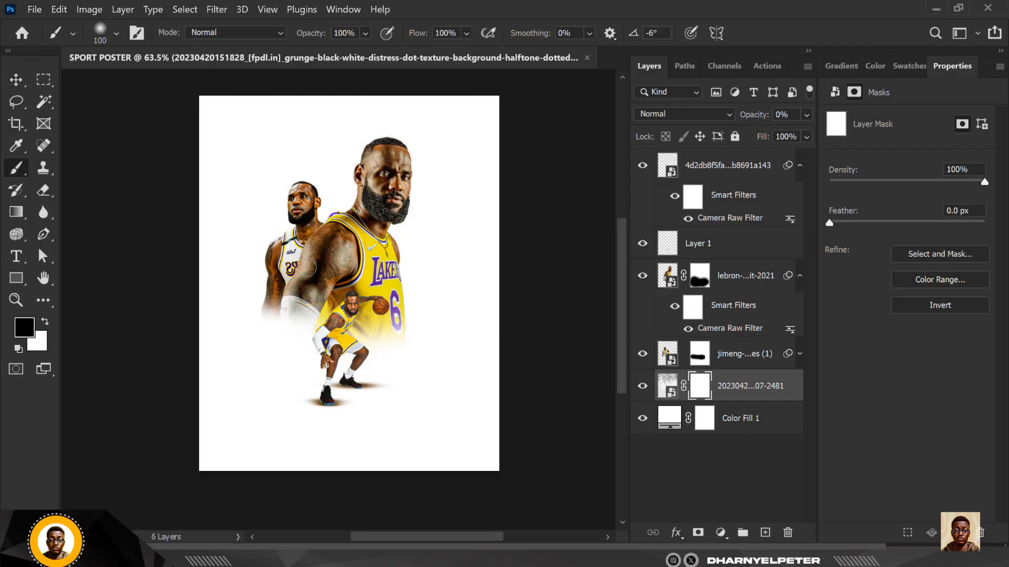
Step: Raise the halftone layer's opacity to 45% and enlarge the mask brush to 500 px
{"action": "left_click", "coordinate": [669, 387]}
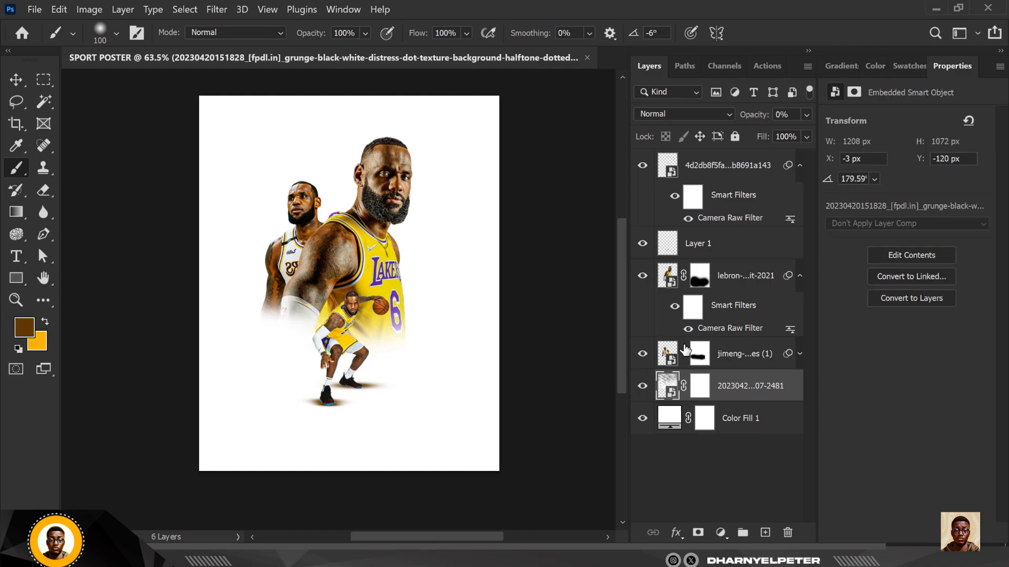
{"action": "left_click_drag", "start_coordinate": [754, 131], "coordinate": [764, 130]}
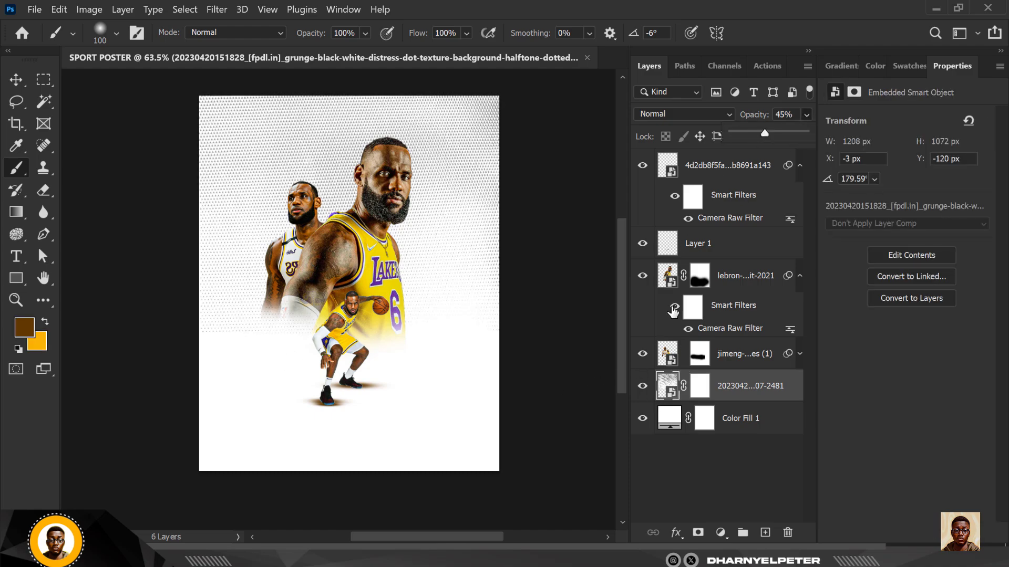
{"action": "left_click", "coordinate": [699, 386]}
{"action": "key", "text": "bracketright"}
{"action": "key", "text": "bracketright"}
{"action": "key", "text": "bracketright"}
{"action": "key", "text": "bracketright"}
{"action": "key", "text": "bracketright"}
{"action": "key", "text": "bracketright"}
{"action": "key", "text": "bracketright"}
{"action": "key", "text": "bracketright"}
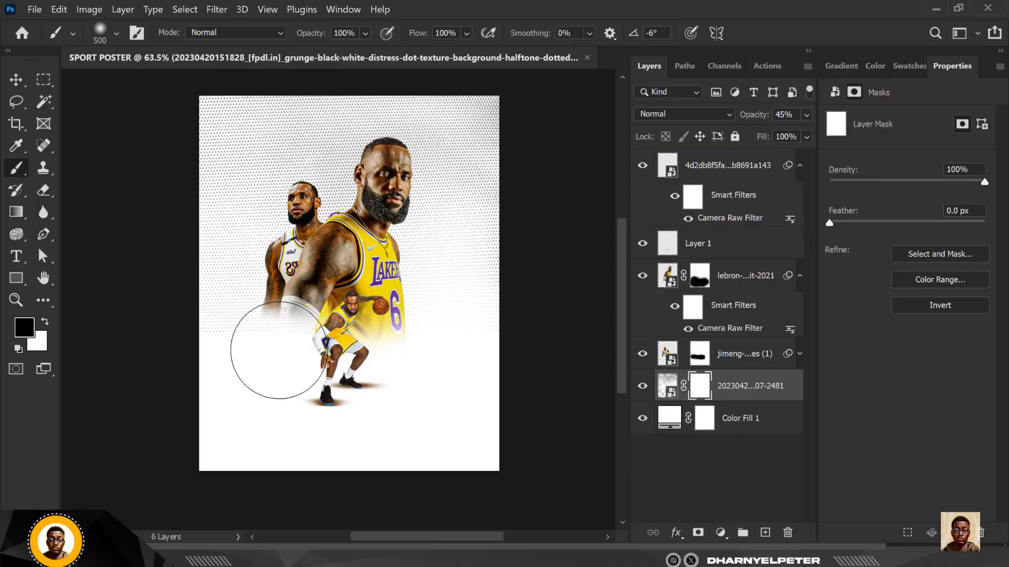
{"action": "left_click", "coordinate": [16, 79]}
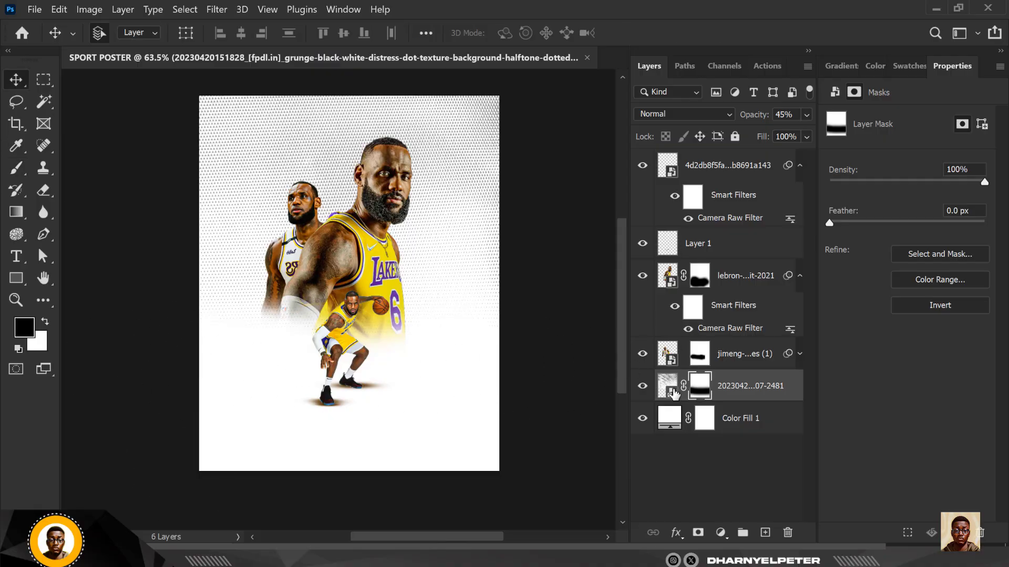
{"action": "left_click", "coordinate": [667, 387]}
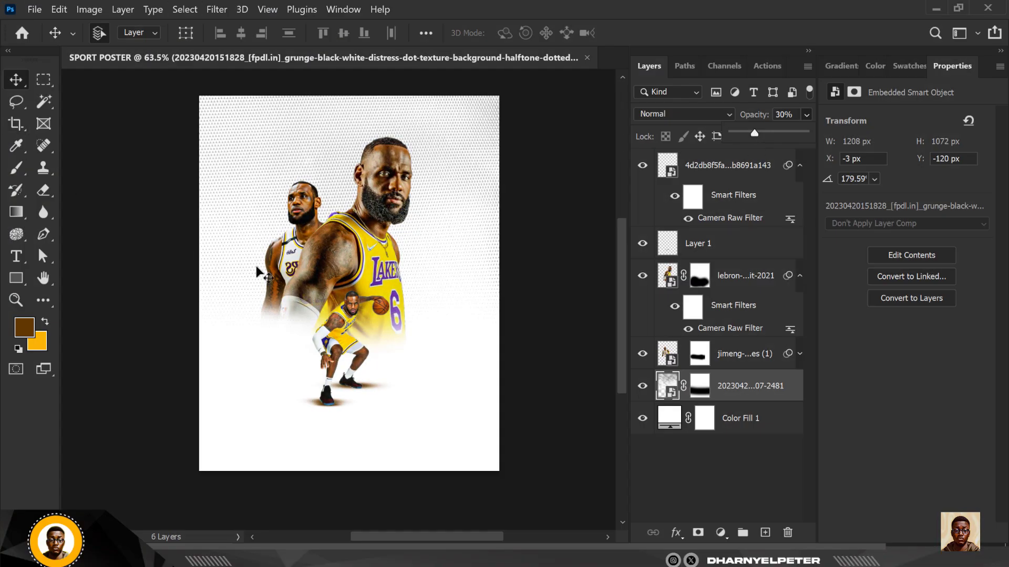
Step: Go from HALFTONE up to PREMIUM BACKGROUNDS > BLUE and drag the blue low-poly image into the poster
{"action": "mouse_move", "coordinate": [279, 557]}
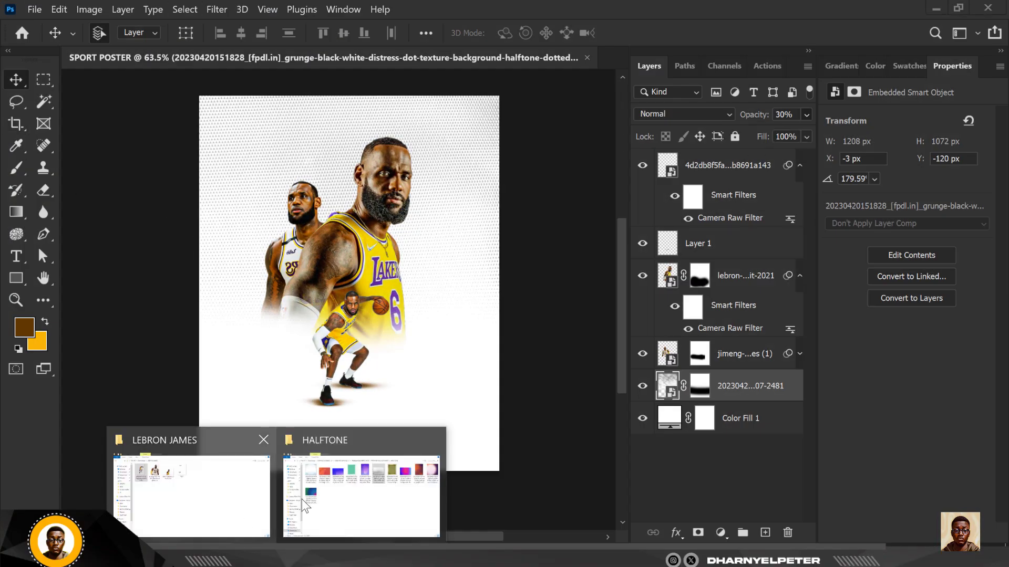
{"action": "left_click", "coordinate": [351, 480]}
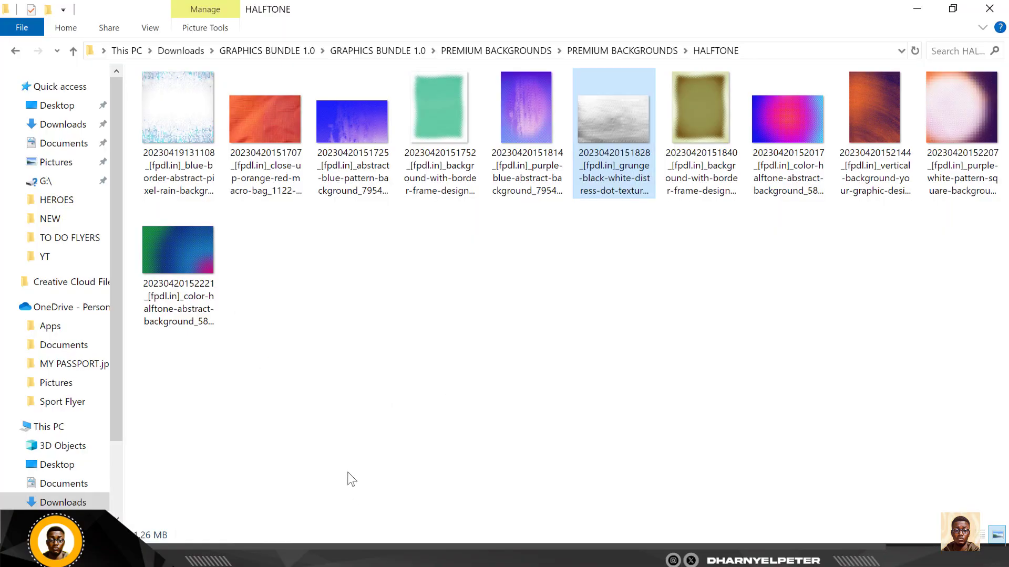
{"action": "left_click", "coordinate": [518, 51]}
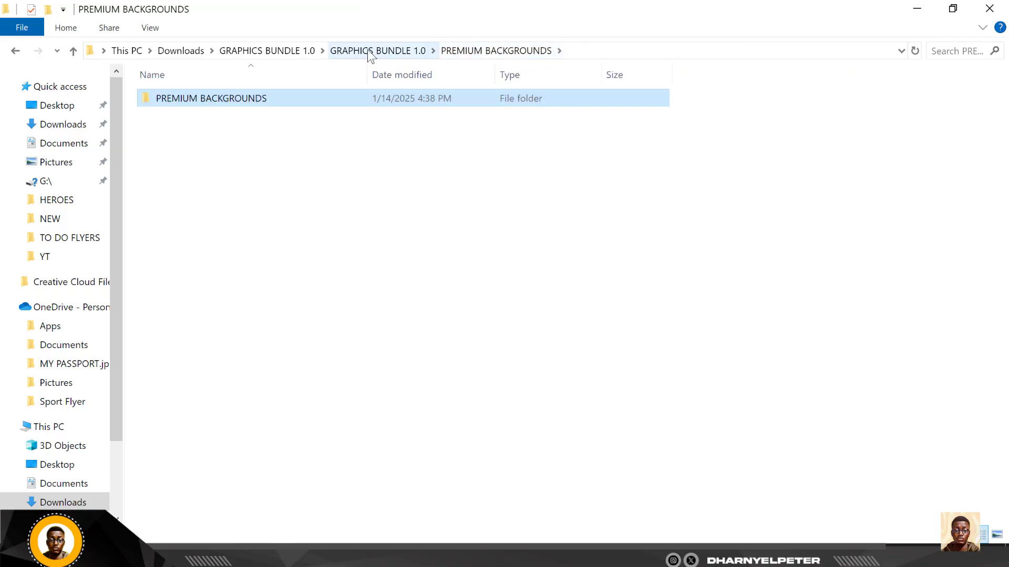
{"action": "double_click", "coordinate": [259, 99]}
{"action": "left_click", "coordinate": [245, 109]}
{"action": "double_click", "coordinate": [257, 109]}
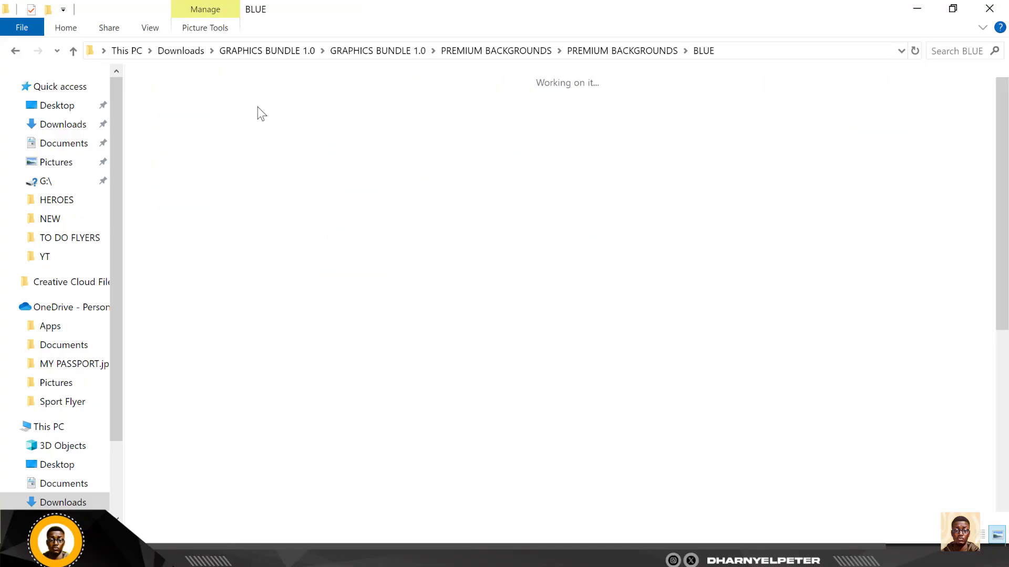
{"action": "left_click", "coordinate": [273, 222]}
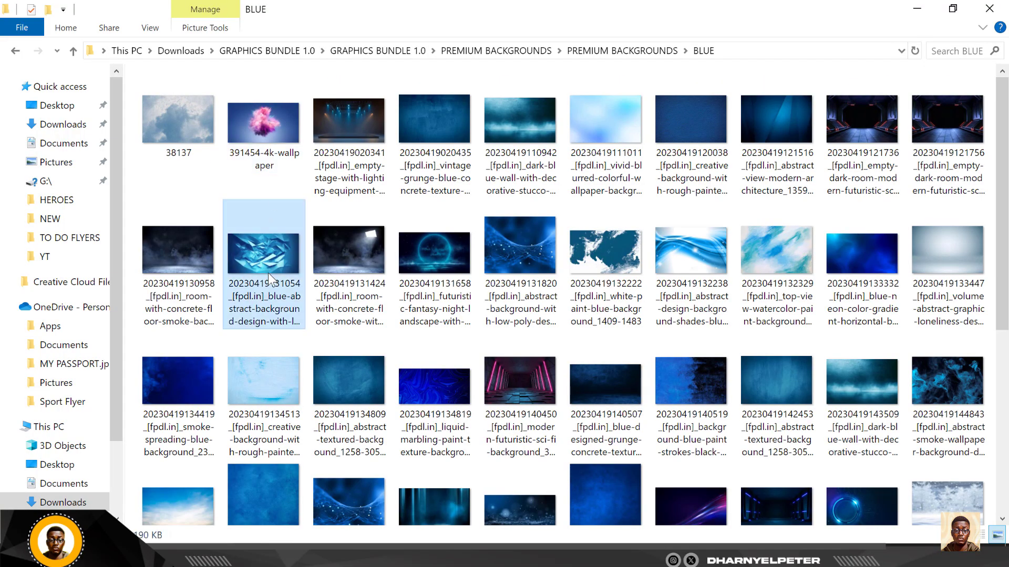
{"action": "left_click_drag", "start_coordinate": [264, 256], "coordinate": [450, 253]}
Step: Stretch the blue abstract background taller at top and bottom and commit the transform
{"action": "left_click_drag", "start_coordinate": [349, 180], "coordinate": [348, 136]}
{"action": "left_click_drag", "start_coordinate": [349, 348], "coordinate": [350, 372]}
{"action": "key", "text": "Return"}
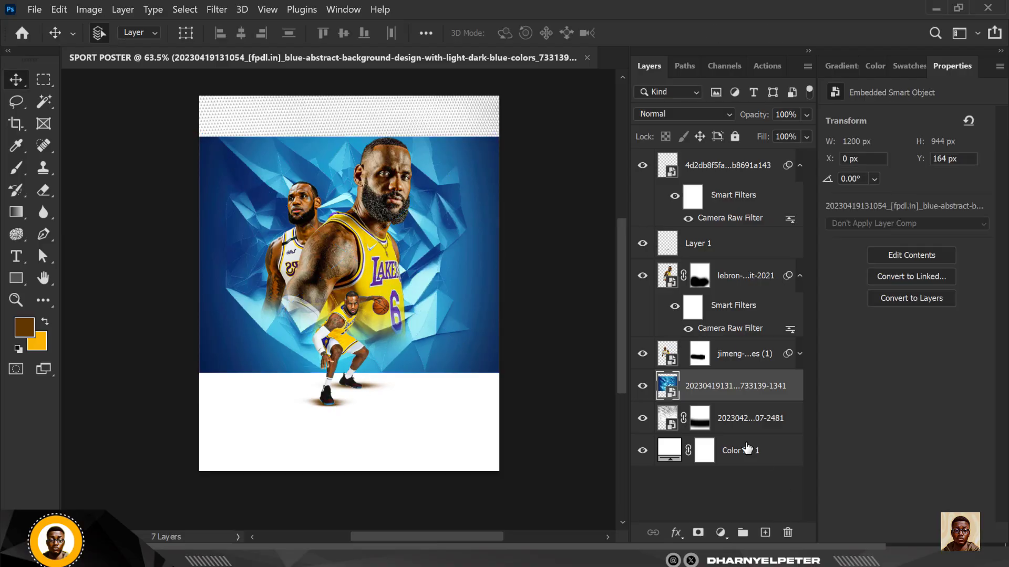
Step: Add a layer mask to the blue background and brush its edges black to fade them
{"action": "left_click", "coordinate": [698, 532]}
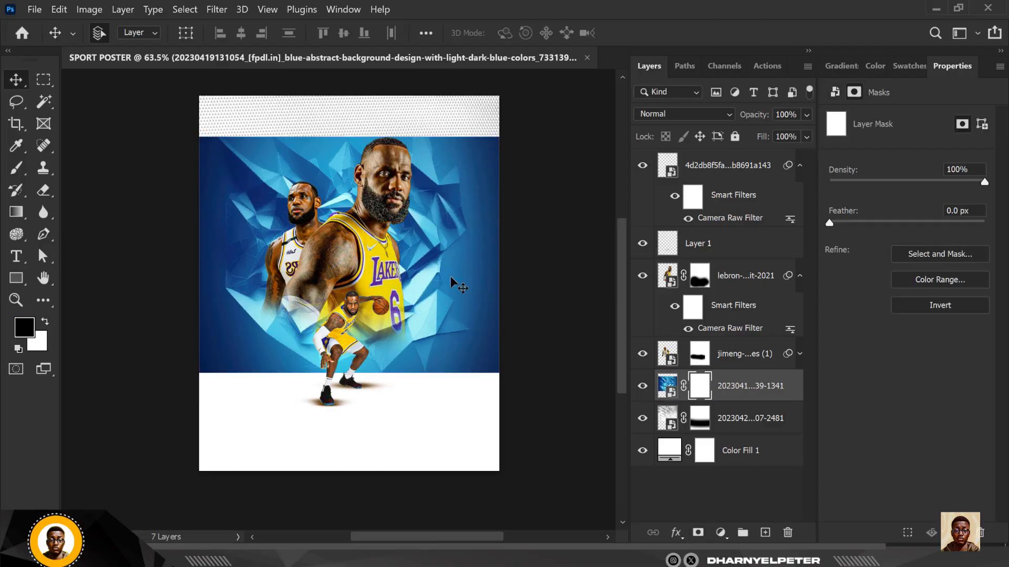
{"action": "key", "text": "b"}
{"action": "mouse_move", "coordinate": [506, 342]}
{"action": "left_mouse_down"}
{"action": "mouse_move", "coordinate": [510, 371]}
{"action": "mouse_move", "coordinate": [472, 424]}
{"action": "mouse_move", "coordinate": [244, 419]}
{"action": "mouse_move", "coordinate": [512, 413]}
{"action": "mouse_move", "coordinate": [356, 409]}
{"action": "mouse_move", "coordinate": [534, 415]}
{"action": "mouse_move", "coordinate": [238, 404]}
{"action": "mouse_move", "coordinate": [194, 387]}
{"action": "mouse_move", "coordinate": [209, 394]}
{"action": "mouse_move", "coordinate": [177, 313]}
{"action": "mouse_move", "coordinate": [159, 197]}
{"action": "mouse_move", "coordinate": [165, 132]}
{"action": "mouse_move", "coordinate": [163, 291]}
{"action": "mouse_move", "coordinate": [161, 152]}
{"action": "mouse_move", "coordinate": [265, 115]}
{"action": "mouse_move", "coordinate": [373, 110]}
{"action": "mouse_move", "coordinate": [136, 127]}
{"action": "mouse_move", "coordinate": [307, 100]}
{"action": "mouse_move", "coordinate": [503, 98]}
{"action": "mouse_move", "coordinate": [350, 103]}
{"action": "mouse_move", "coordinate": [514, 107]}
{"action": "mouse_move", "coordinate": [389, 107]}
{"action": "mouse_move", "coordinate": [529, 126]}
{"action": "mouse_move", "coordinate": [552, 363]}
{"action": "mouse_move", "coordinate": [536, 271]}
{"action": "mouse_move", "coordinate": [548, 387]}
{"action": "mouse_move", "coordinate": [526, 388]}
{"action": "mouse_move", "coordinate": [516, 371]}
{"action": "mouse_move", "coordinate": [510, 454]}
{"action": "mouse_move", "coordinate": [228, 302]}
{"action": "mouse_move", "coordinate": [174, 305]}
{"action": "mouse_move", "coordinate": [172, 156]}
{"action": "mouse_move", "coordinate": [186, 307]}
{"action": "mouse_move", "coordinate": [113, 335]}
{"action": "mouse_move", "coordinate": [268, 378]}
{"action": "mouse_move", "coordinate": [247, 410]}
{"action": "mouse_move", "coordinate": [247, 378]}
{"action": "mouse_move", "coordinate": [320, 404]}
{"action": "mouse_move", "coordinate": [320, 433]}
{"action": "mouse_move", "coordinate": [297, 372]}
{"action": "mouse_move", "coordinate": [338, 469]}
{"action": "mouse_move", "coordinate": [386, 412]}
{"action": "left_mouse_up"}
{"action": "key", "text": "v"}
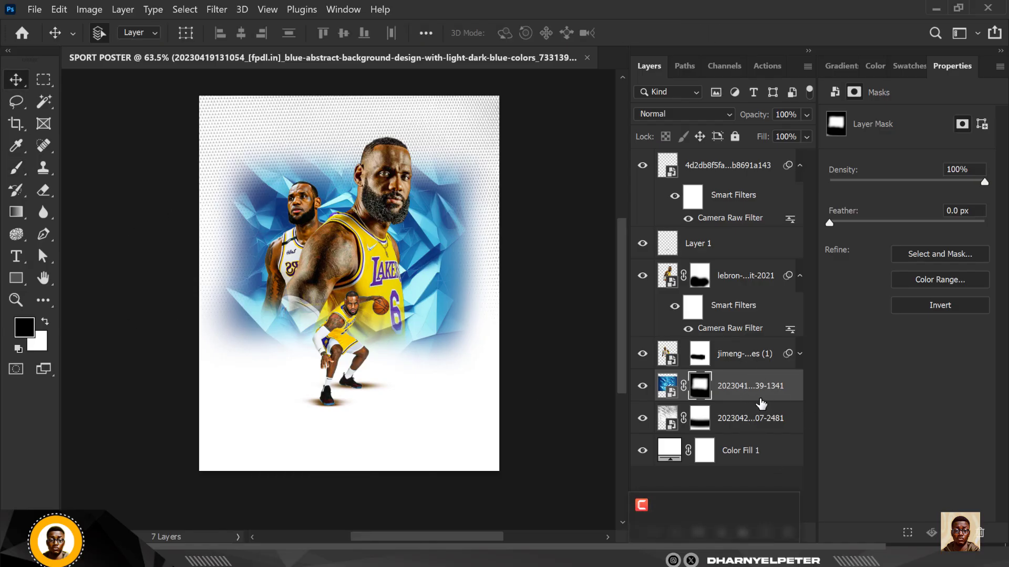
Step: Add a colorized Hue/Saturation adjustment tinted golden yellow (Hue about 51, Saturation 100)
{"action": "left_click", "coordinate": [723, 534]}
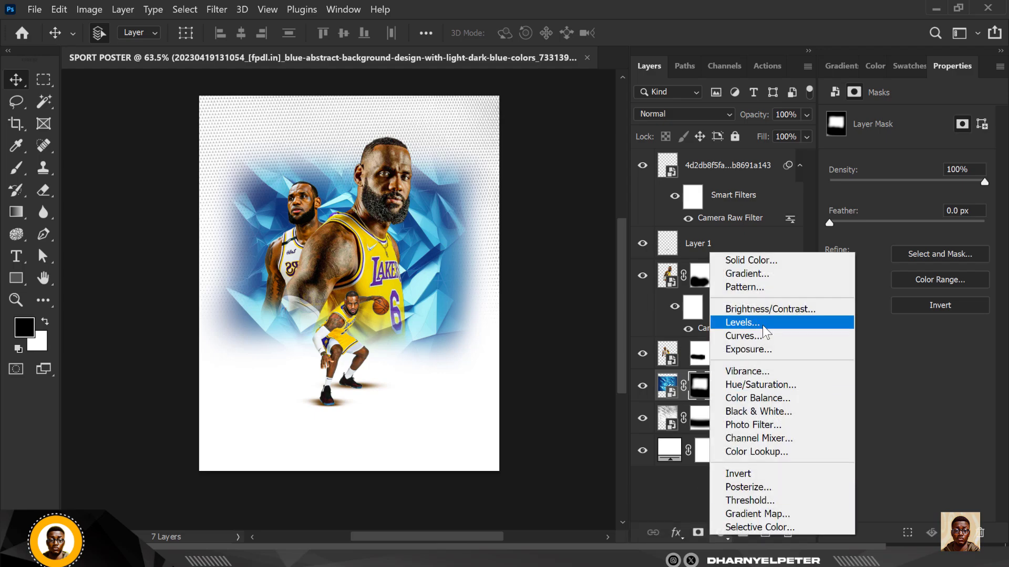
{"action": "left_click", "coordinate": [779, 388]}
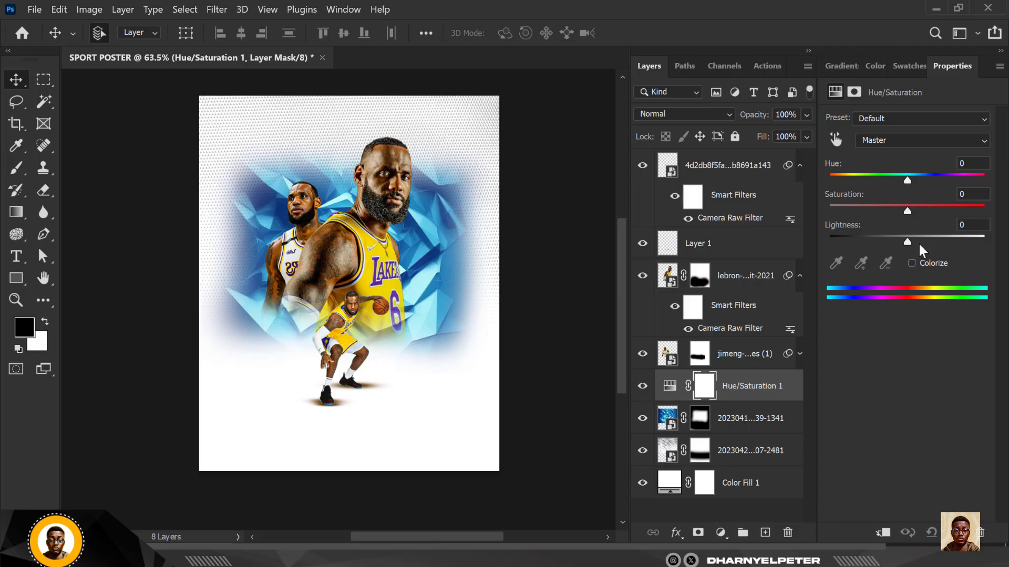
{"action": "left_click", "coordinate": [912, 263]}
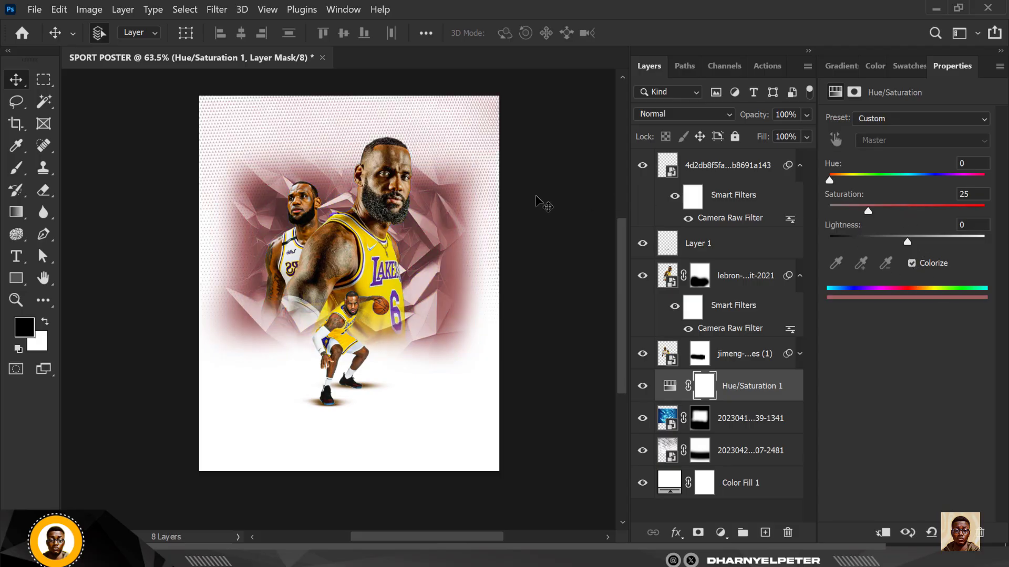
{"action": "left_click_drag", "start_coordinate": [830, 180], "coordinate": [985, 211]}
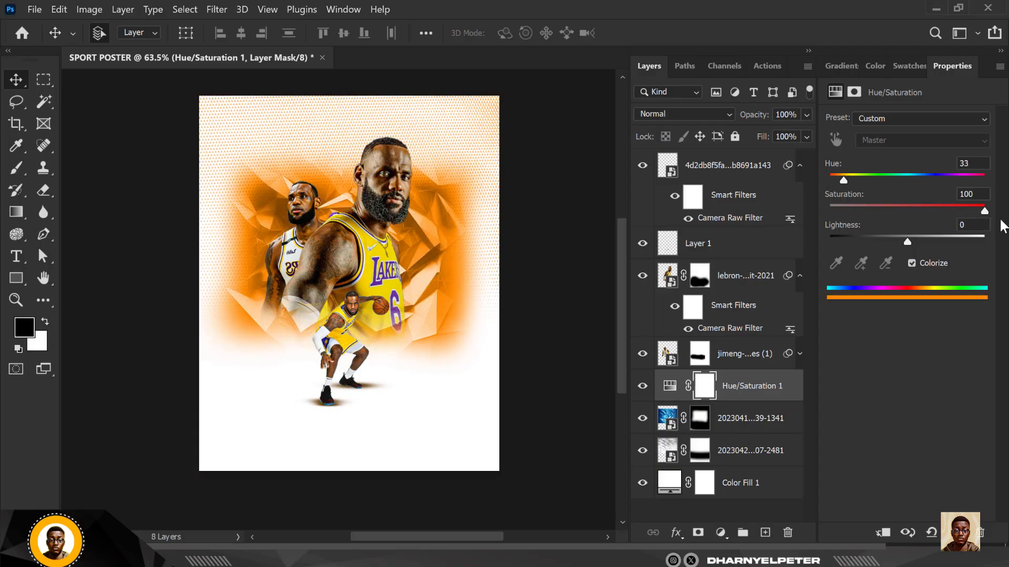
{"action": "left_click_drag", "start_coordinate": [844, 180], "coordinate": [852, 184]}
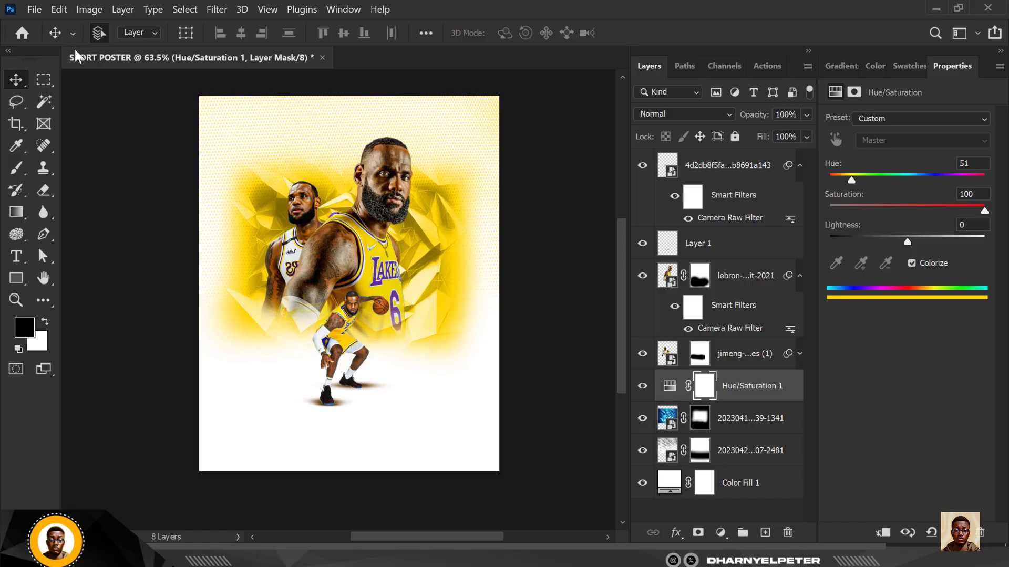
Step: Set the blue background layer's opacity to 92%, then deselect all layers
{"action": "left_click", "coordinate": [733, 427]}
{"action": "left_click", "coordinate": [808, 114]}
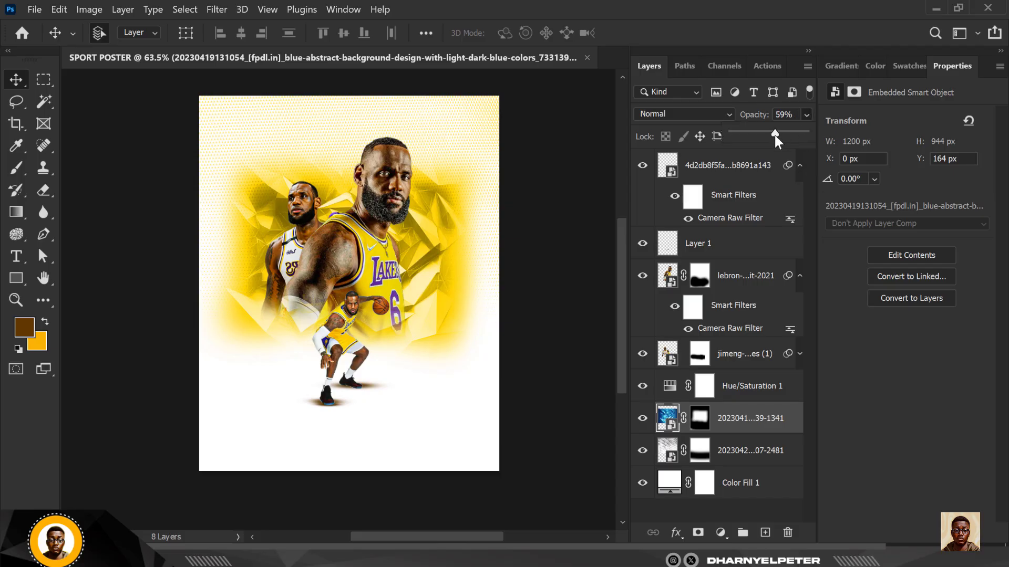
{"action": "left_click_drag", "start_coordinate": [774, 134], "coordinate": [799, 135]}
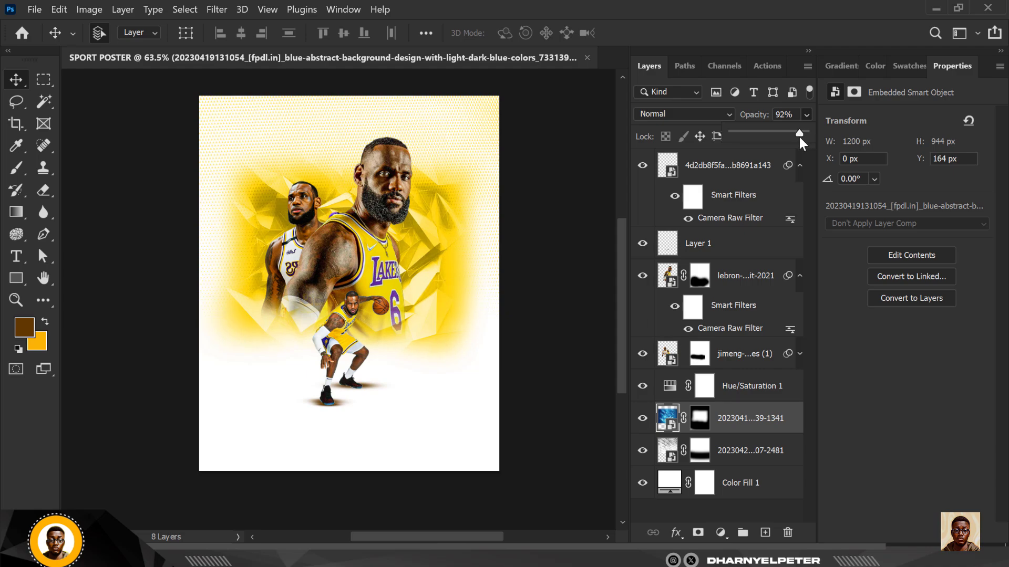
{"action": "left_click", "coordinate": [548, 188]}
{"action": "left_click", "coordinate": [547, 188]}
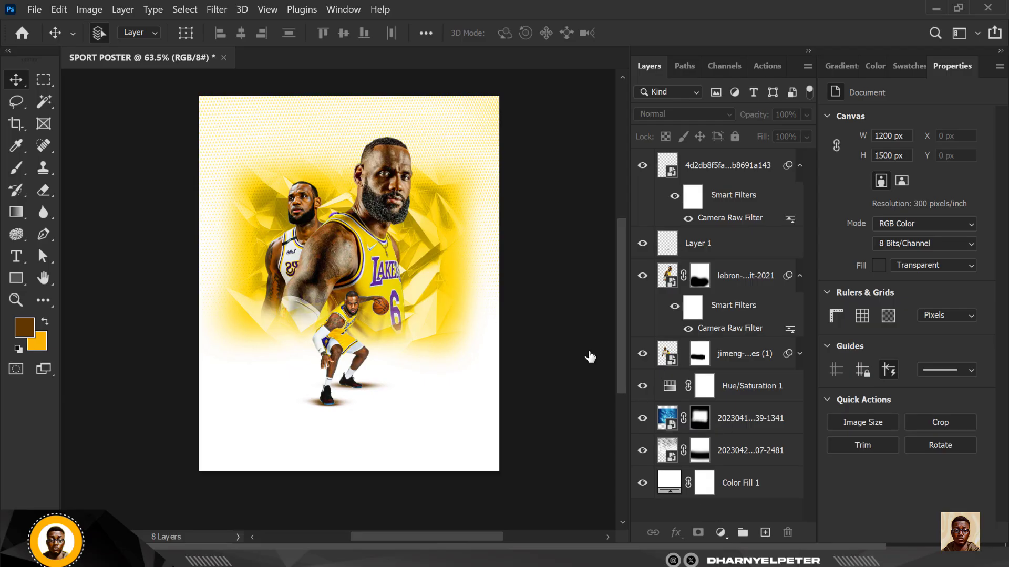
{"action": "left_click", "coordinate": [702, 426]}
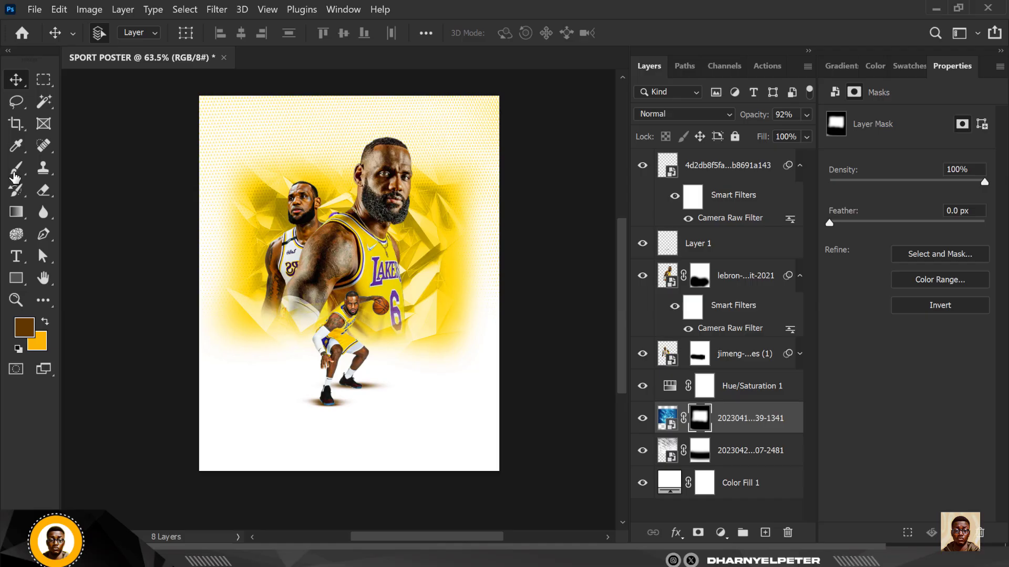
{"action": "left_click", "coordinate": [15, 176]}
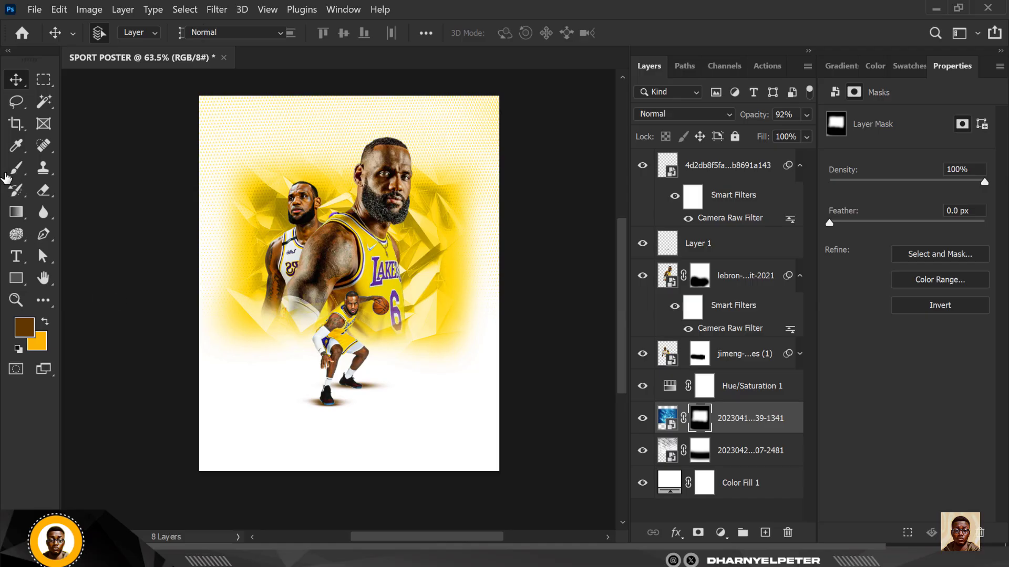
{"action": "key", "text": "d"}
{"action": "key", "text": "v"}
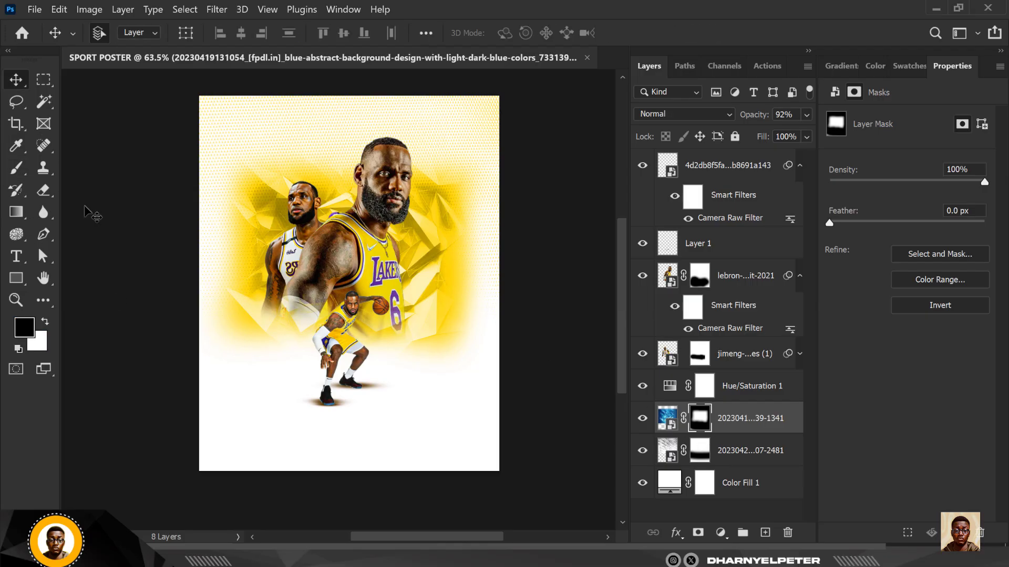
{"action": "left_click", "coordinate": [16, 168]}
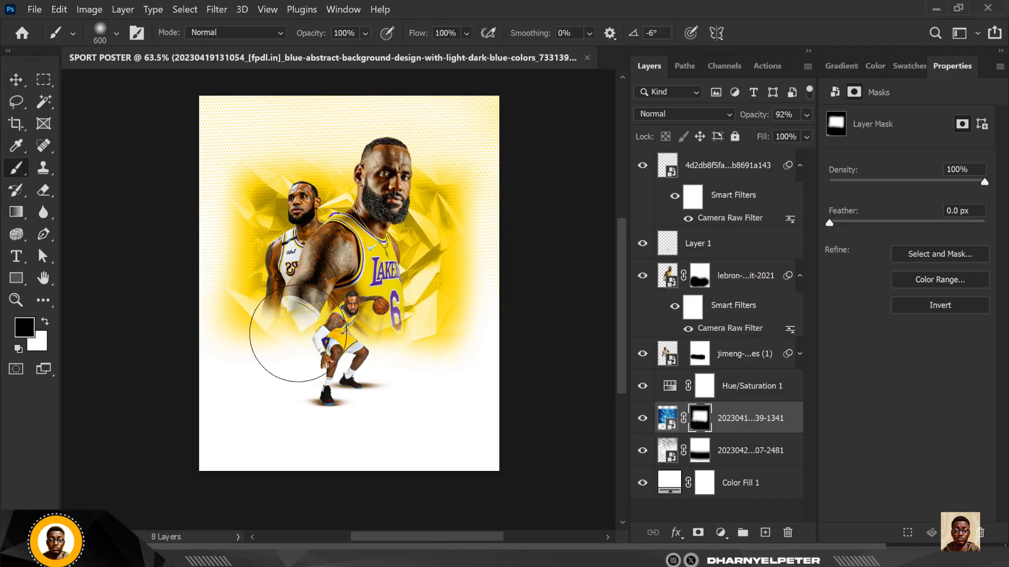
{"action": "key", "text": "bracketright"}
{"action": "key", "text": "bracketright"}
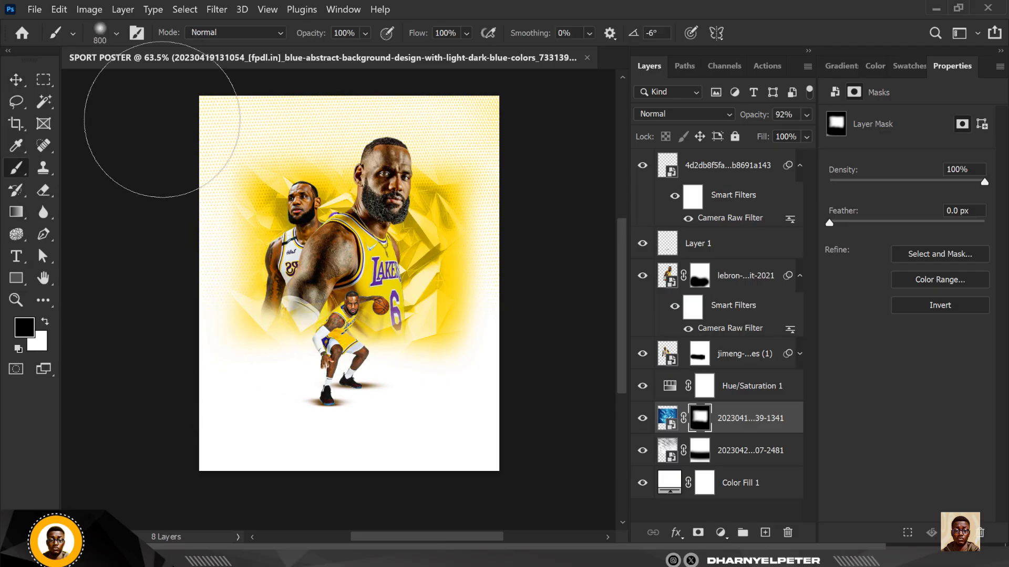
{"action": "left_click", "coordinate": [7, 80]}
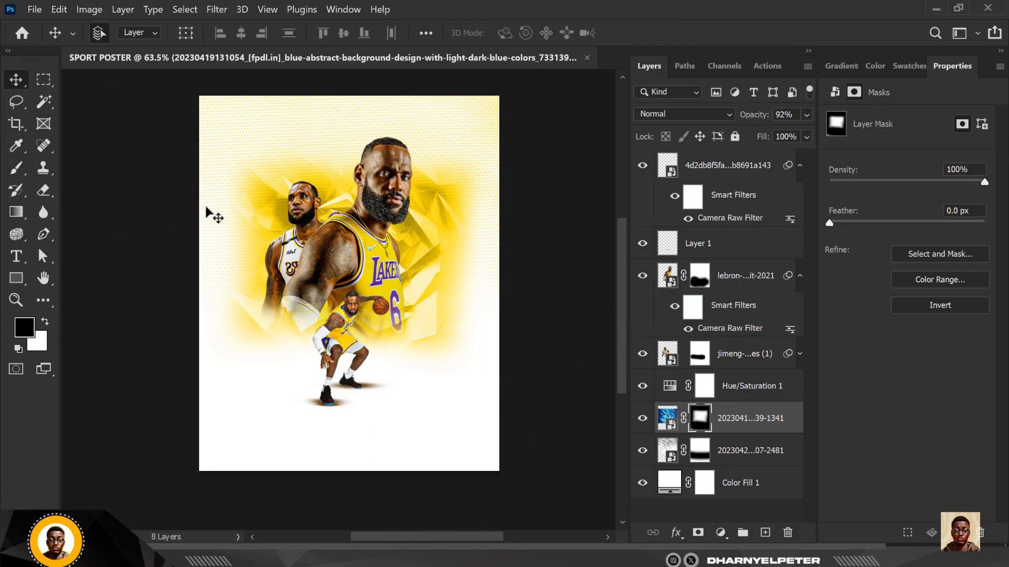
{"action": "scroll", "coordinate": [226, 225], "scroll_direction": "down", "scroll_amount": 1}
{"action": "scroll", "coordinate": [315, 169], "scroll_direction": "up", "scroll_amount": 2}
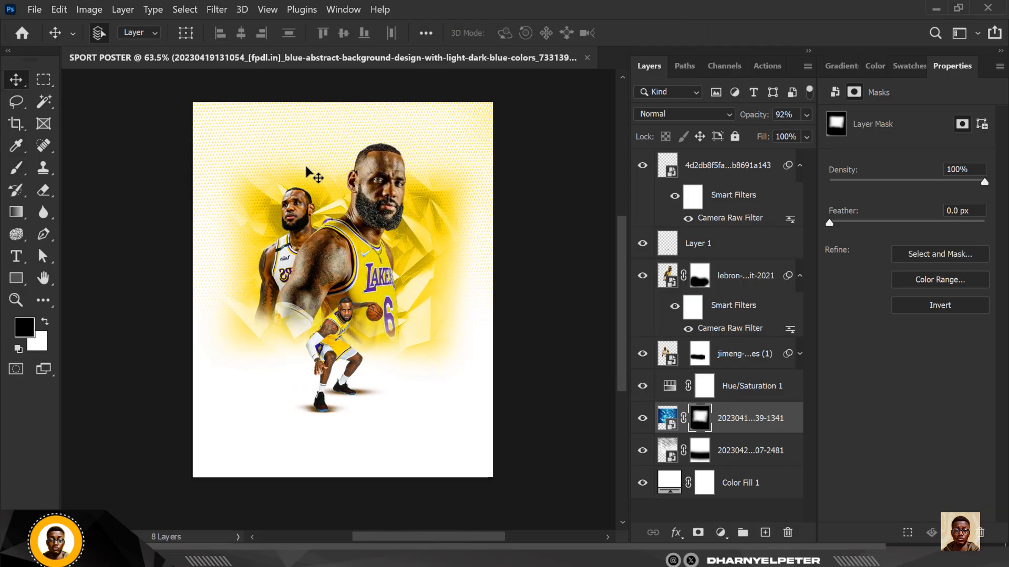
Step: Add a Color Balance adjustment layer at the top and shift the midtones toward red
{"action": "left_click", "coordinate": [753, 160]}
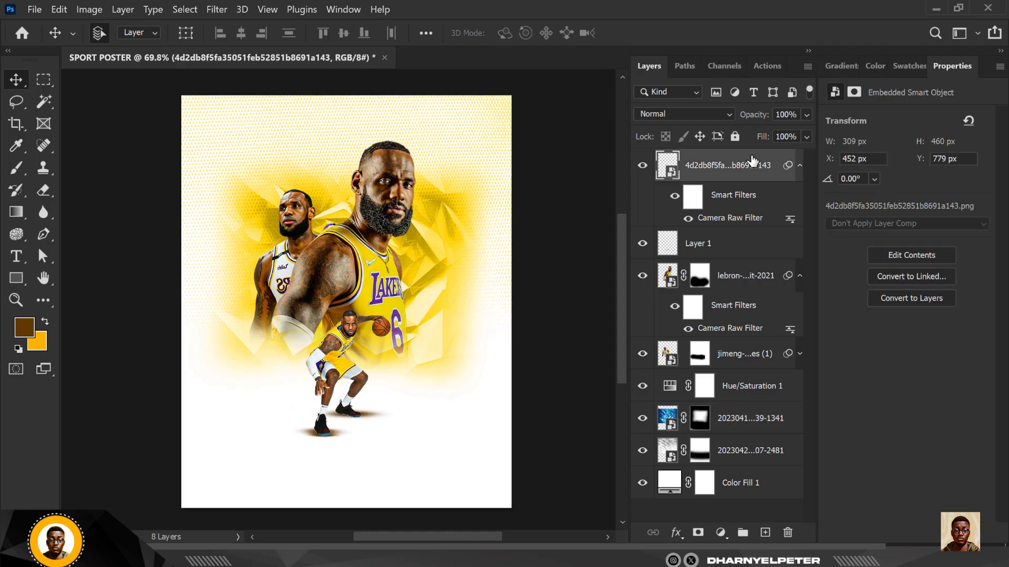
{"action": "left_click", "coordinate": [719, 534]}
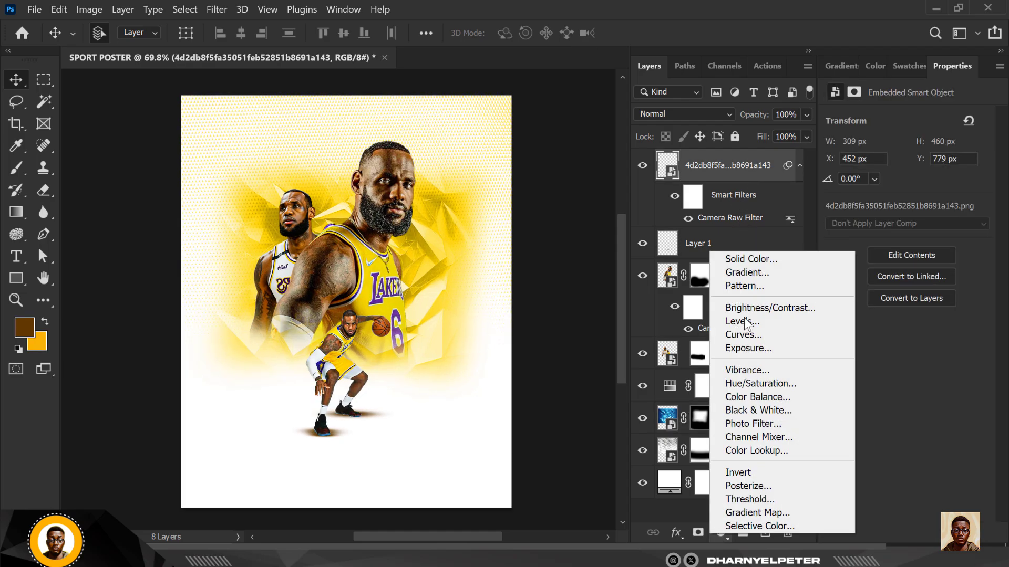
{"action": "left_click", "coordinate": [760, 396]}
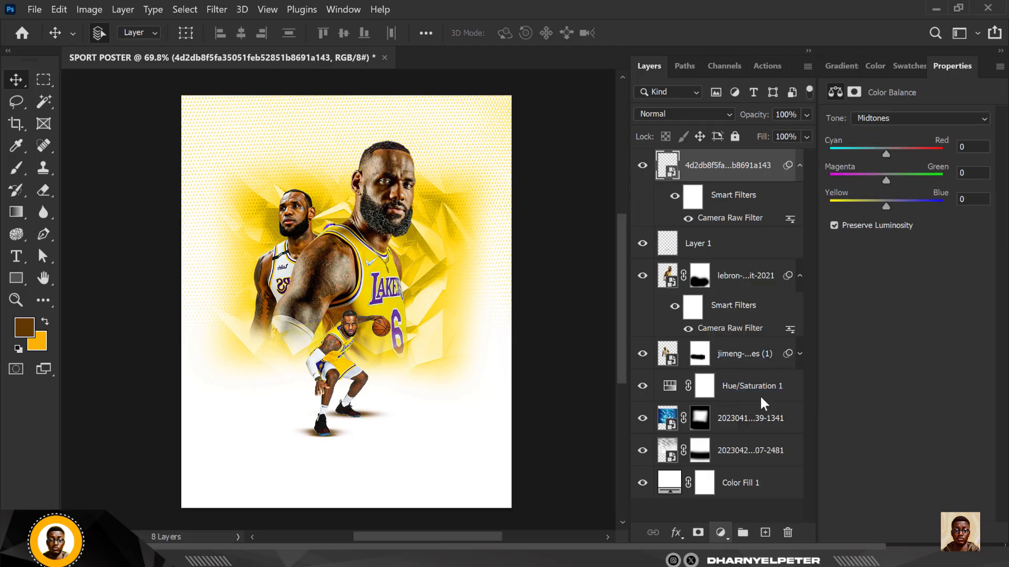
{"action": "scroll", "coordinate": [395, 236], "scroll_direction": "down", "scroll_amount": 1}
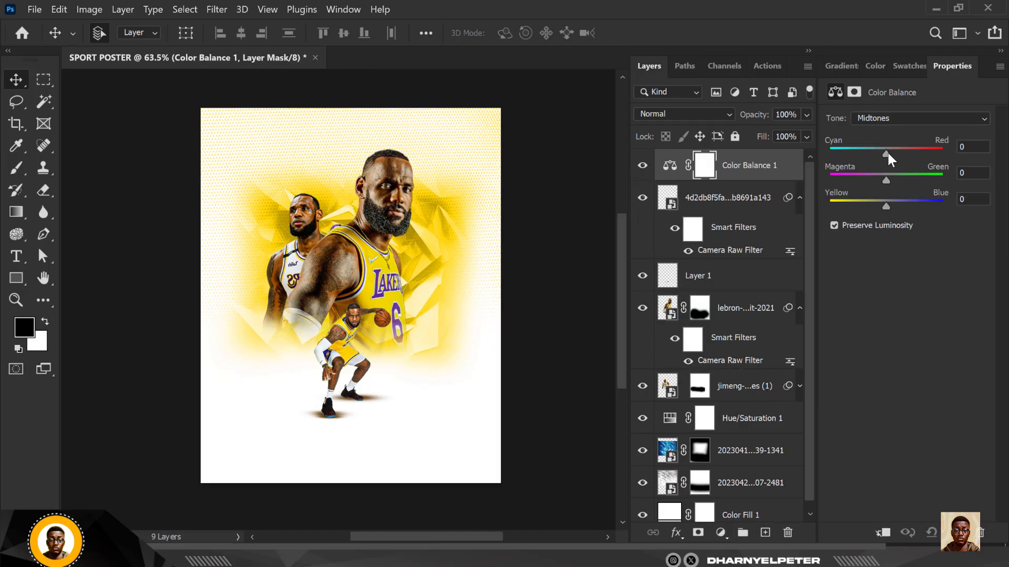
{"action": "left_click_drag", "start_coordinate": [887, 151], "coordinate": [898, 154]}
Step: Push the Color Balance highlights and shadows toward yellow
{"action": "left_click", "coordinate": [900, 117]}
{"action": "left_click", "coordinate": [886, 156]}
{"action": "left_click_drag", "start_coordinate": [888, 205], "coordinate": [880, 200]}
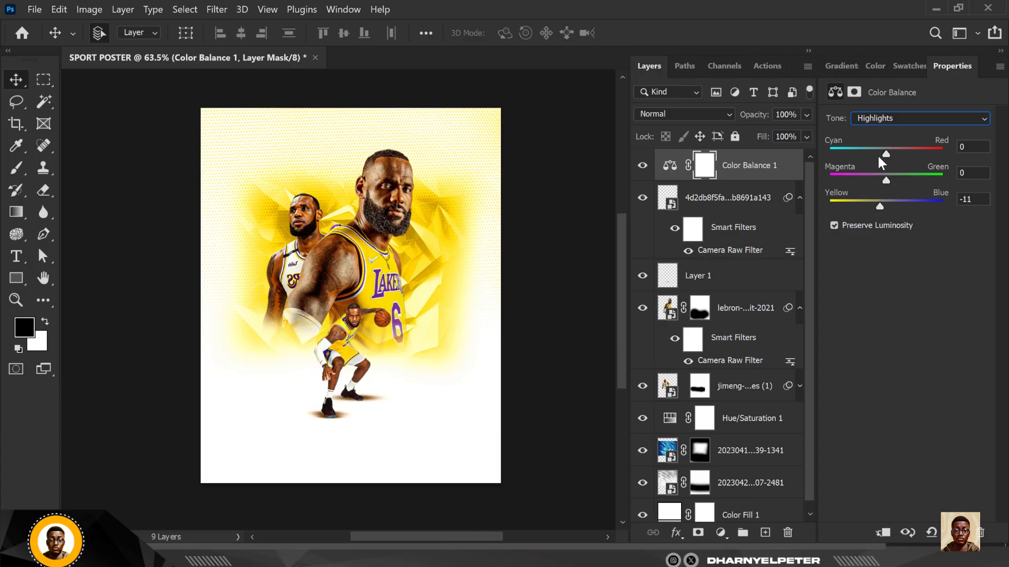
{"action": "left_click", "coordinate": [899, 119]}
{"action": "left_click", "coordinate": [877, 132]}
{"action": "left_click_drag", "start_coordinate": [886, 206], "coordinate": [891, 206]}
{"action": "left_click_drag", "start_coordinate": [890, 204], "coordinate": [881, 209]}
Step: Refine the Color Balance midtones to Red +18 and Yellow -12
{"action": "left_click", "coordinate": [529, 195]}
{"action": "scroll", "coordinate": [531, 196], "scroll_direction": "up", "scroll_amount": 2}
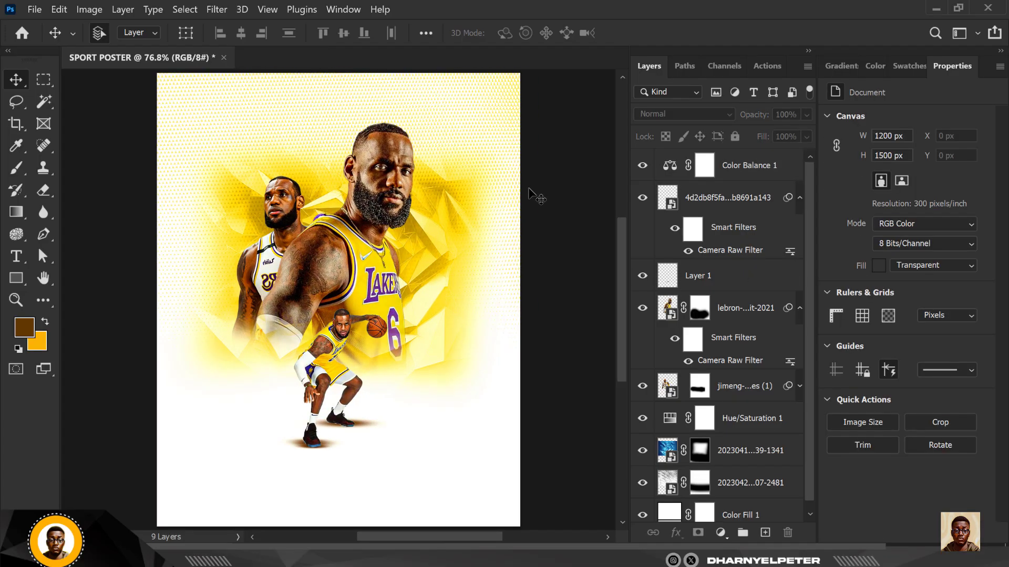
{"action": "left_click", "coordinate": [766, 166]}
{"action": "left_click", "coordinate": [975, 118]}
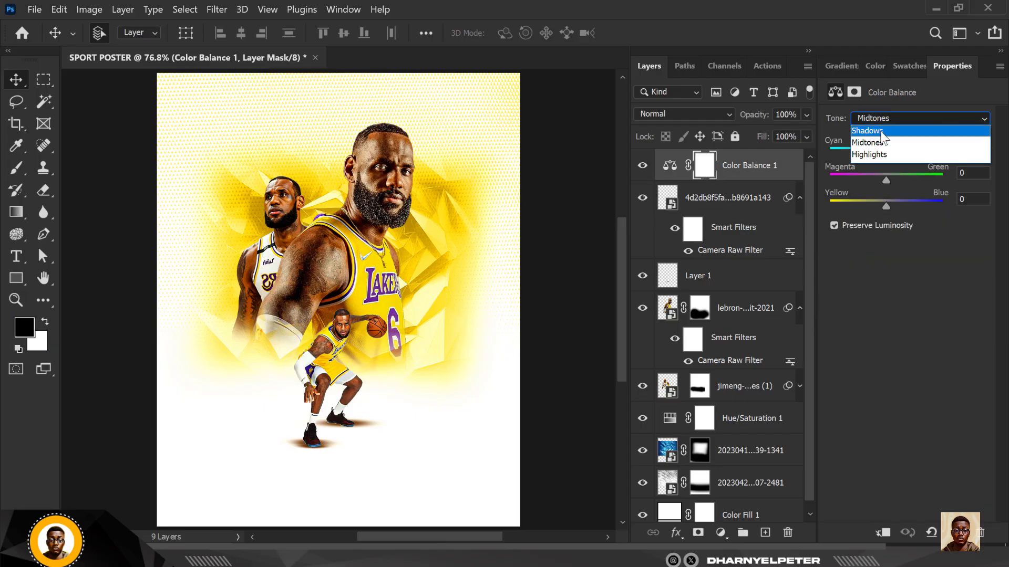
{"action": "left_click", "coordinate": [877, 146]}
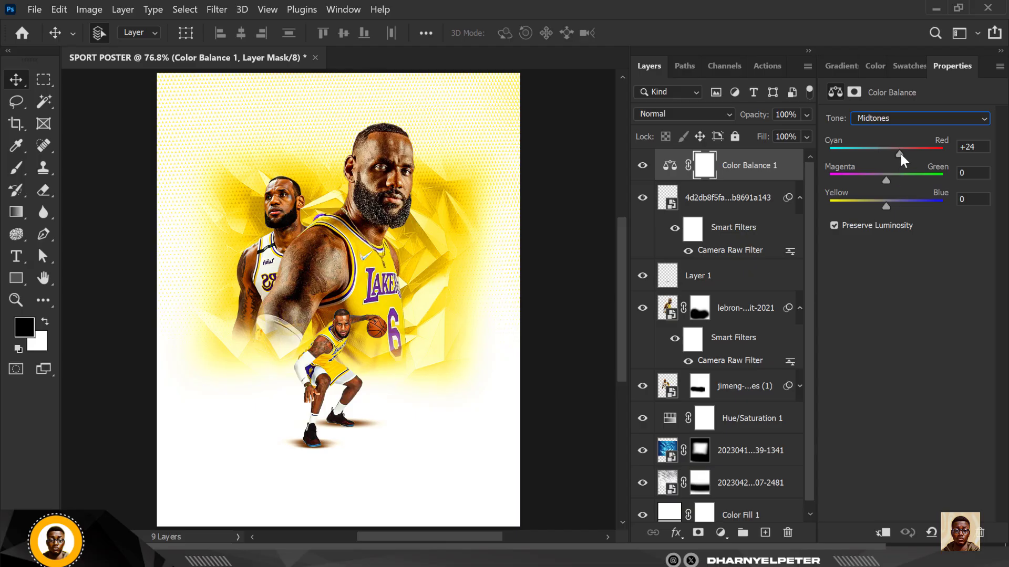
{"action": "left_click_drag", "start_coordinate": [900, 153], "coordinate": [893, 152]}
{"action": "left_click_drag", "start_coordinate": [888, 206], "coordinate": [880, 207]}
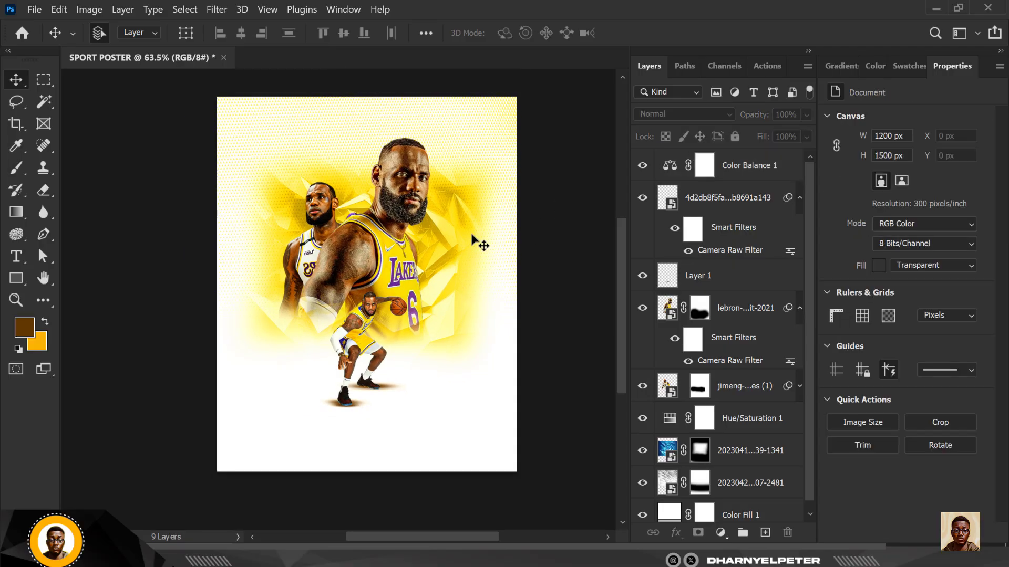
{"action": "scroll", "coordinate": [481, 234], "scroll_direction": "up", "scroll_amount": 1}
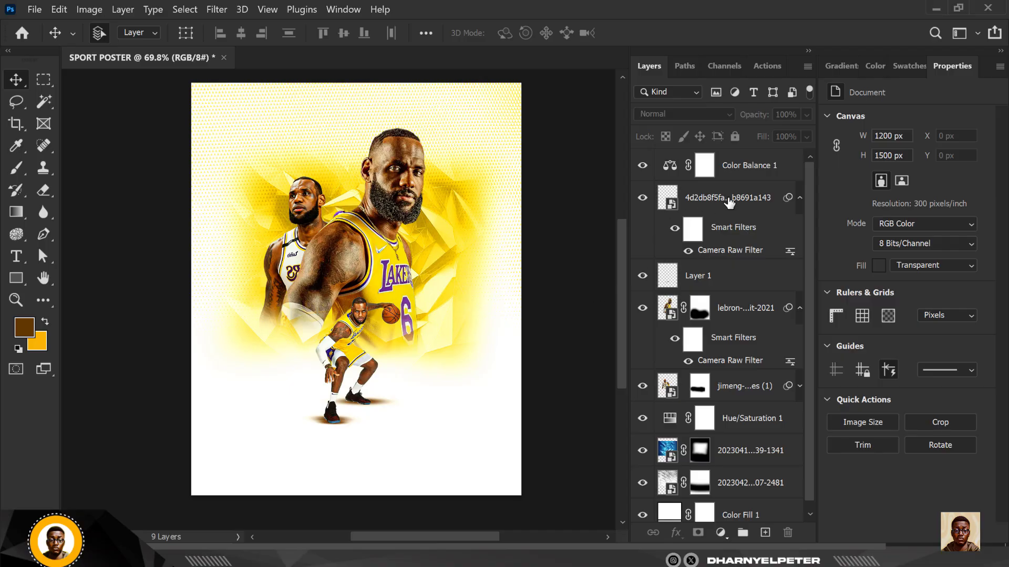
{"action": "left_click", "coordinate": [752, 169]}
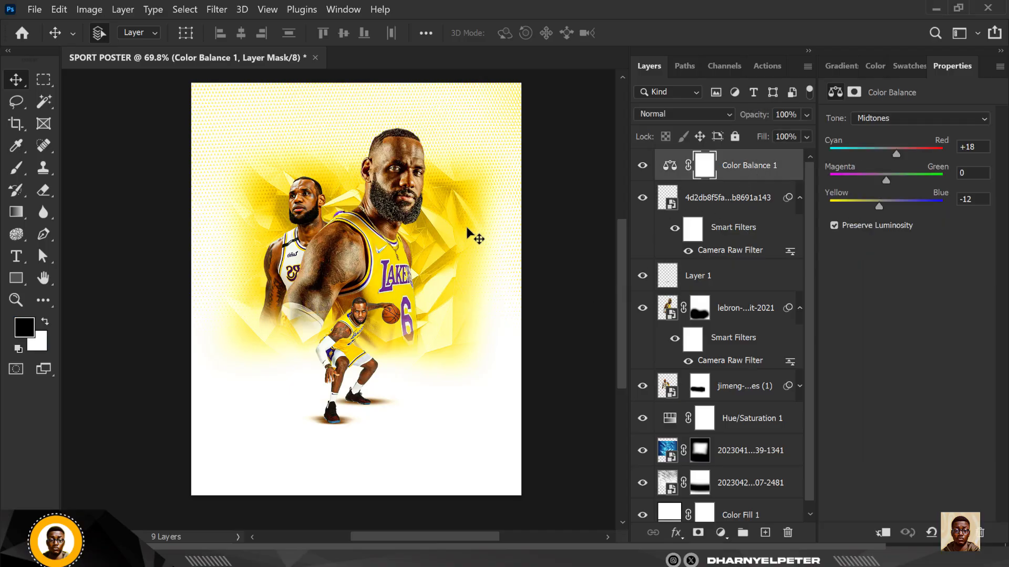
{"action": "scroll", "coordinate": [467, 228], "scroll_direction": "down", "scroll_amount": 1}
{"action": "scroll", "coordinate": [468, 228], "scroll_direction": "up", "scroll_amount": 1}
Step: Place TEXT.png with the LEBRON JAMES title and 23 badge, shifted slightly left
{"action": "mouse_move", "coordinate": [308, 560]}
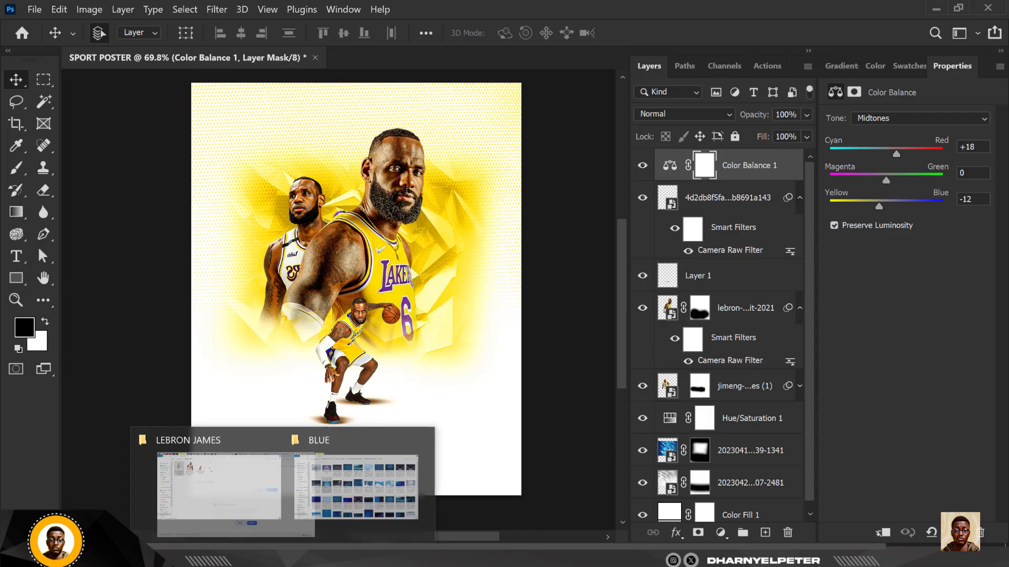
{"action": "left_click", "coordinate": [197, 490]}
{"action": "left_click_drag", "start_coordinate": [440, 111], "coordinate": [374, 318]}
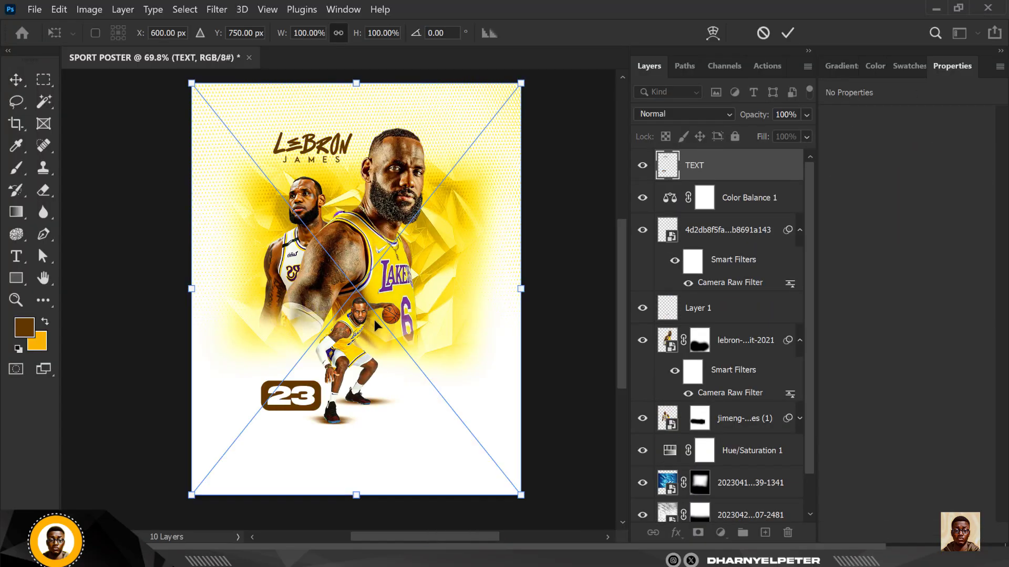
{"action": "left_click_drag", "start_coordinate": [500, 213], "coordinate": [482, 218]}
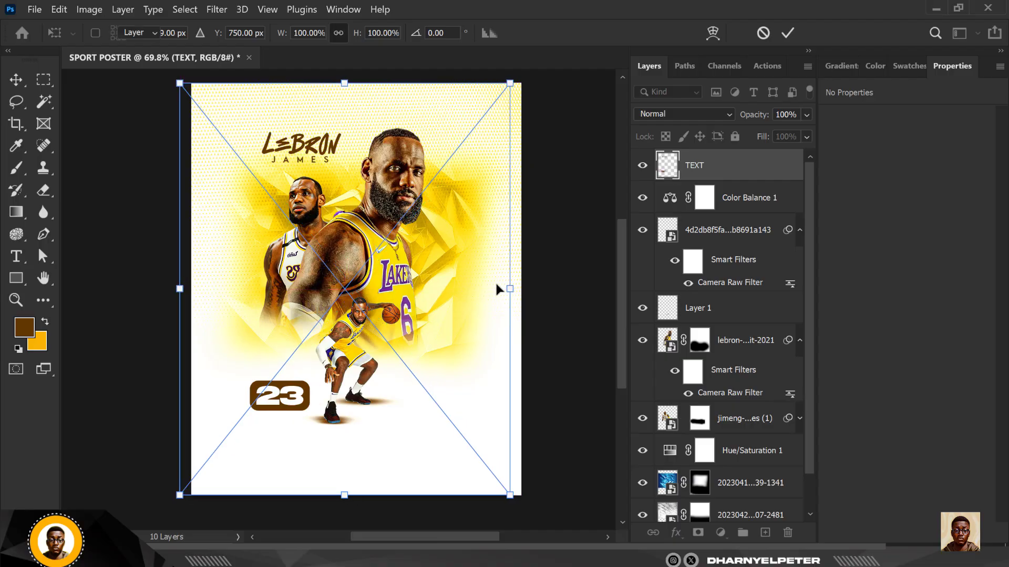
{"action": "key", "text": "Return"}
Step: Scale the blue abstract background to about 94% and stretch it taller downward
{"action": "left_click", "coordinate": [464, 232]}
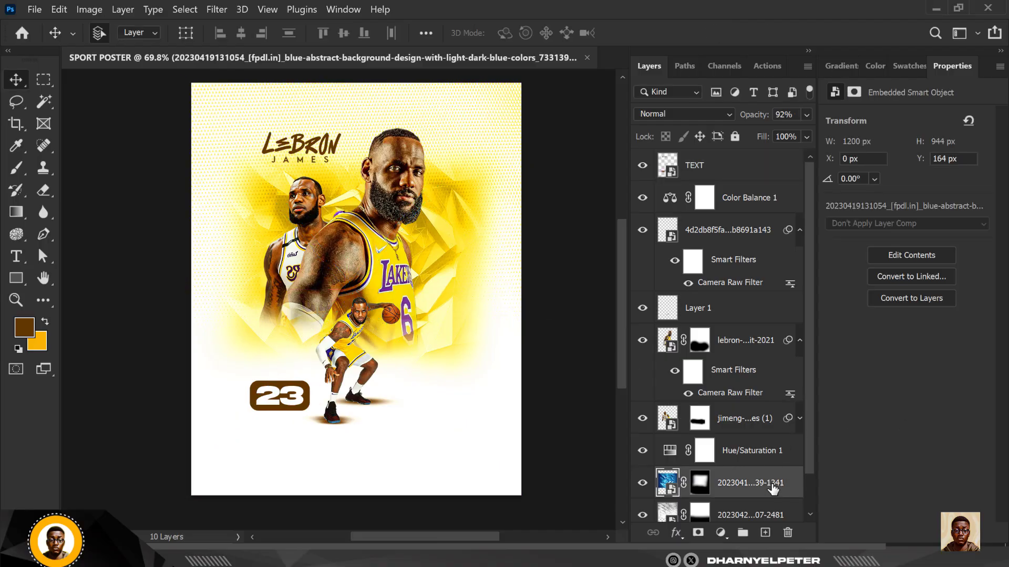
{"action": "key", "text": "ctrl+t"}
{"action": "left_click_drag", "start_coordinate": [527, 120], "coordinate": [517, 128]}
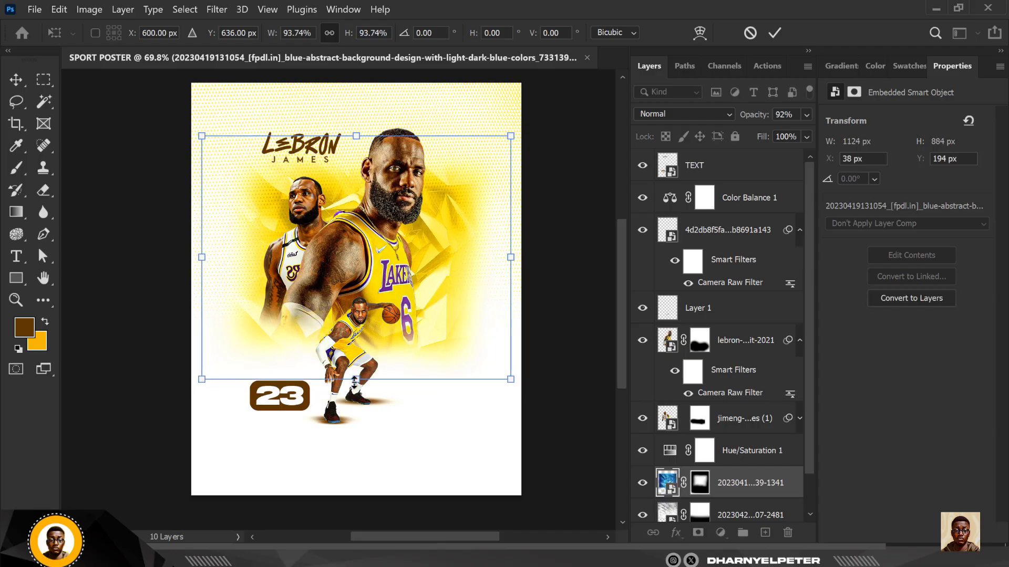
{"action": "mouse_move", "coordinate": [354, 382]}
{"action": "left_mouse_down"}
{"action": "mouse_move", "coordinate": [354, 405]}
{"action": "mouse_move", "coordinate": [353, 393]}
{"action": "left_mouse_up"}
{"action": "key", "text": "Return"}
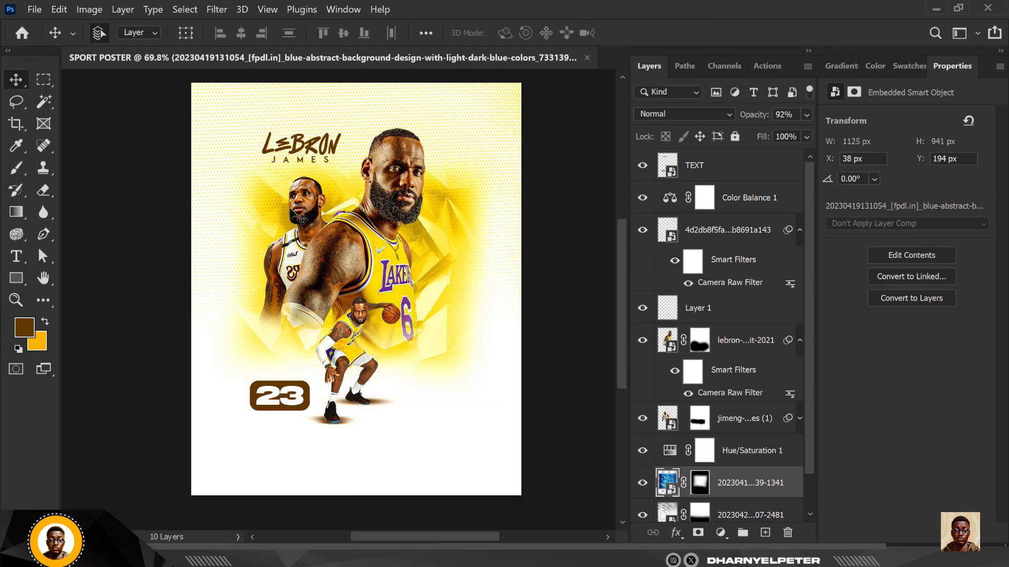
{"action": "left_click", "coordinate": [709, 166]}
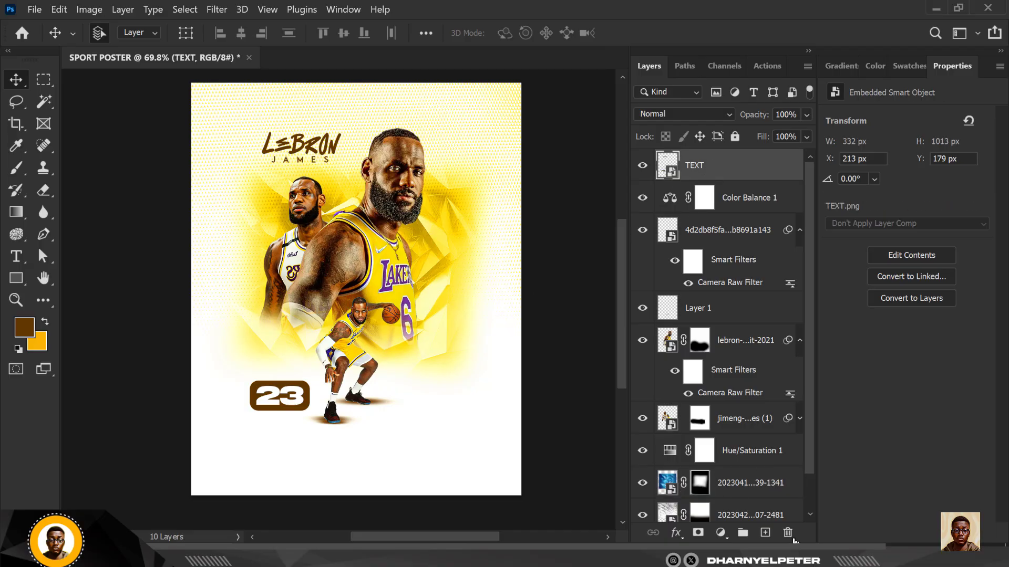
Step: Paint a brown glow along the poster's bottom edge on a new layer
{"action": "left_click", "coordinate": [765, 533]}
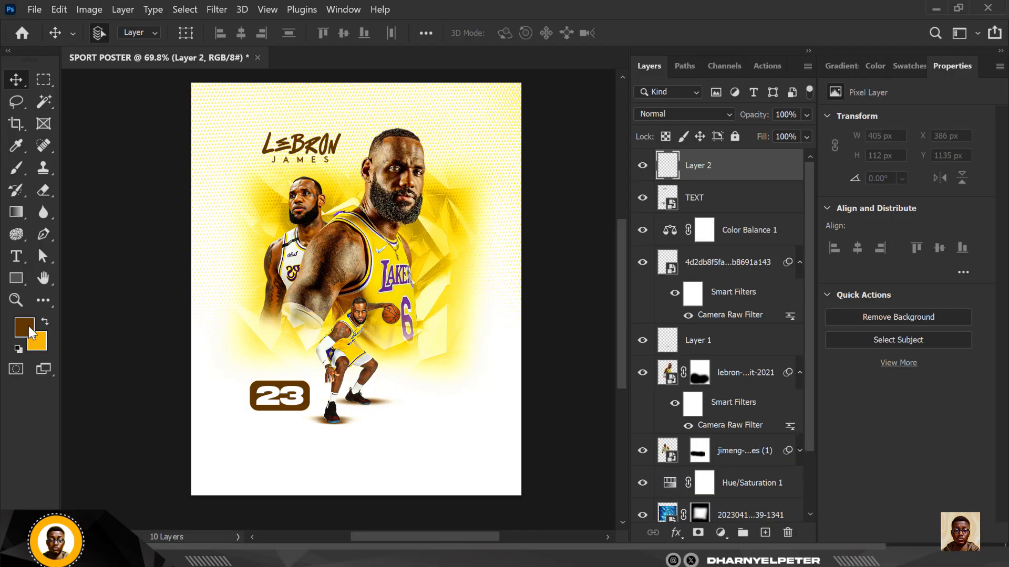
{"action": "key", "text": "b"}
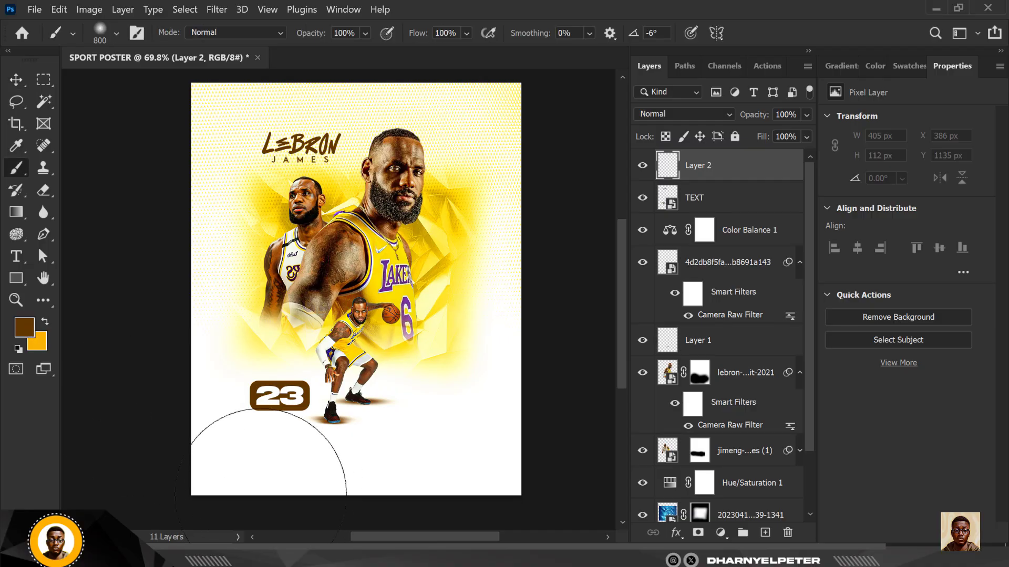
{"action": "scroll", "coordinate": [250, 394], "scroll_direction": "down", "scroll_amount": 3}
{"action": "scroll", "coordinate": [250, 393], "scroll_direction": "down", "scroll_amount": 1}
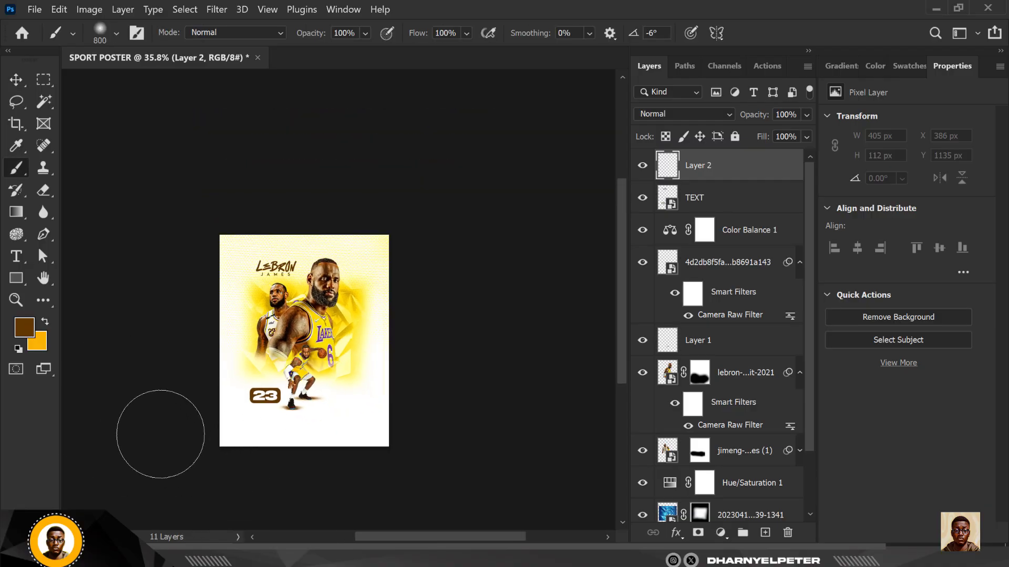
{"action": "mouse_move", "coordinate": [162, 416]}
{"action": "left_mouse_down"}
{"action": "mouse_move", "coordinate": [213, 470]}
{"action": "mouse_move", "coordinate": [309, 482]}
{"action": "left_mouse_up"}
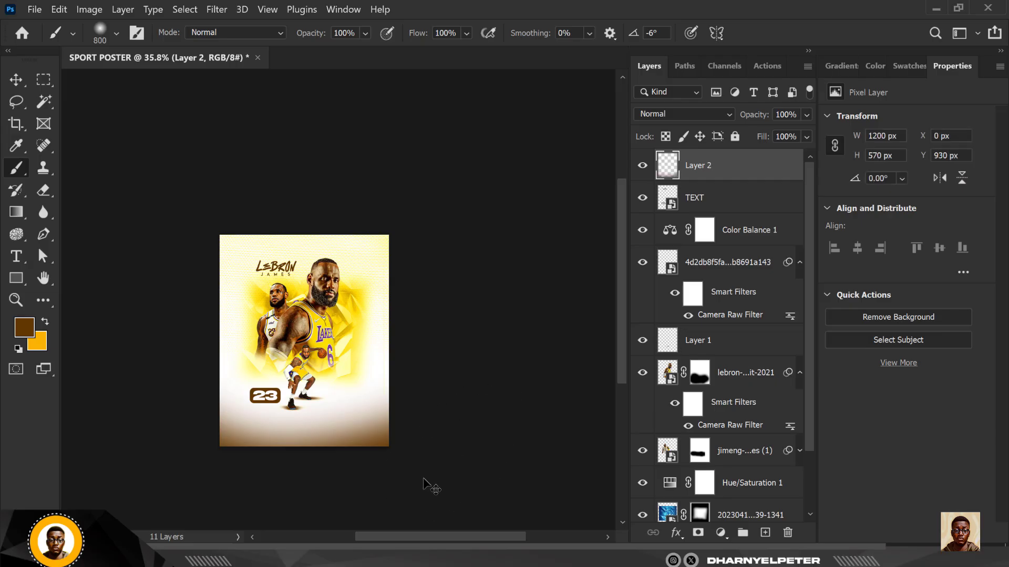
{"action": "key", "text": "ctrl+z"}
{"action": "mouse_move", "coordinate": [154, 451]}
{"action": "left_mouse_down"}
{"action": "mouse_move", "coordinate": [207, 462]}
{"action": "mouse_move", "coordinate": [479, 446]}
{"action": "left_mouse_up"}
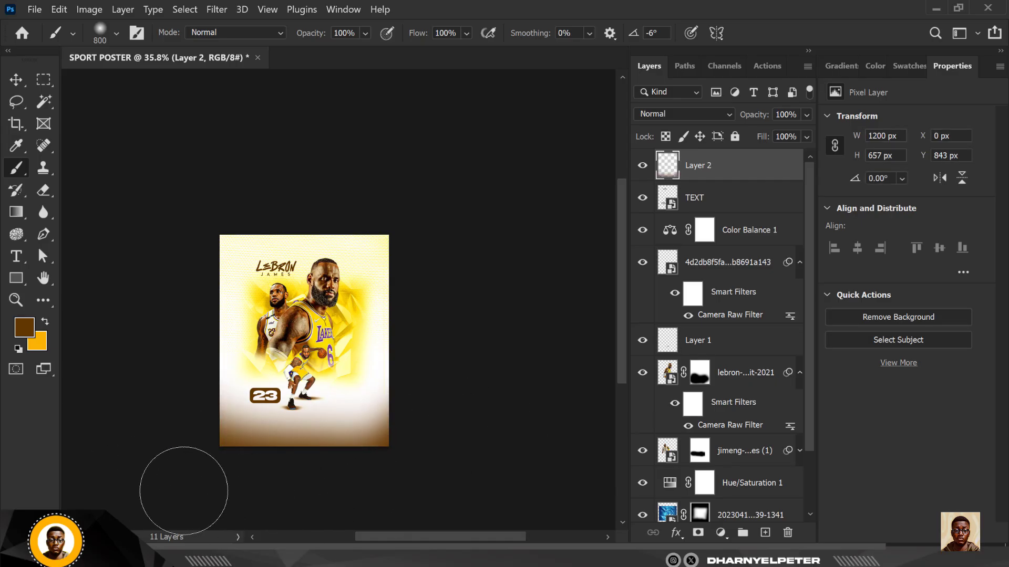
{"action": "left_click", "coordinate": [16, 79]}
{"action": "scroll", "coordinate": [274, 376], "scroll_direction": "up", "scroll_amount": 5}
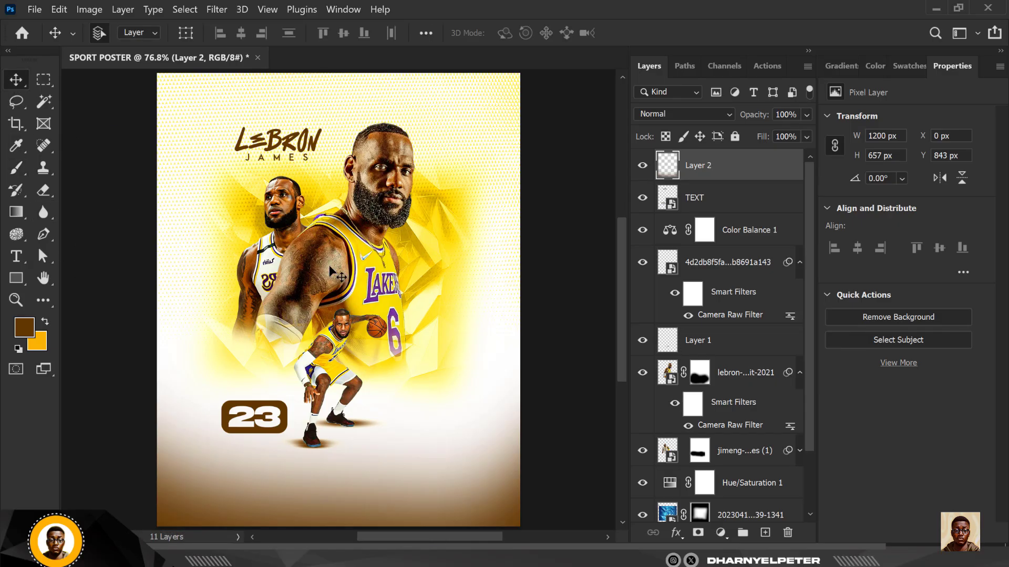
Step: Set Layer 2's blend mode to Normal after trying Screen
{"action": "left_click", "coordinate": [730, 112]}
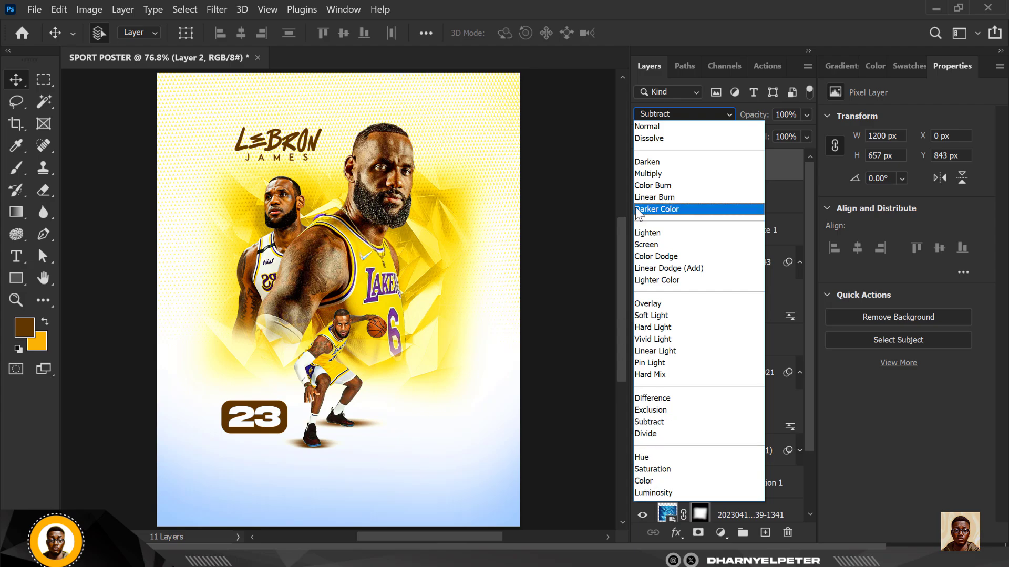
{"action": "left_click", "coordinate": [655, 246]}
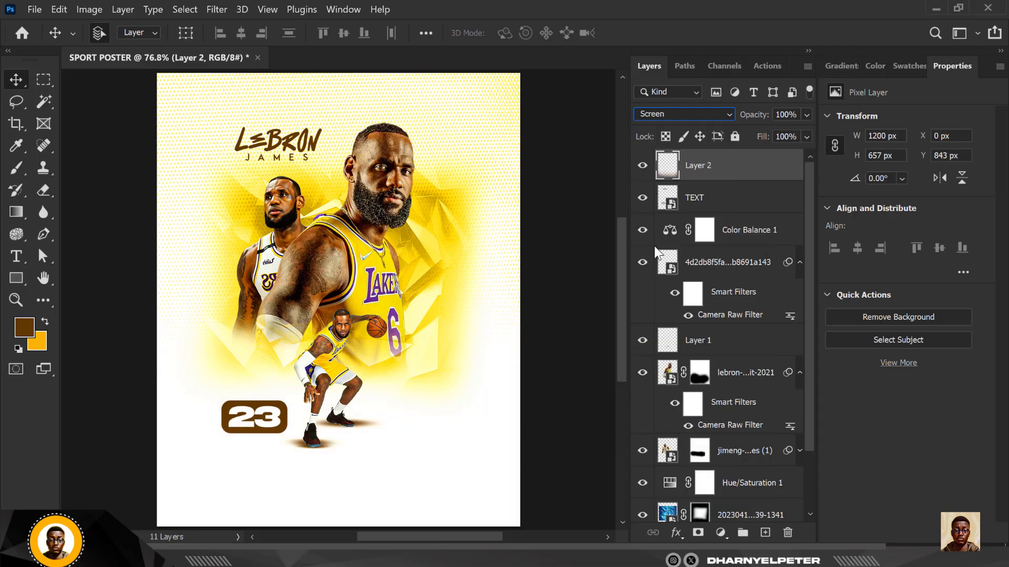
{"action": "left_click", "coordinate": [709, 113]}
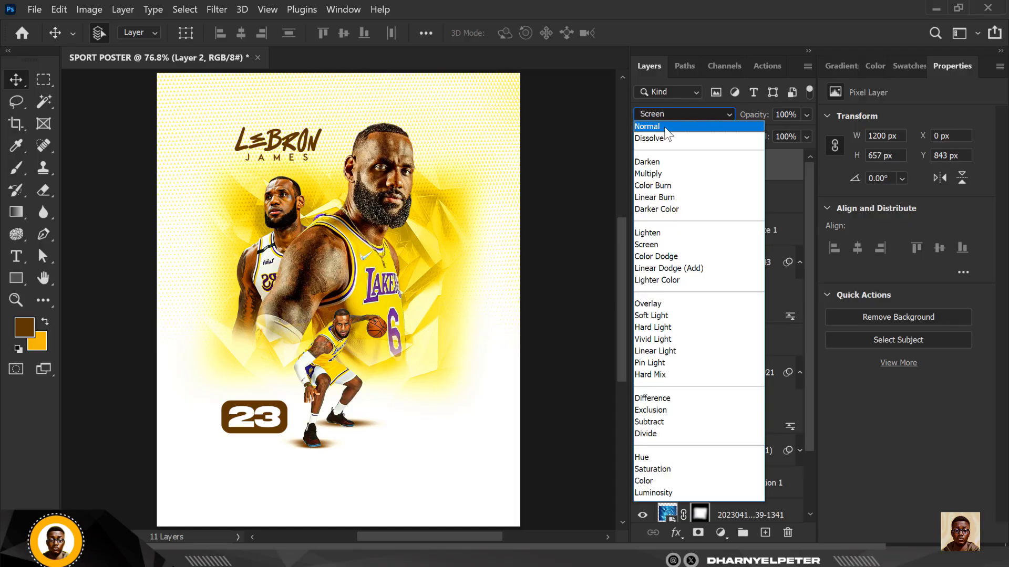
{"action": "left_click", "coordinate": [664, 127]}
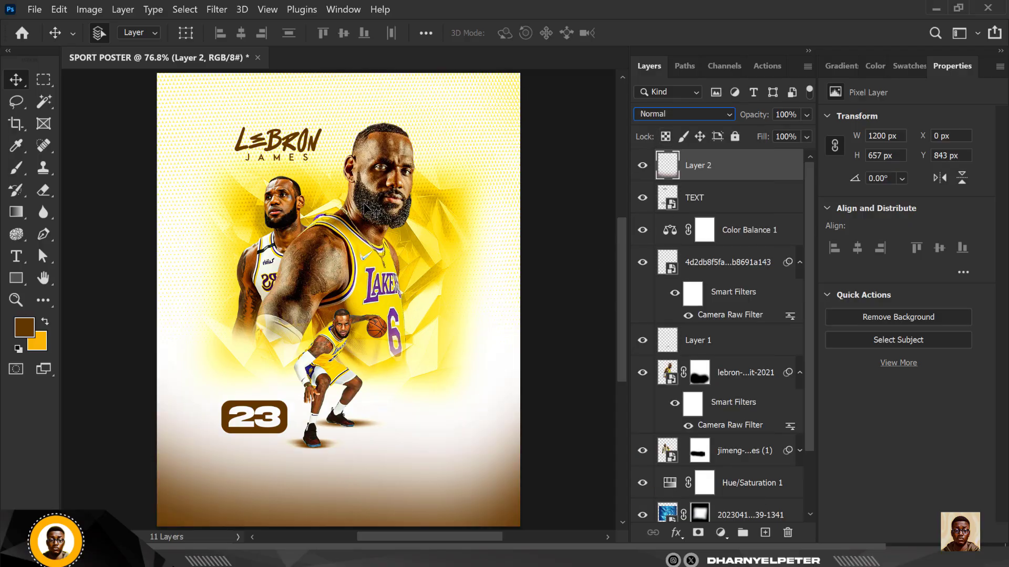
Step: Enlarge the brown gradient, nudge it up, and move it below Color Balance 1
{"action": "left_click", "coordinate": [443, 428]}
{"action": "scroll", "coordinate": [461, 408], "scroll_direction": "down", "scroll_amount": 4}
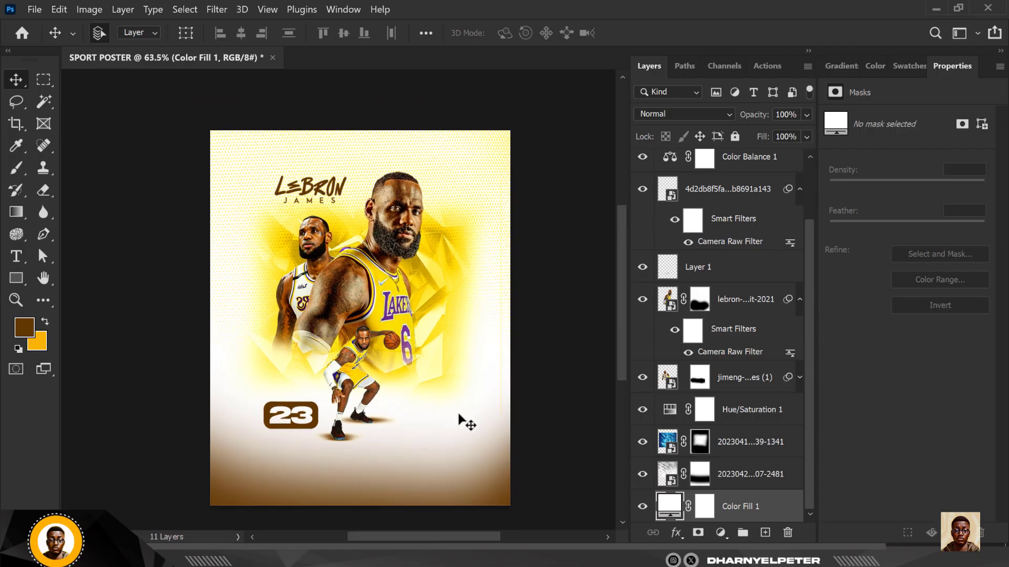
{"action": "key", "text": "alt+period"}
{"action": "key", "text": "ctrl+t"}
{"action": "left_click_drag", "start_coordinate": [497, 360], "coordinate": [521, 347]}
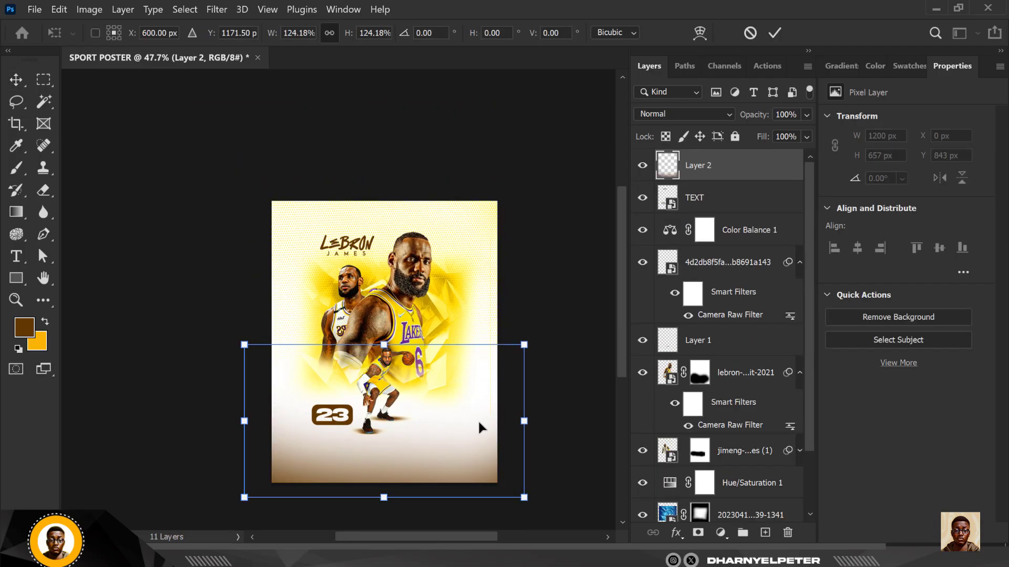
{"action": "left_click_drag", "start_coordinate": [463, 422], "coordinate": [468, 415]}
{"action": "key", "text": "Return"}
{"action": "left_click_drag", "start_coordinate": [752, 173], "coordinate": [746, 234]}
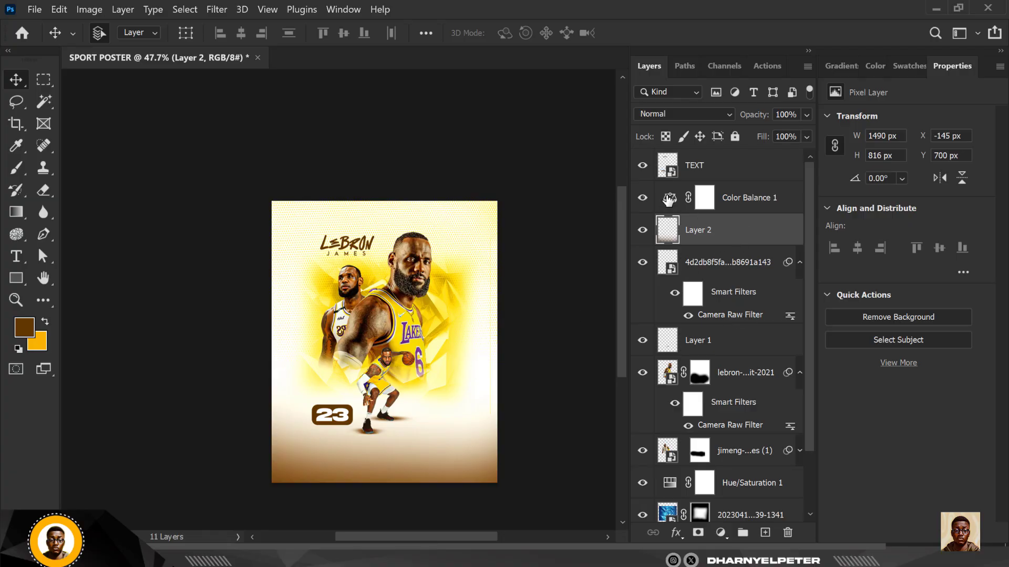
{"action": "scroll", "coordinate": [363, 320], "scroll_direction": "up", "scroll_amount": 3}
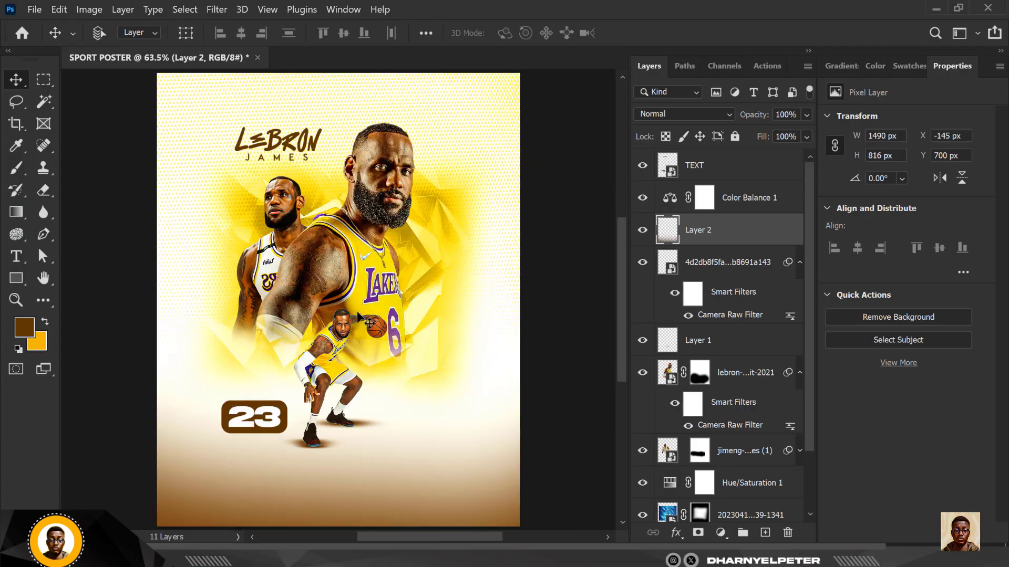
{"action": "left_click", "coordinate": [722, 166]}
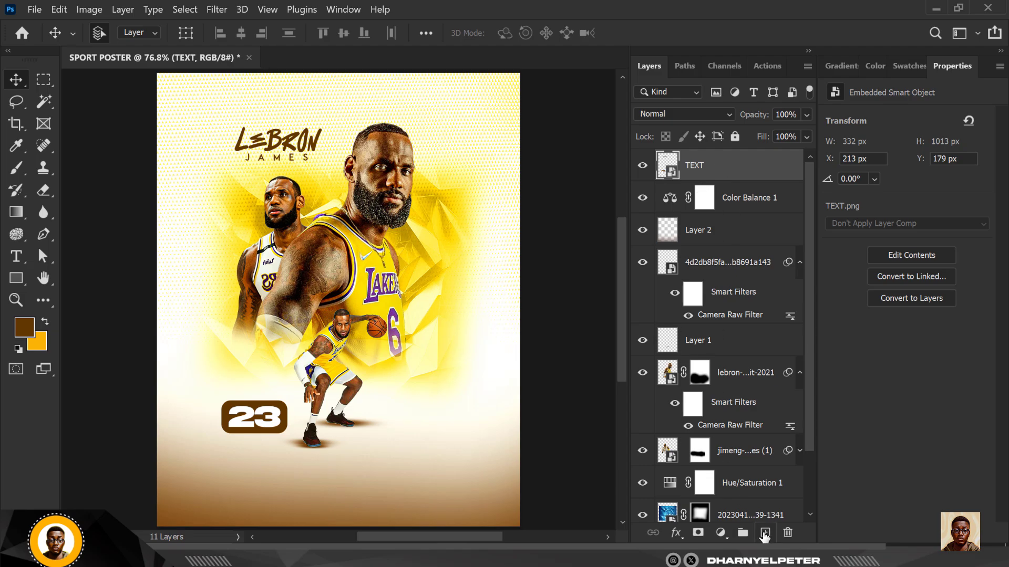
Step: Paint an orange Linear Dodge (Add) glow on a new layer, then enlarge and reposition it
{"action": "left_click", "coordinate": [765, 534]}
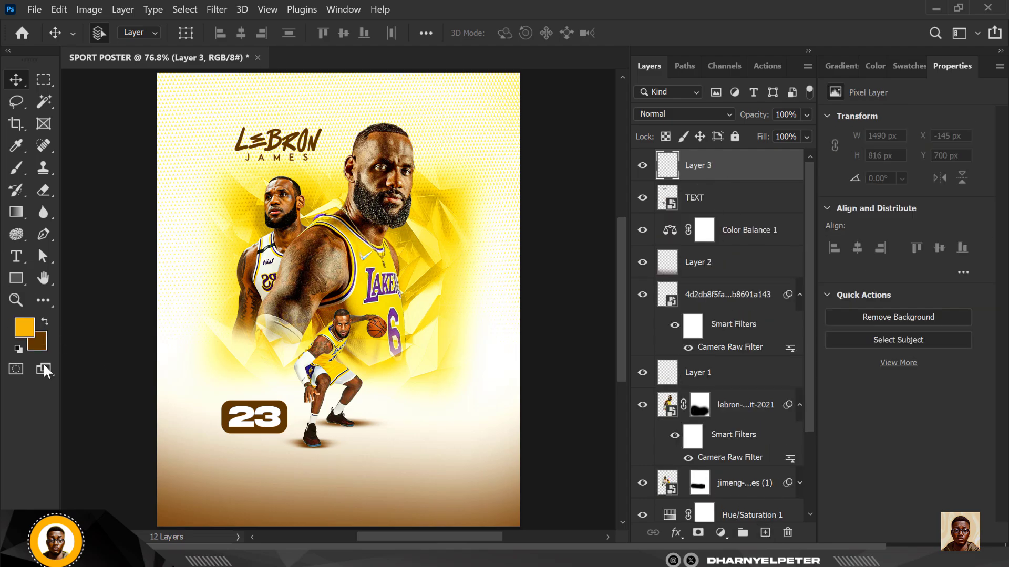
{"action": "key", "text": "b"}
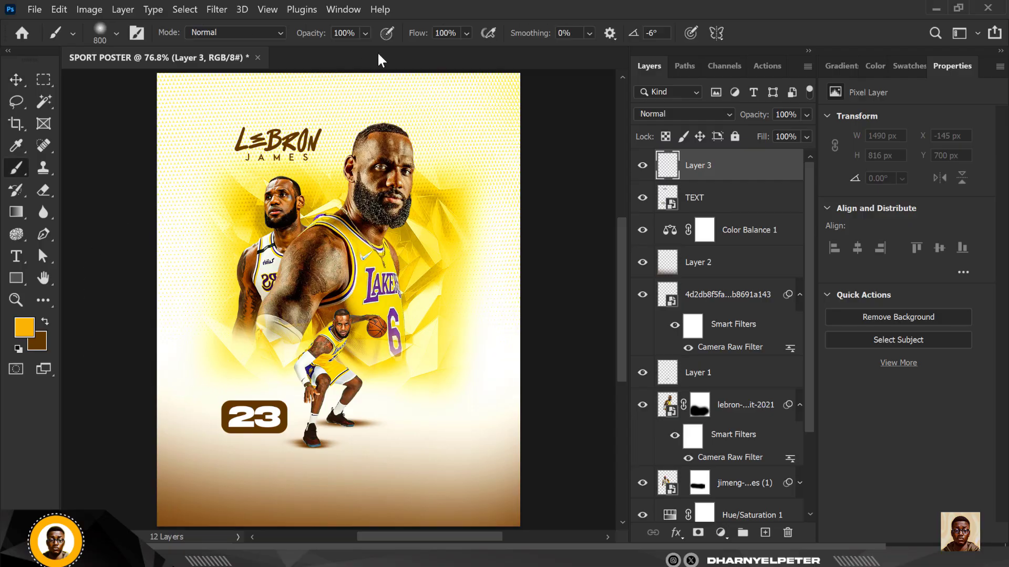
{"action": "key", "text": "["}
{"action": "key", "text": "["}
{"action": "key", "text": "["}
{"action": "key", "text": "["}
{"action": "key", "text": "["}
{"action": "key", "text": "["}
{"action": "left_click", "coordinate": [256, 256]}
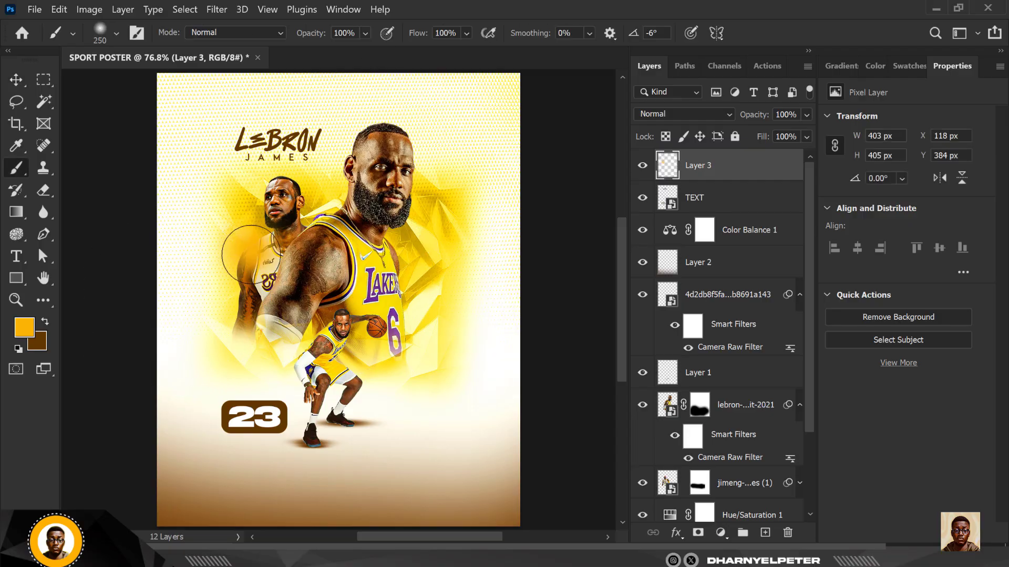
{"action": "left_click", "coordinate": [724, 111]}
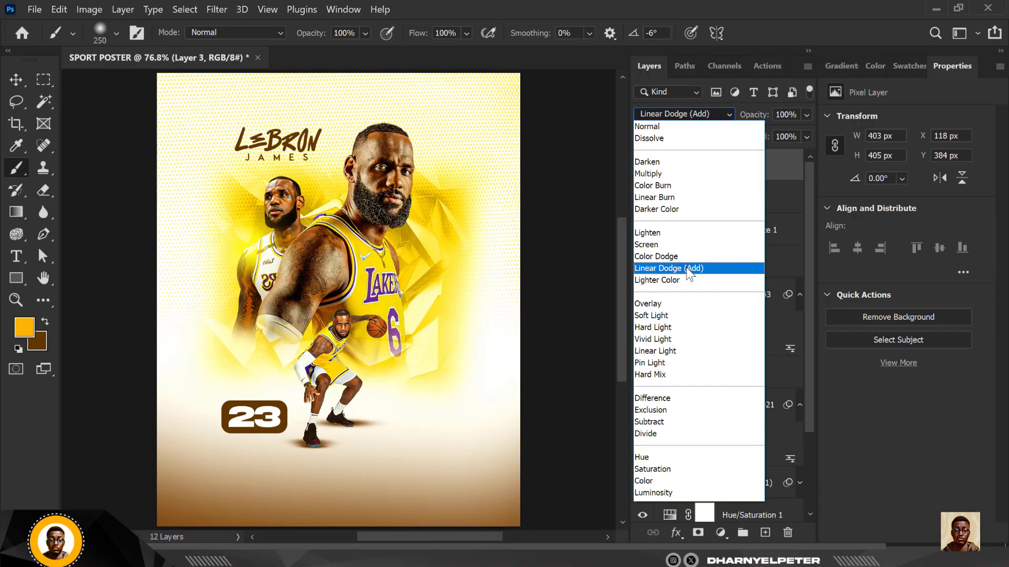
{"action": "left_click", "coordinate": [687, 267]}
{"action": "left_click", "coordinate": [16, 79]}
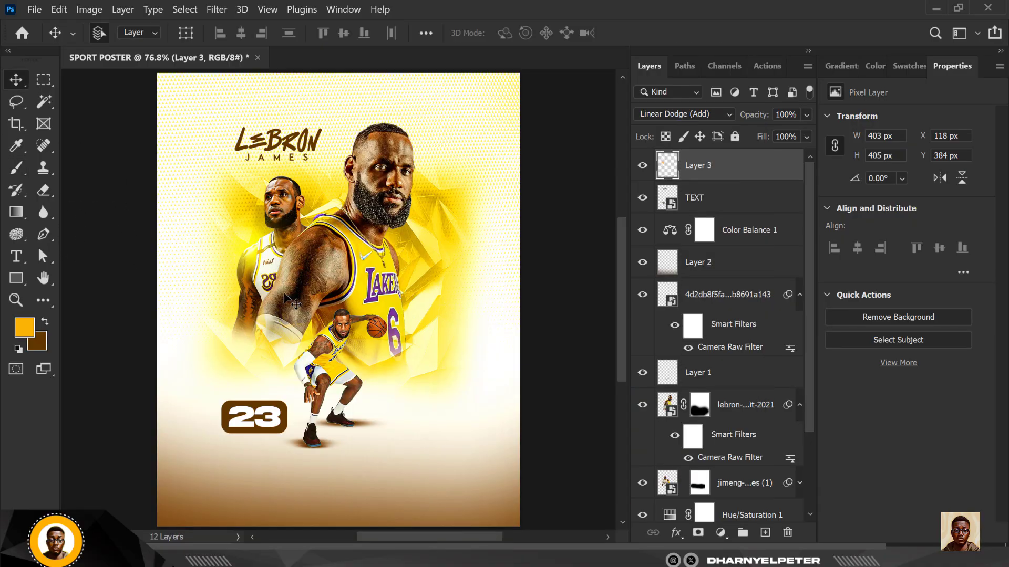
{"action": "key", "text": "ctrl+t"}
{"action": "left_click_drag", "start_coordinate": [314, 190], "coordinate": [341, 164]}
{"action": "key", "text": "Return"}
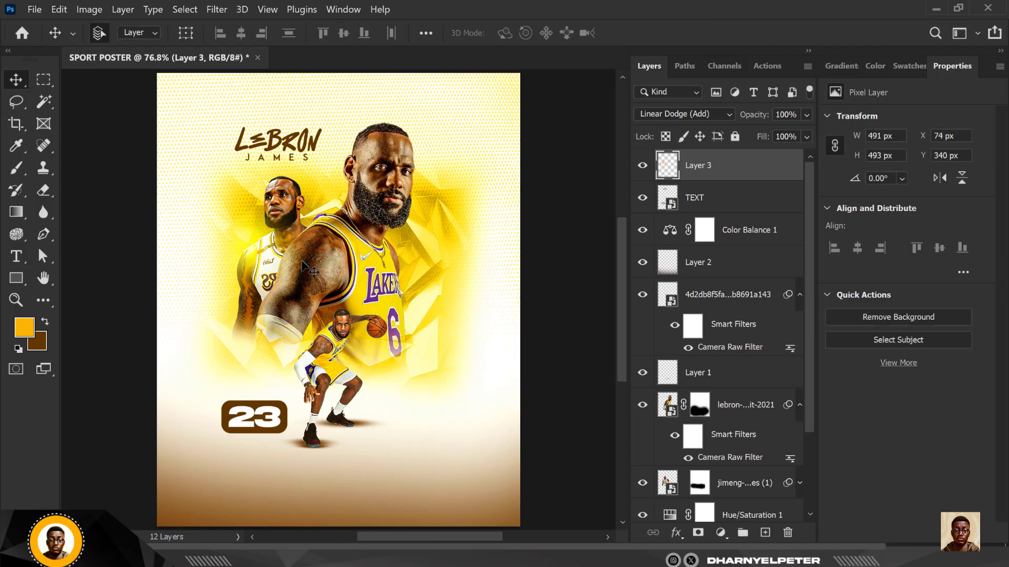
{"action": "left_click_drag", "start_coordinate": [248, 242], "coordinate": [330, 333]}
Step: Duplicate the glow onto the small LeBron figure and as an enlarged copy over the 23 badge
{"action": "key", "text": "ctrl+j"}
{"action": "key", "text": "ctrl+j"}
{"action": "left_click_drag", "start_coordinate": [751, 170], "coordinate": [749, 431]}
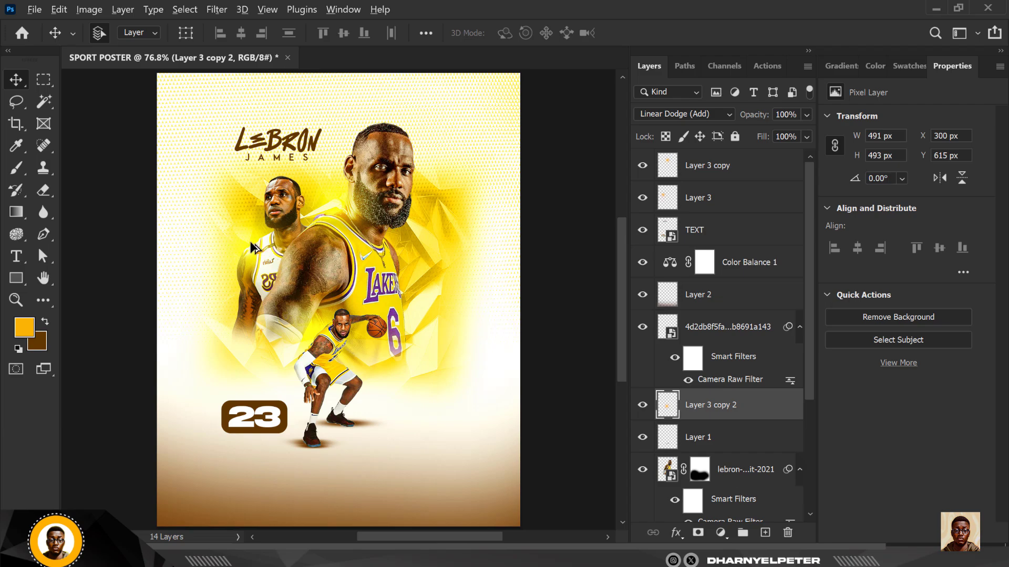
{"action": "left_click_drag", "start_coordinate": [260, 244], "coordinate": [412, 353]}
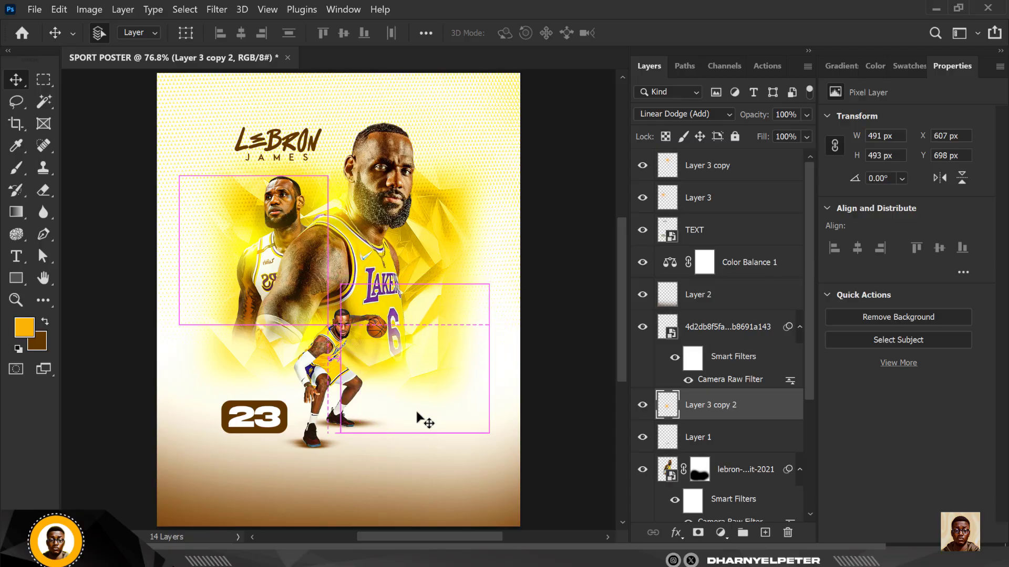
{"action": "key", "text": "ctrl+j"}
{"action": "key", "text": "ctrl+t"}
{"action": "left_click_drag", "start_coordinate": [486, 285], "coordinate": [540, 232]}
{"action": "left_click_drag", "start_coordinate": [472, 339], "coordinate": [218, 375]}
{"action": "scroll", "coordinate": [304, 255], "scroll_direction": "down", "scroll_amount": 3}
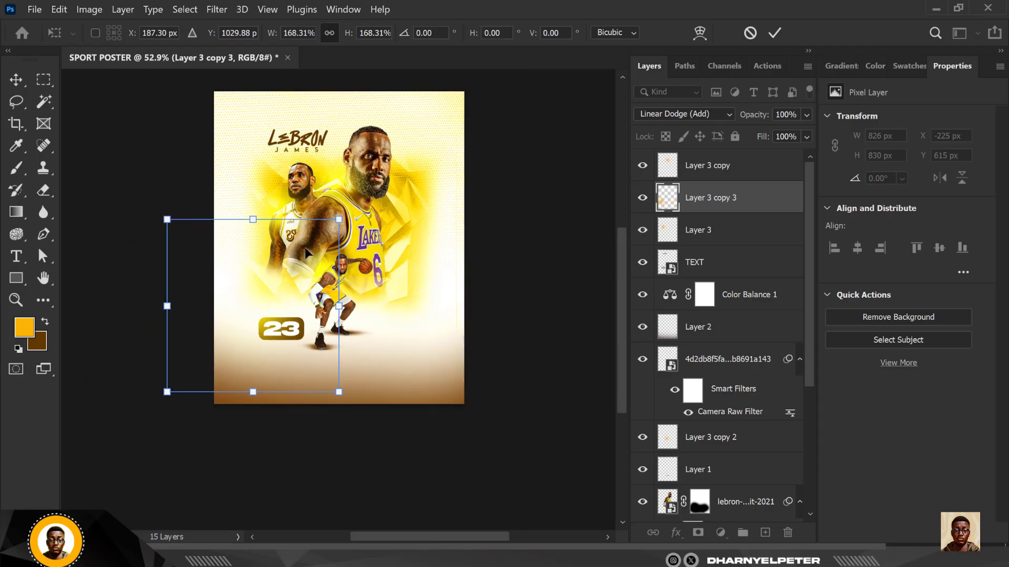
{"action": "left_click_drag", "start_coordinate": [264, 315], "coordinate": [257, 309]}
{"action": "key", "text": "Return"}
{"action": "scroll", "coordinate": [315, 334], "scroll_direction": "down", "scroll_amount": 1}
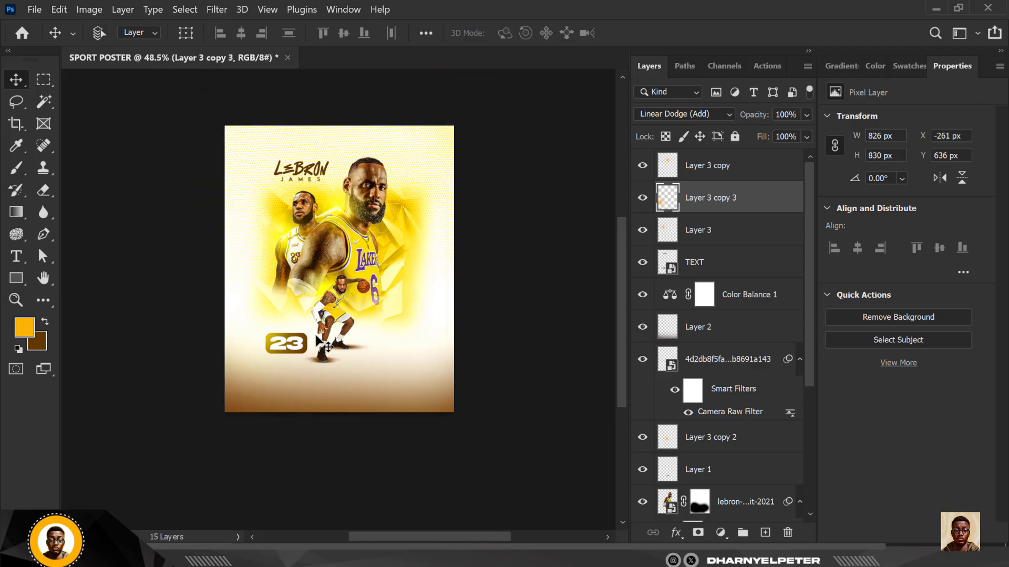
Step: Enlarge the TEXT title and 23 badge layer to about 107%
{"action": "key", "text": "ctrl+0"}
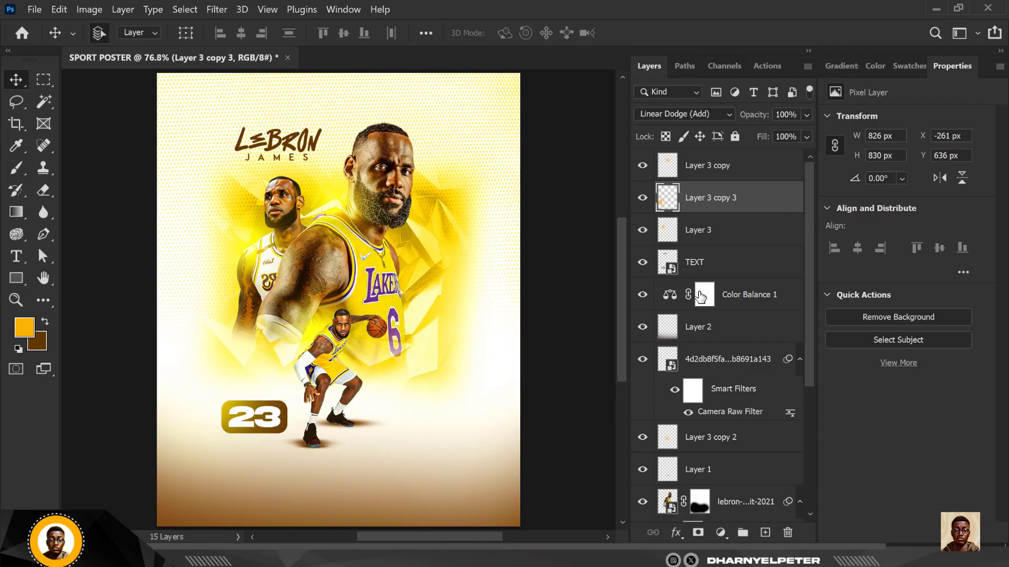
{"action": "left_click", "coordinate": [723, 262]}
{"action": "key", "text": "ctrl+t"}
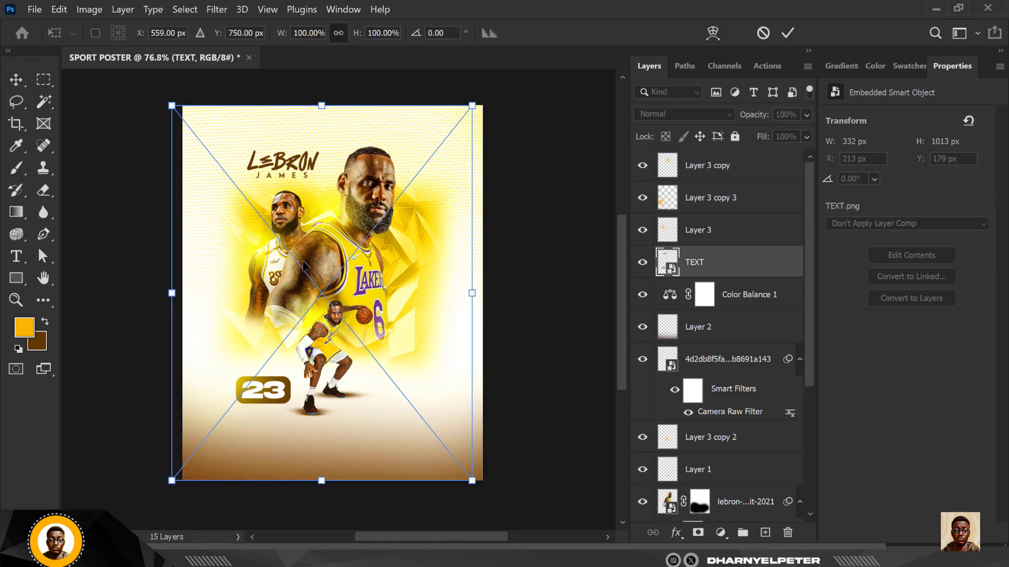
{"action": "left_click_drag", "start_coordinate": [473, 106], "coordinate": [482, 92]}
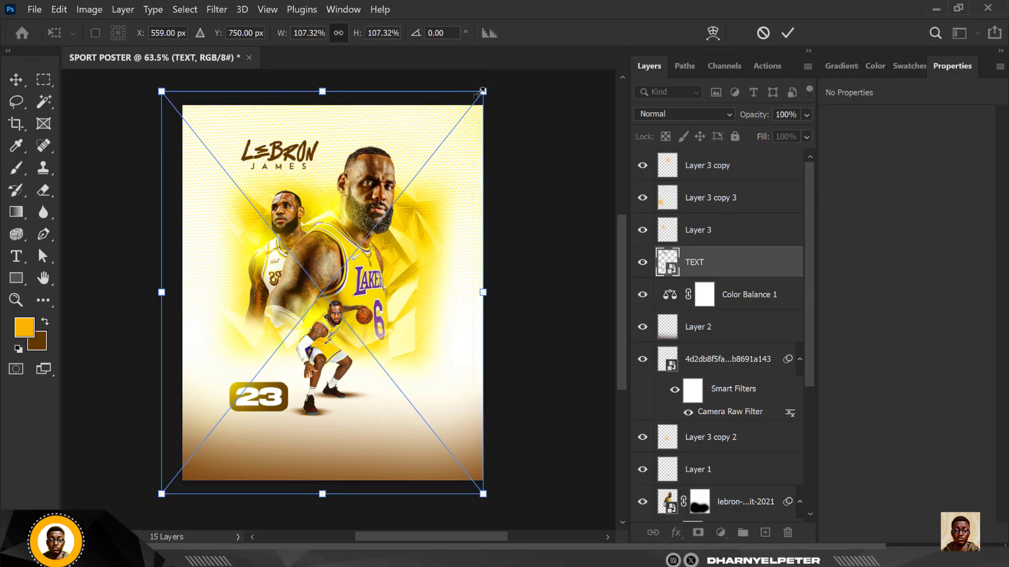
{"action": "key", "text": "Return"}
{"action": "scroll", "coordinate": [268, 195], "scroll_direction": "up", "scroll_amount": 1}
{"action": "scroll", "coordinate": [268, 195], "scroll_direction": "down", "scroll_amount": 1}
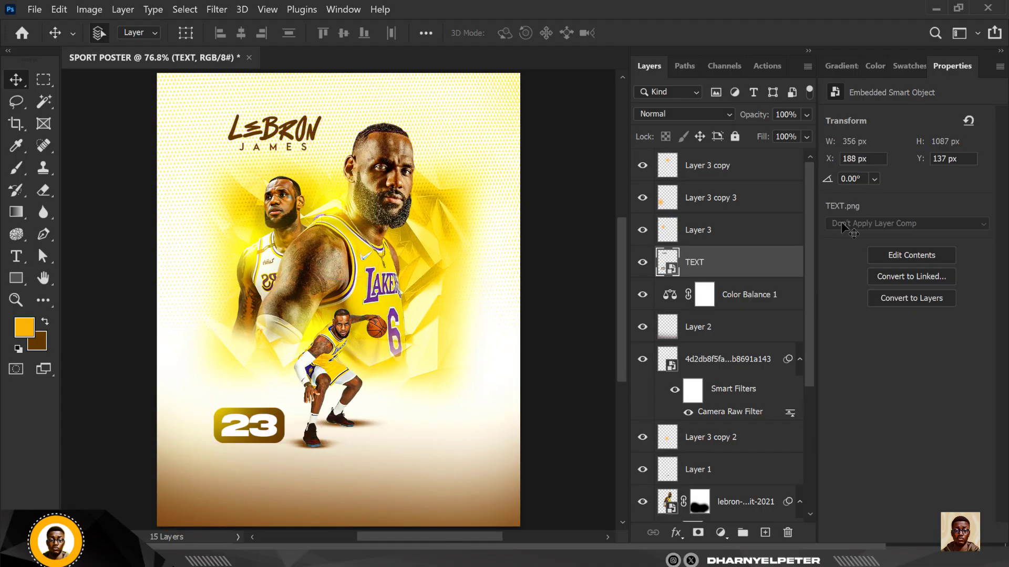
Step: Add a Hue/Saturation adjustment on top with Hue -4 and Saturation +12
{"action": "left_click", "coordinate": [740, 170]}
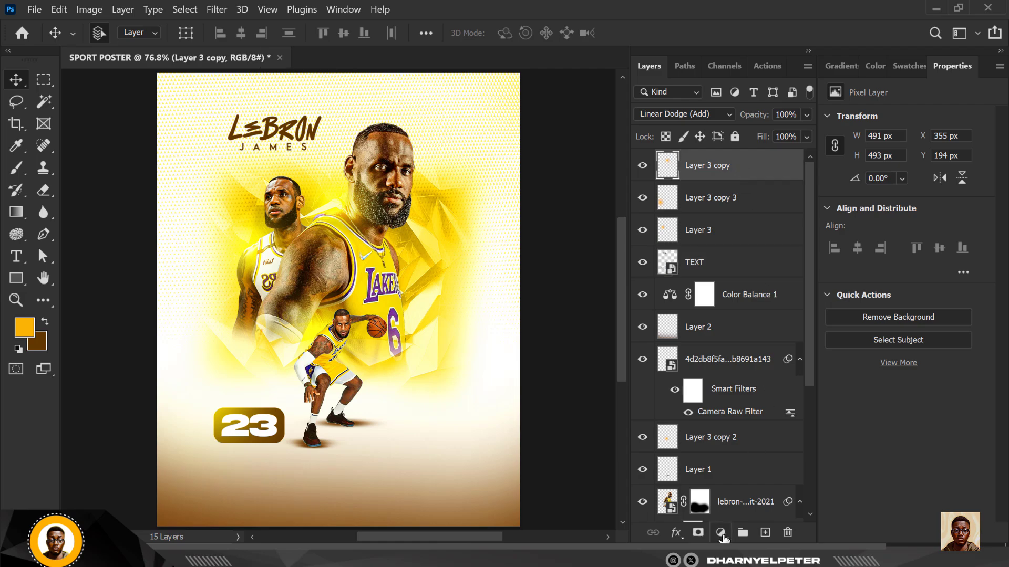
{"action": "left_click", "coordinate": [722, 534]}
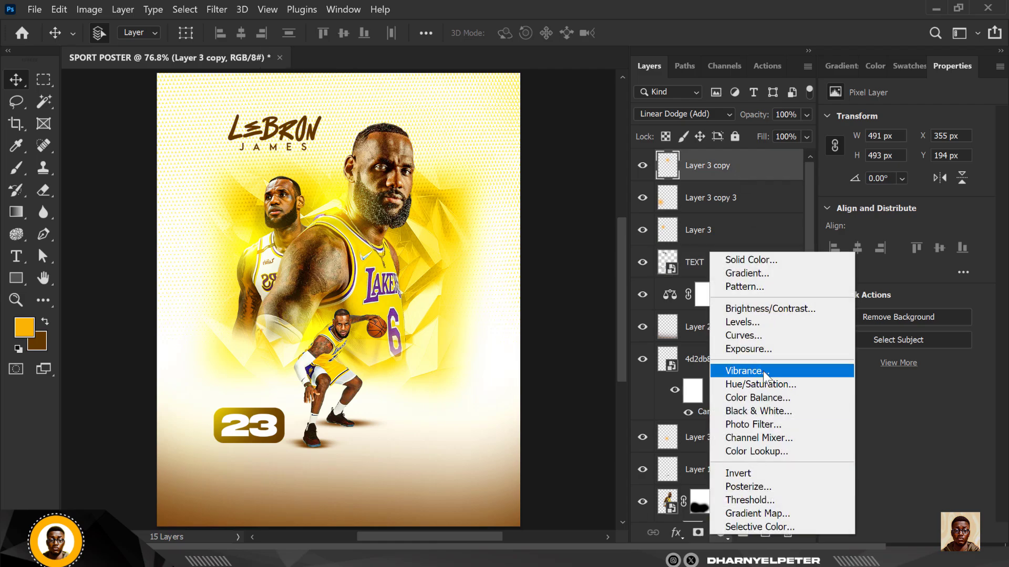
{"action": "left_click", "coordinate": [767, 386]}
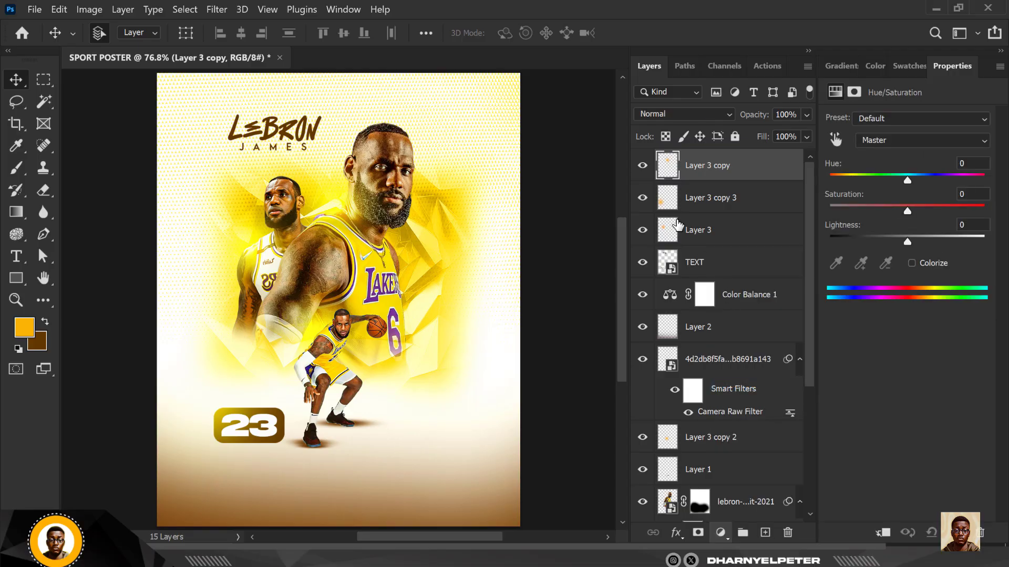
{"action": "left_click_drag", "start_coordinate": [907, 181], "coordinate": [899, 178]}
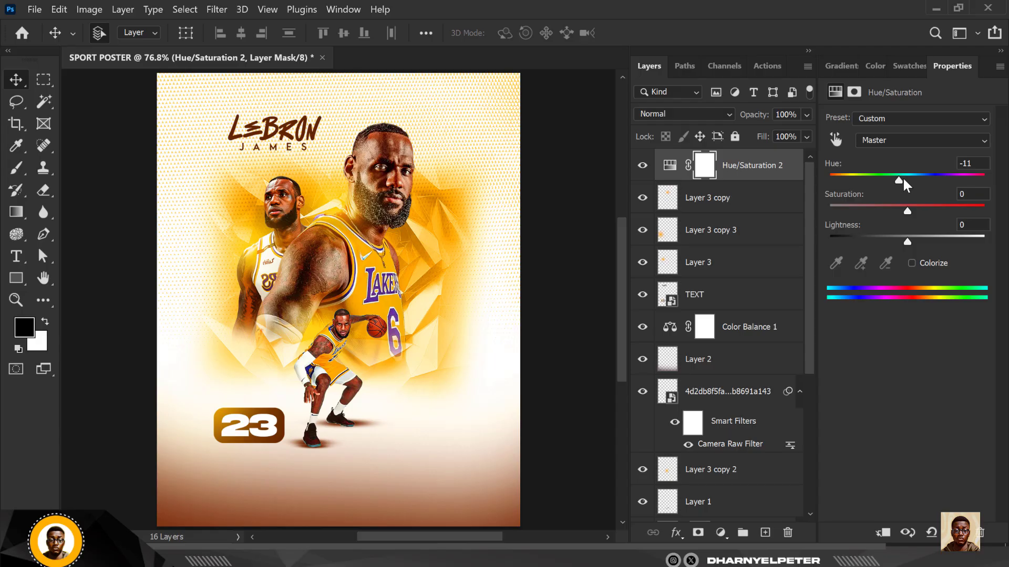
{"action": "left_click_drag", "start_coordinate": [903, 178], "coordinate": [906, 178]}
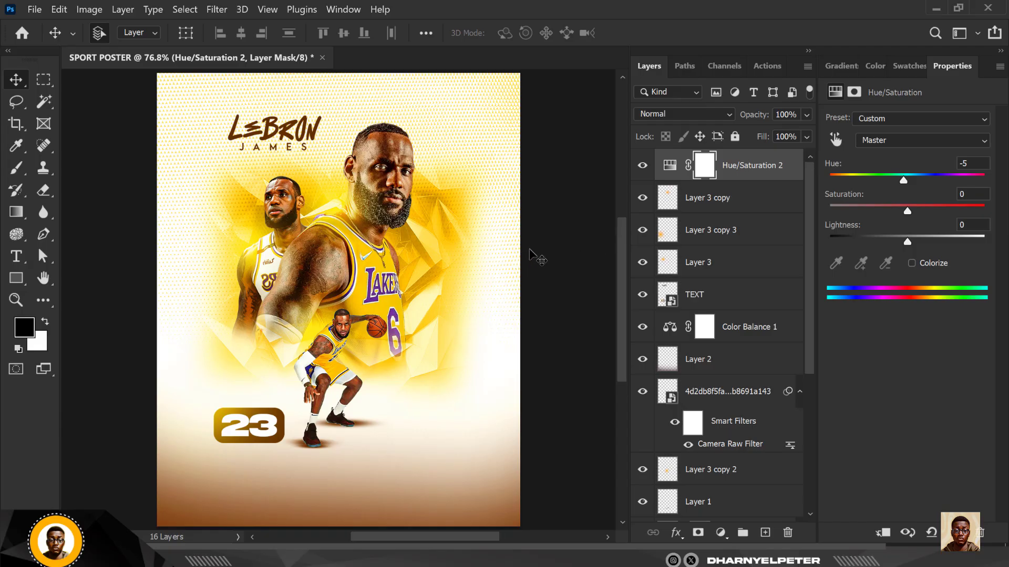
{"action": "scroll", "coordinate": [531, 245], "scroll_direction": "down", "scroll_amount": 1}
{"action": "left_click", "coordinate": [916, 207]}
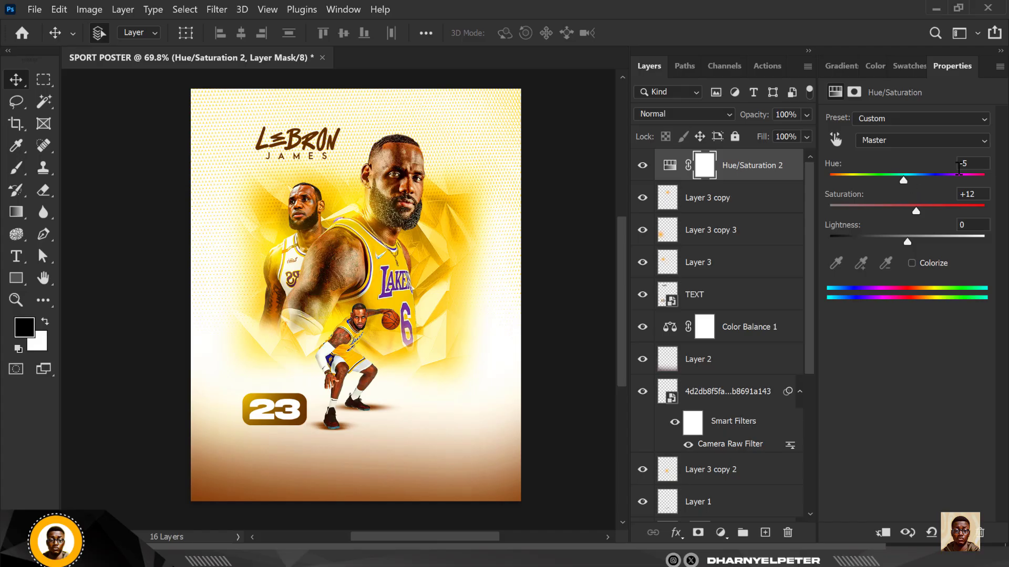
{"action": "left_click_drag", "start_coordinate": [903, 179], "coordinate": [904, 179]}
{"action": "left_click", "coordinate": [578, 200]}
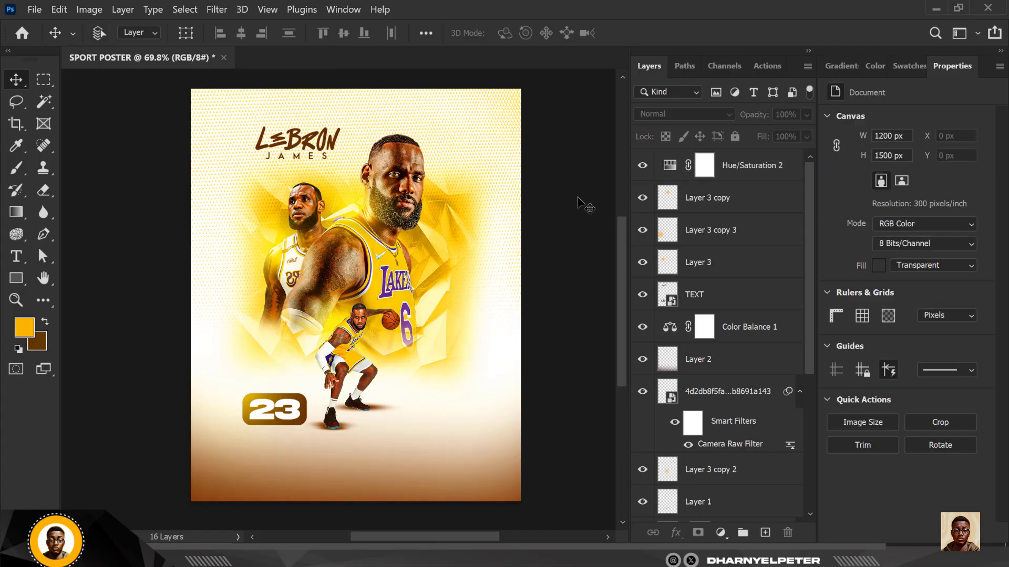
{"action": "scroll", "coordinate": [585, 204], "scroll_direction": "up", "scroll_amount": 1}
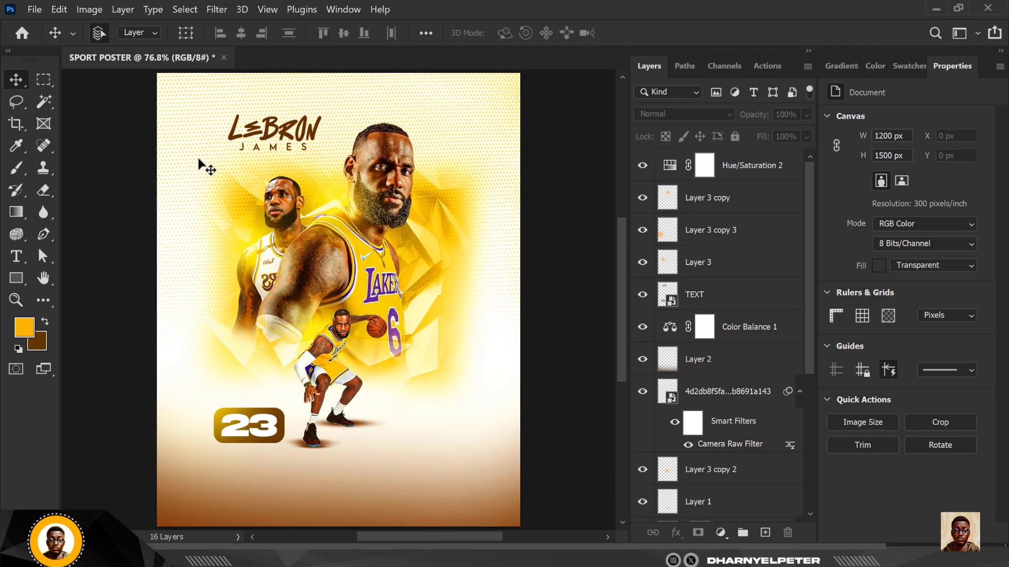
{"action": "left_click", "coordinate": [477, 487]}
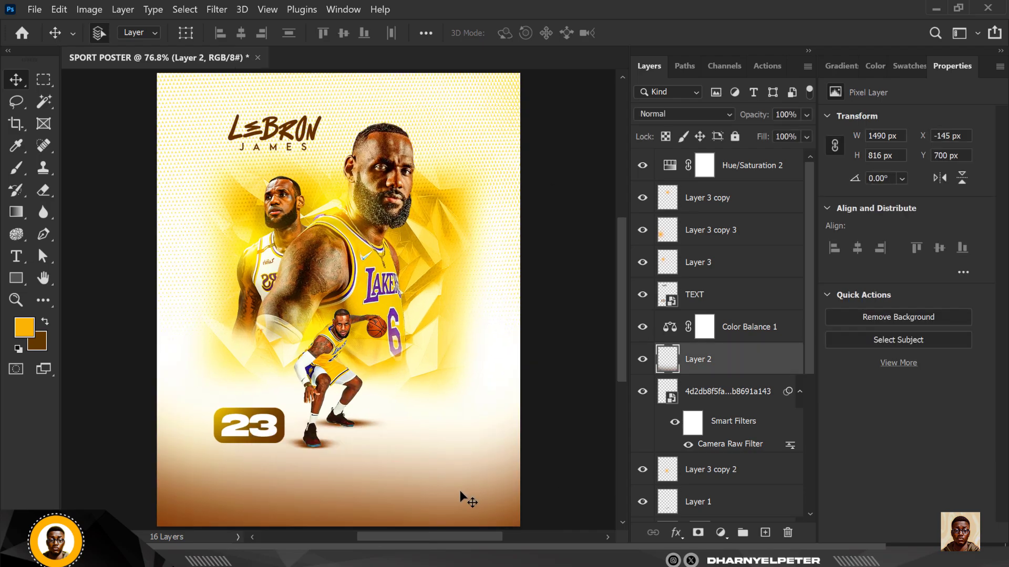